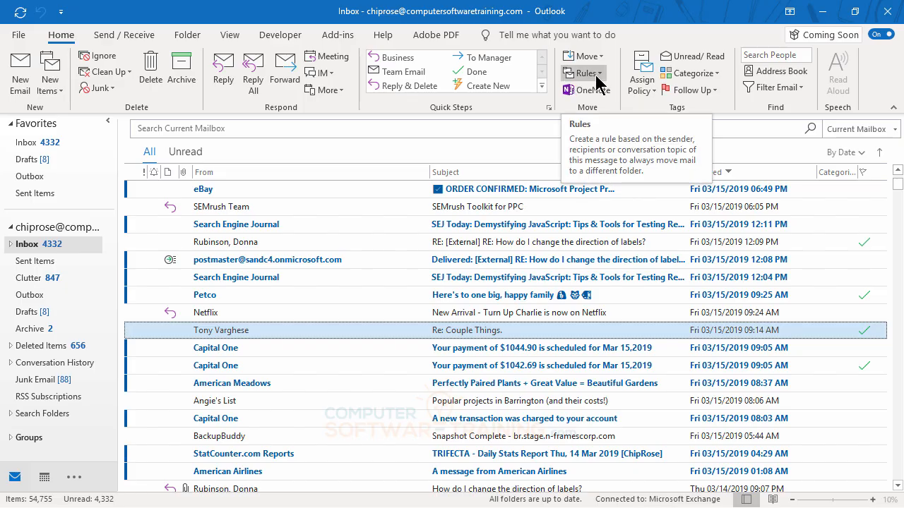
# Create a rule that always moves messages from the selected message's sender to a new Inbox subfolder named with the sender's first name and initial.
pyautogui.scroll(-4, 429, 338)
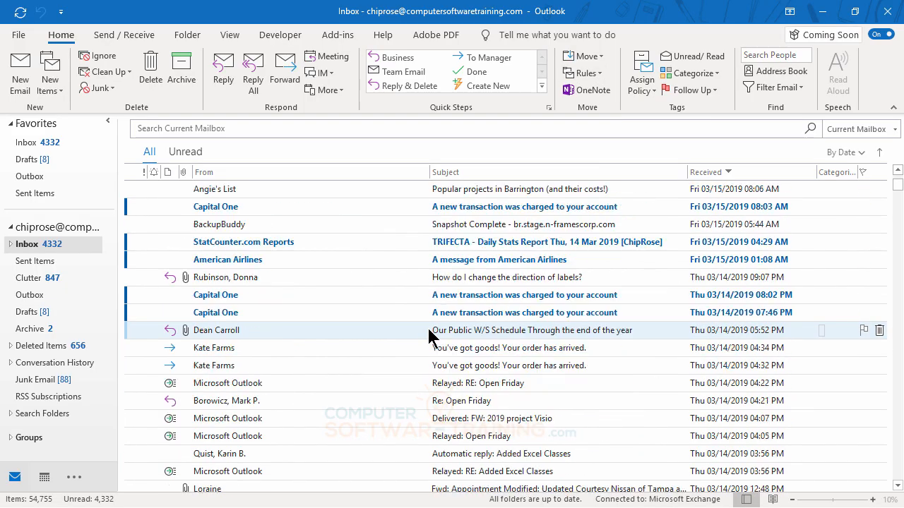
pyautogui.scroll(-5, 429, 338)
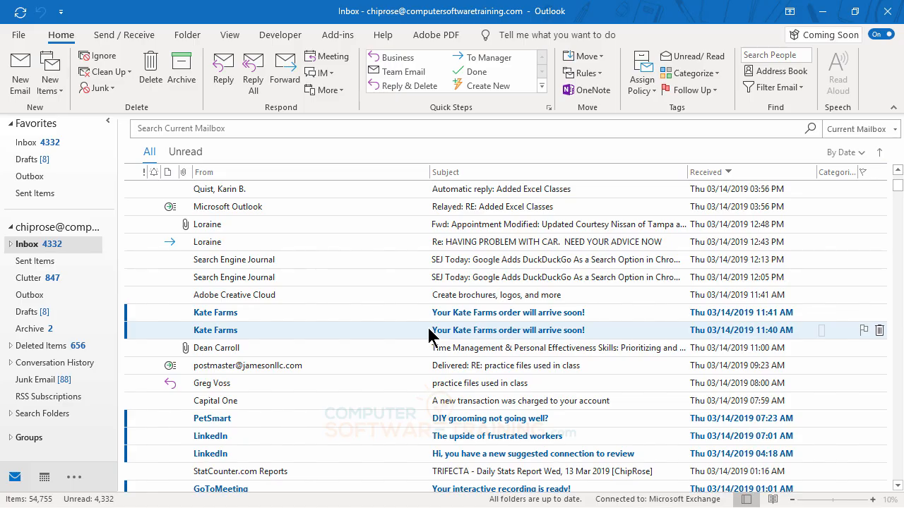
pyautogui.scroll(8, 428, 337)
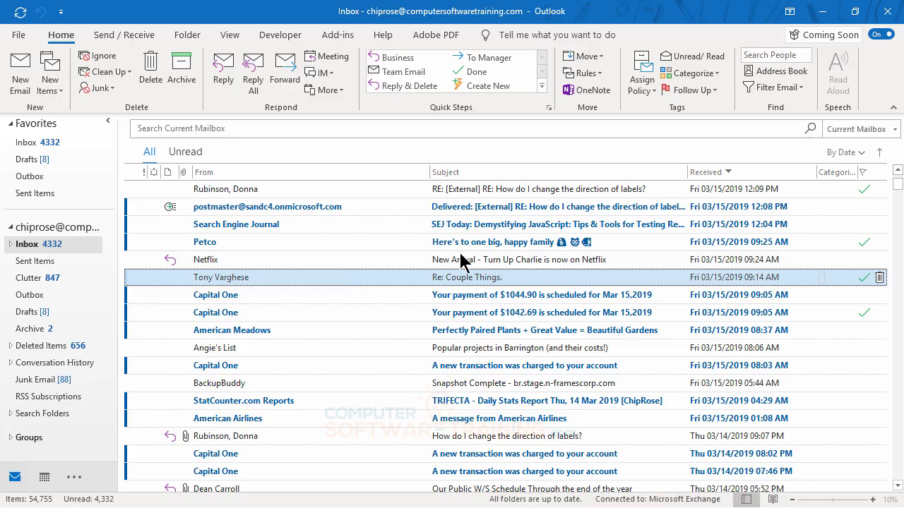
pyautogui.click(599, 75)
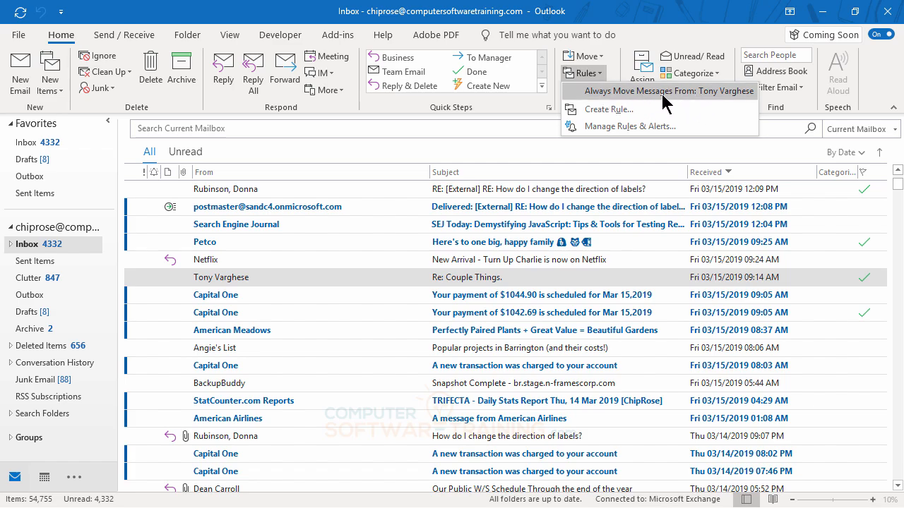
pyautogui.click(635, 93)
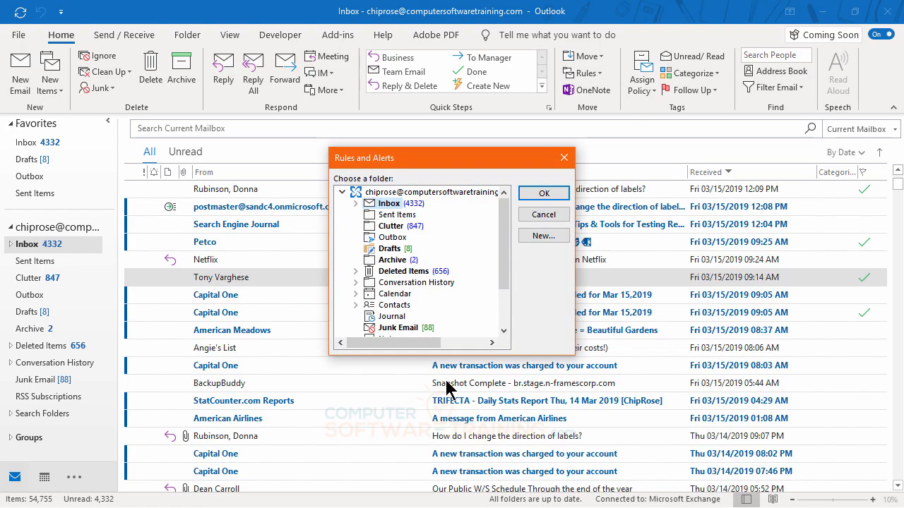
pyautogui.click(355, 204)
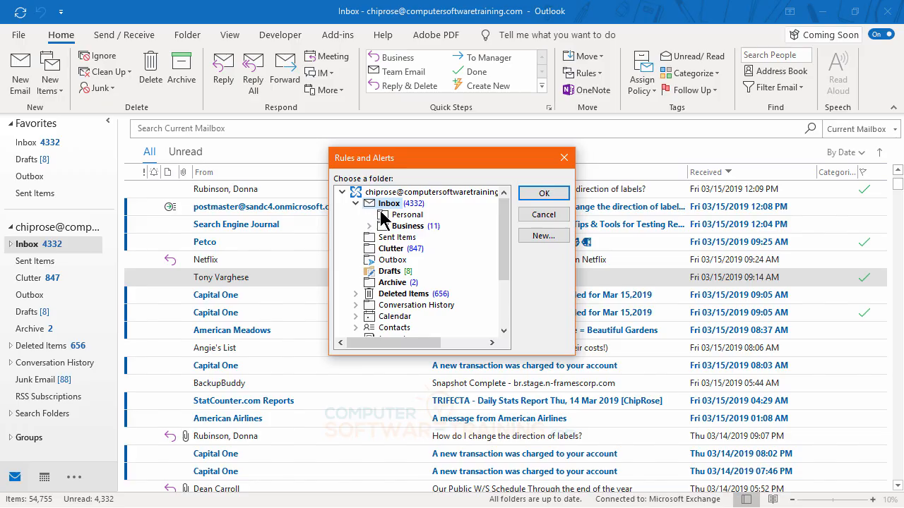
pyautogui.click(544, 238)
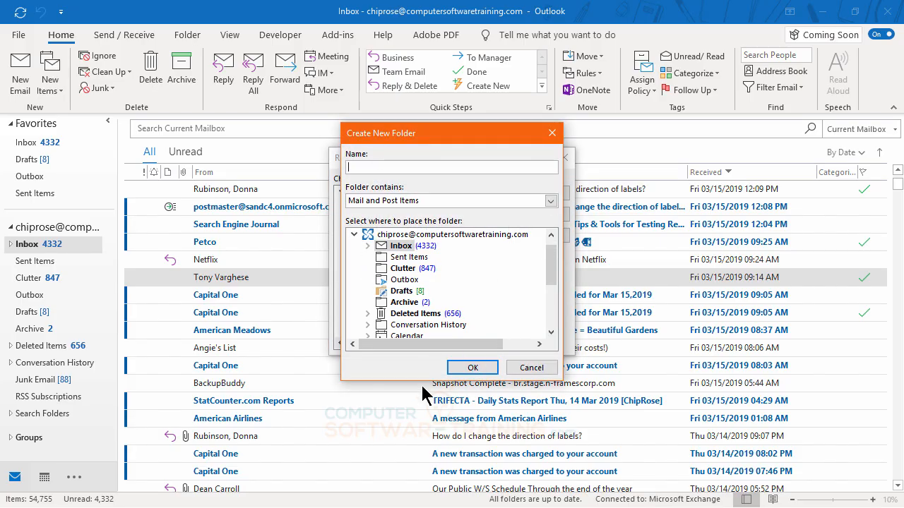
pyautogui.write('Tony V')
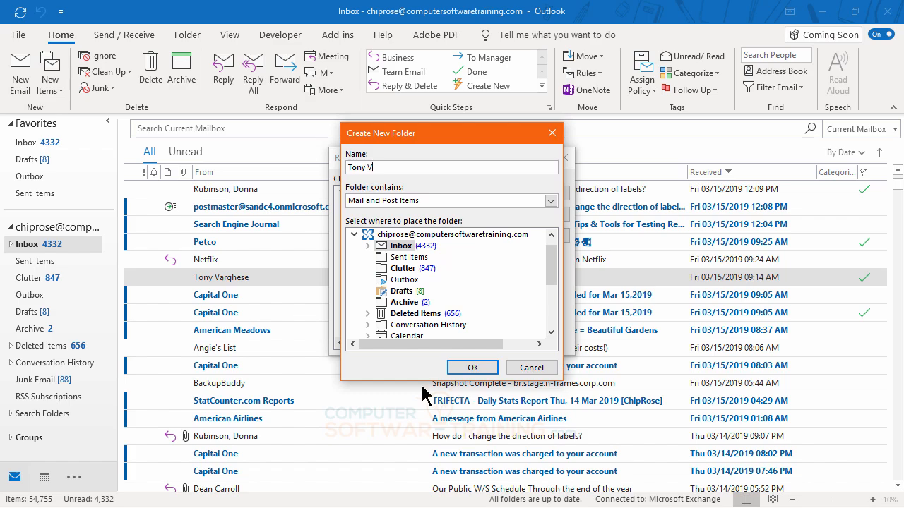
pyautogui.write('.')
pyautogui.click(469, 367)
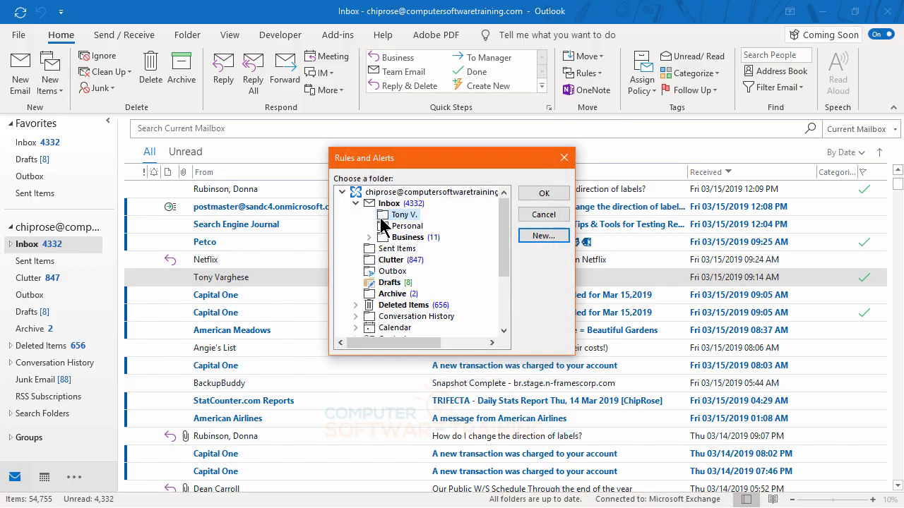
pyautogui.click(542, 195)
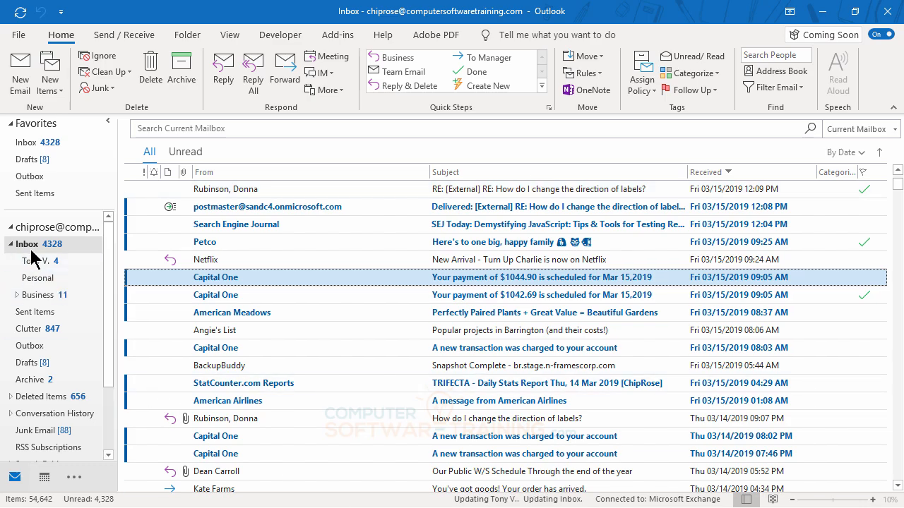
# Open the new sender-named subfolder under the Inbox and look through the messages moved there.
pyautogui.click(33, 262)
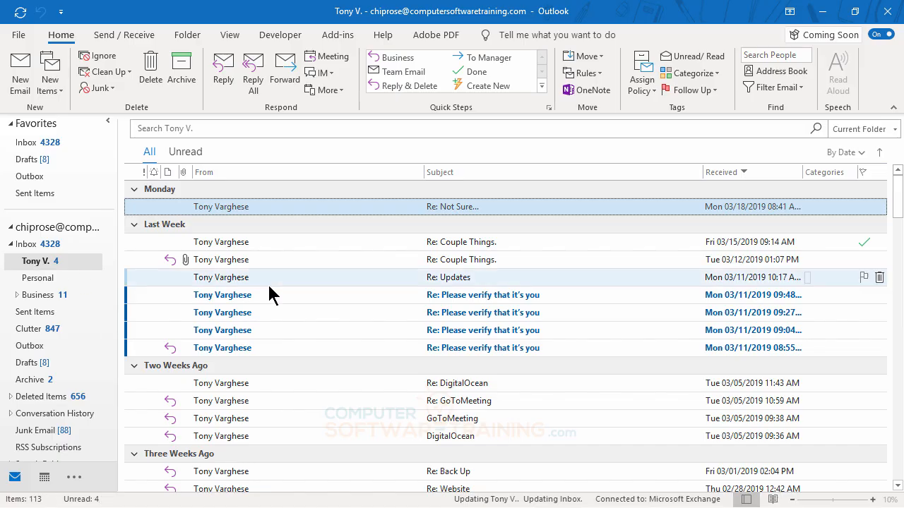
pyautogui.scroll(-8, 271, 291)
pyautogui.scroll(4, 269, 292)
pyautogui.scroll(4, 270, 293)
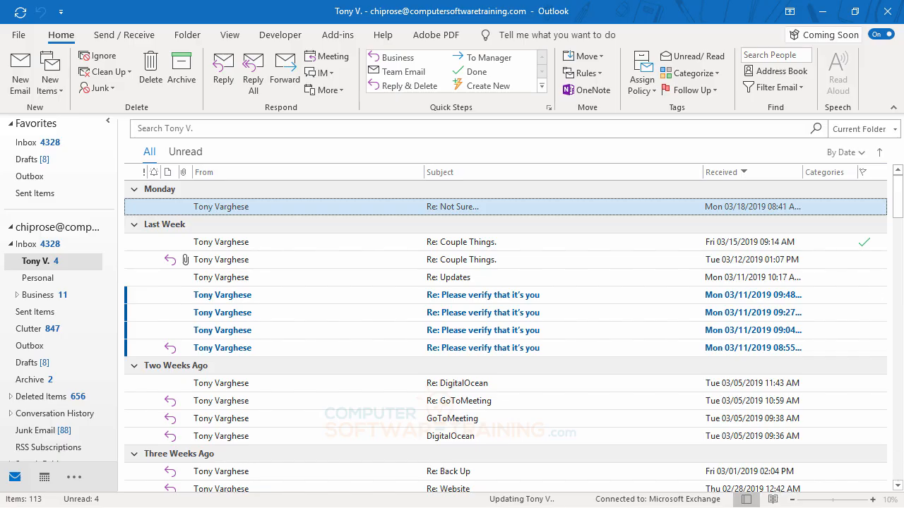
# Review the sender rule's description in the Rules and Alerts manager, including its sender and destination folder, and close the manager.
pyautogui.click(598, 75)
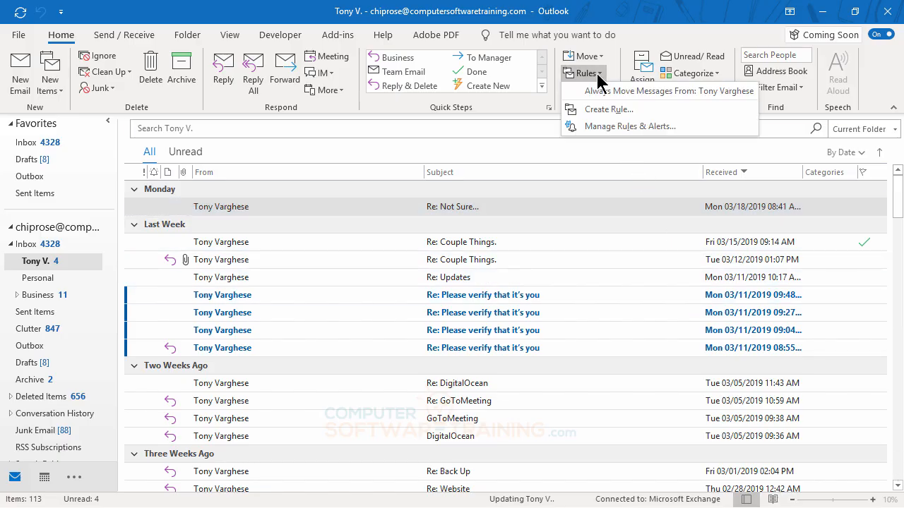
pyautogui.click(616, 127)
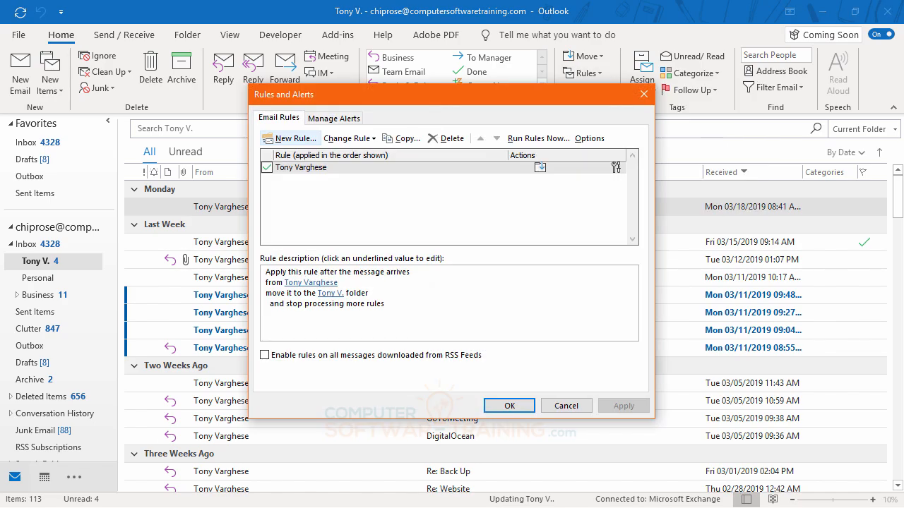
pyautogui.click(308, 168)
pyautogui.click(282, 286)
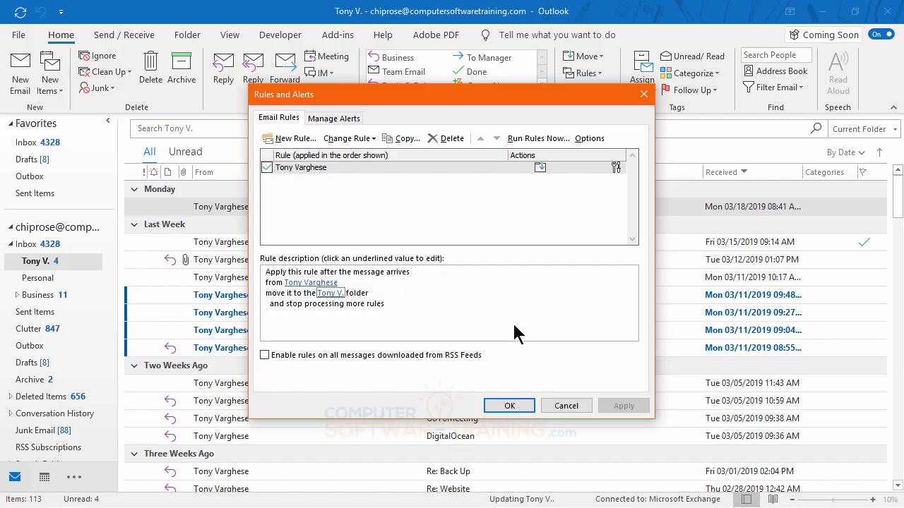
pyautogui.click(510, 407)
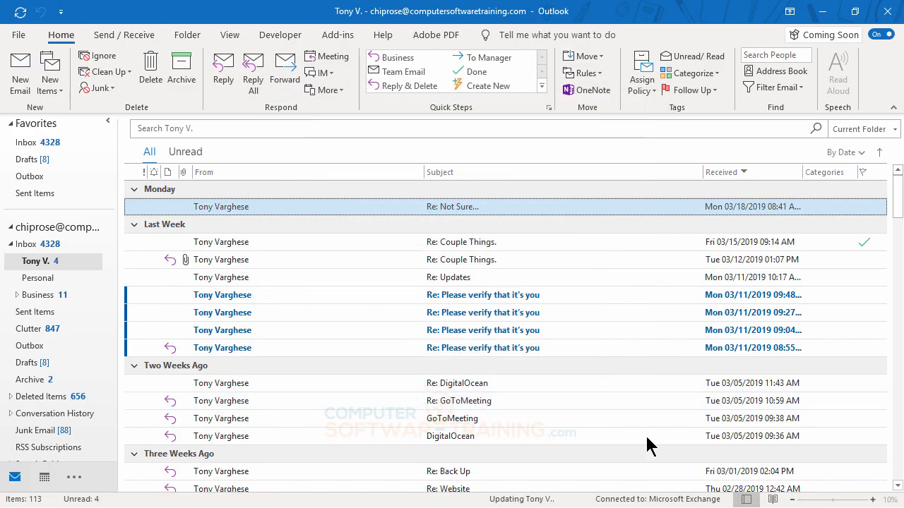
# Start a rule from the Inbox message "Buh-bye to the stress of mess" for mail from PetSmart, with a New Item Alert and a selected sound.
pyautogui.click(28, 245)
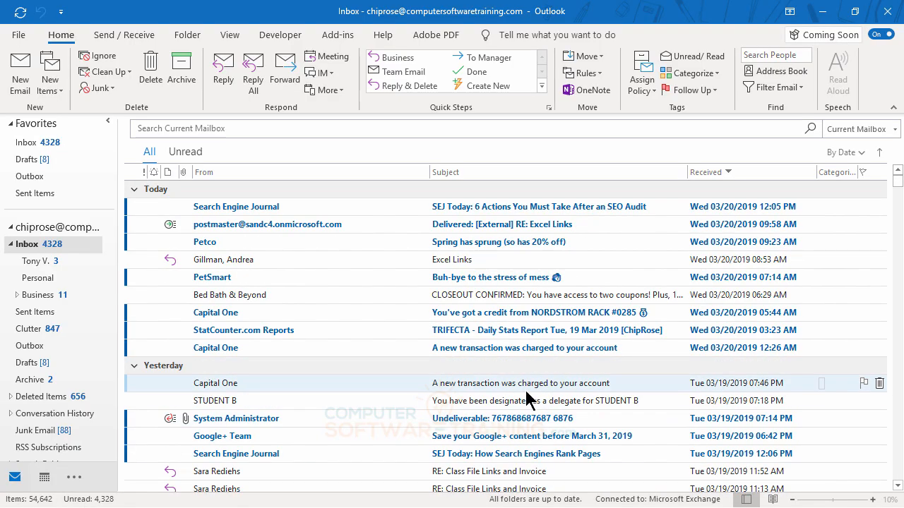
pyautogui.click(227, 280)
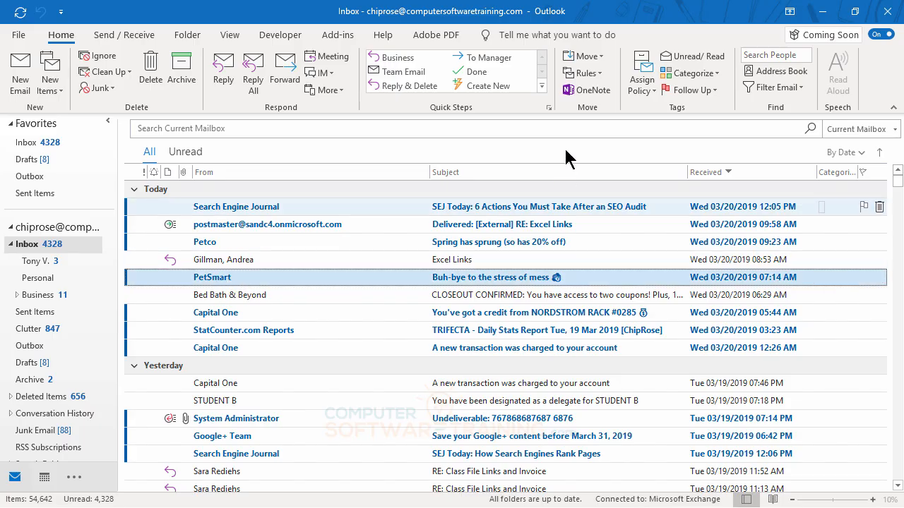
pyautogui.click(599, 76)
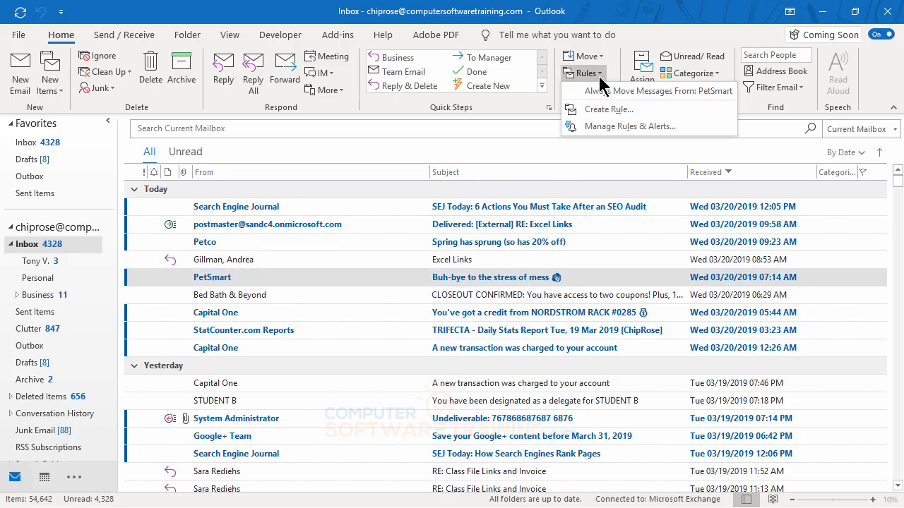
pyautogui.click(608, 112)
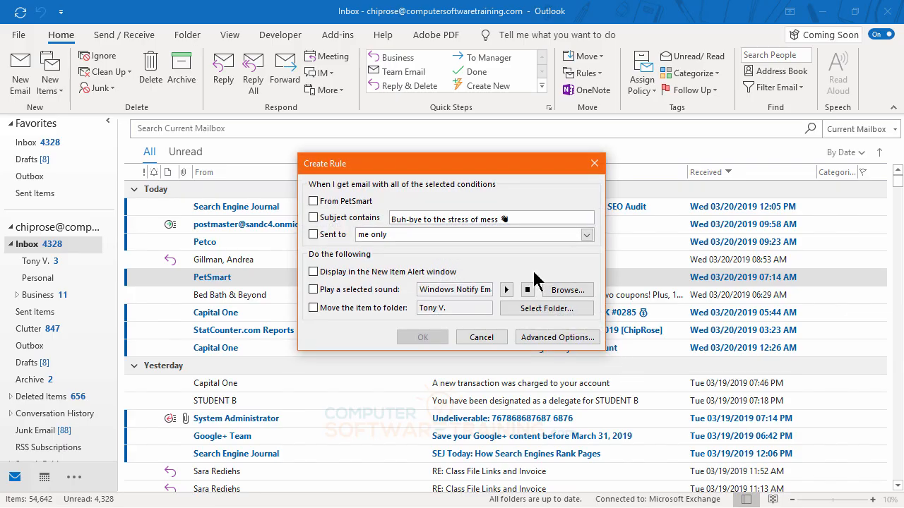
pyautogui.moveTo(462, 167); pyautogui.dragTo(629, 122)
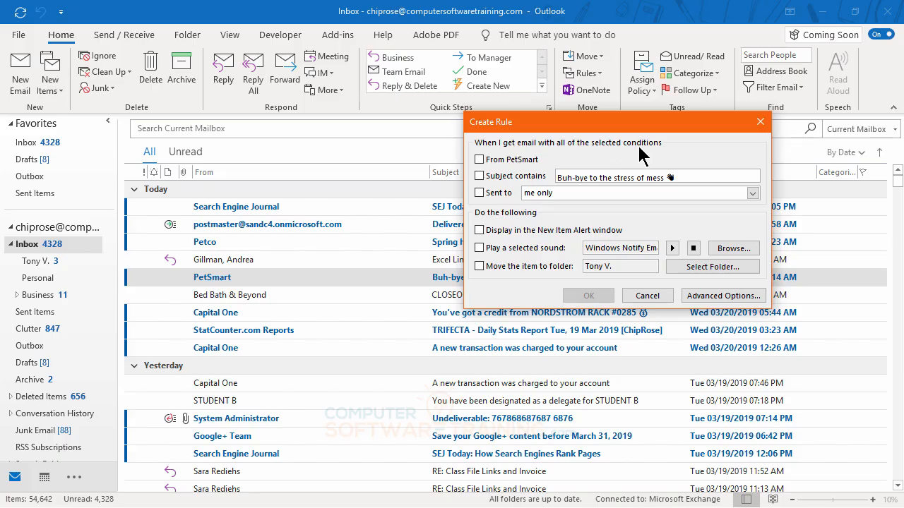
pyautogui.click(478, 158)
pyautogui.click(479, 230)
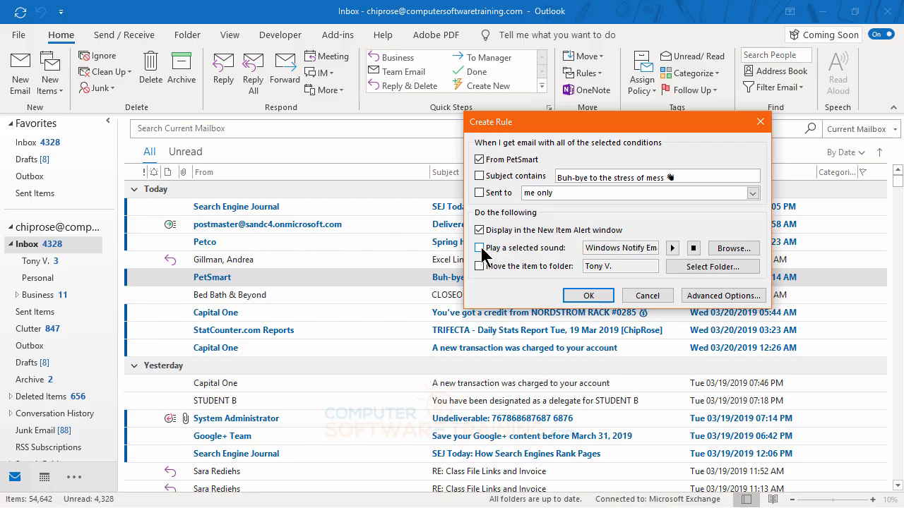
pyautogui.click(480, 249)
# Create a PetSmart subfolder under the Inbox and set it as the folder the rule moves items to.
pyautogui.click(704, 274)
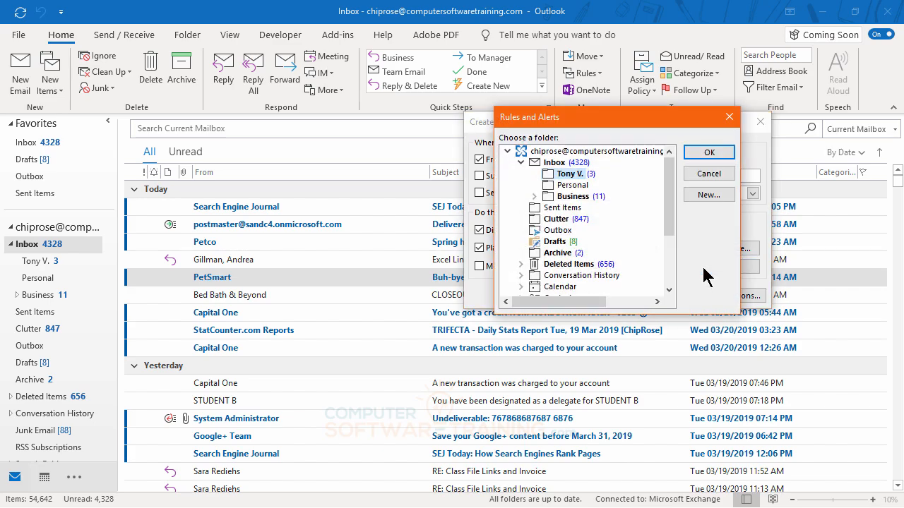
pyautogui.click(555, 165)
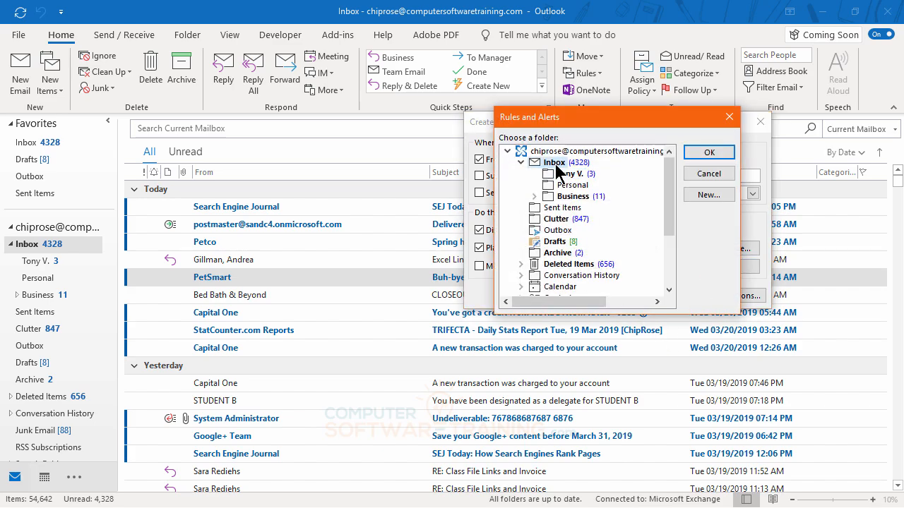
pyautogui.click(699, 195)
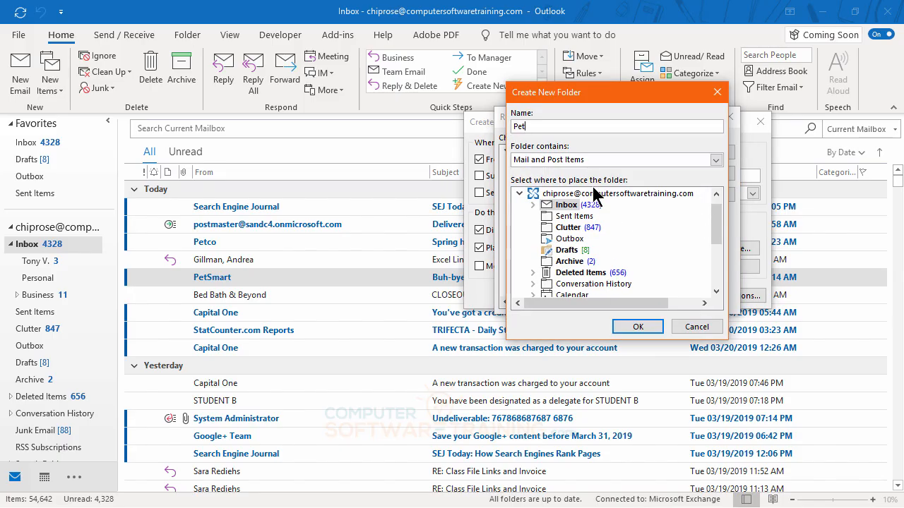
pyautogui.write('Pet')
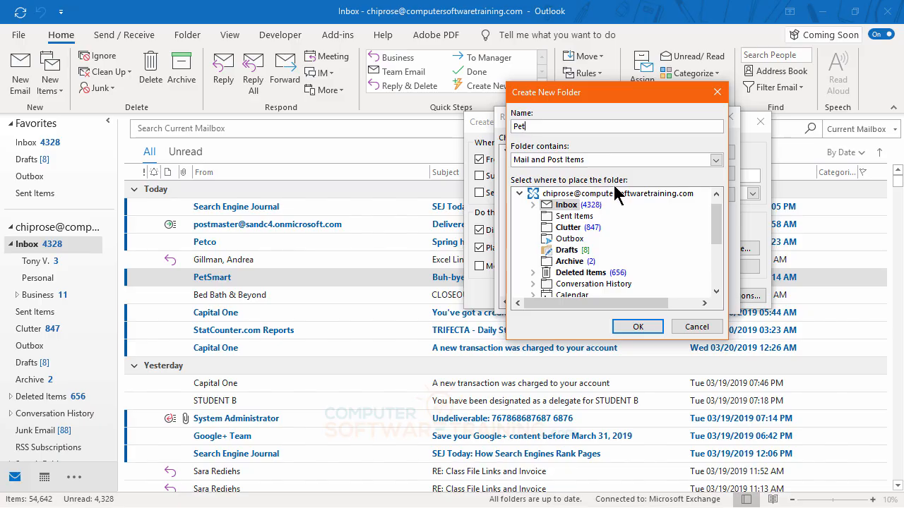
pyautogui.write('Smart')
pyautogui.click(634, 328)
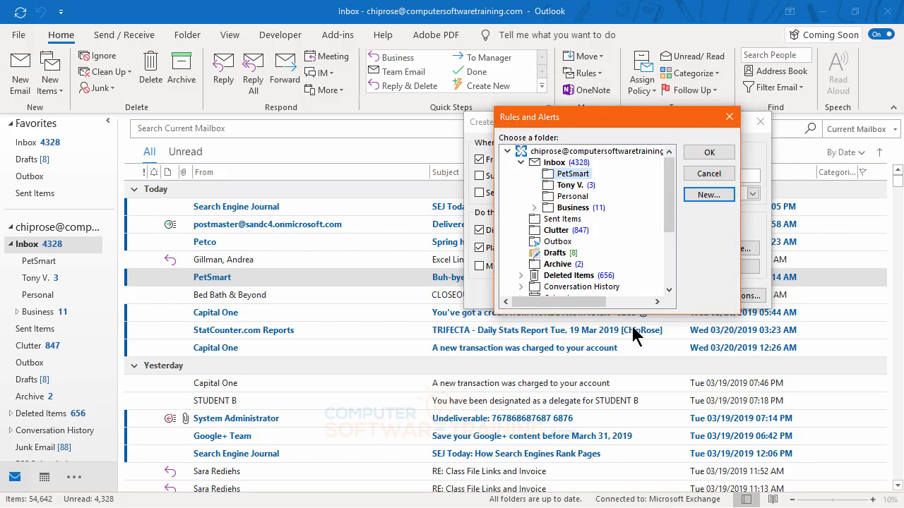
pyautogui.click(709, 152)
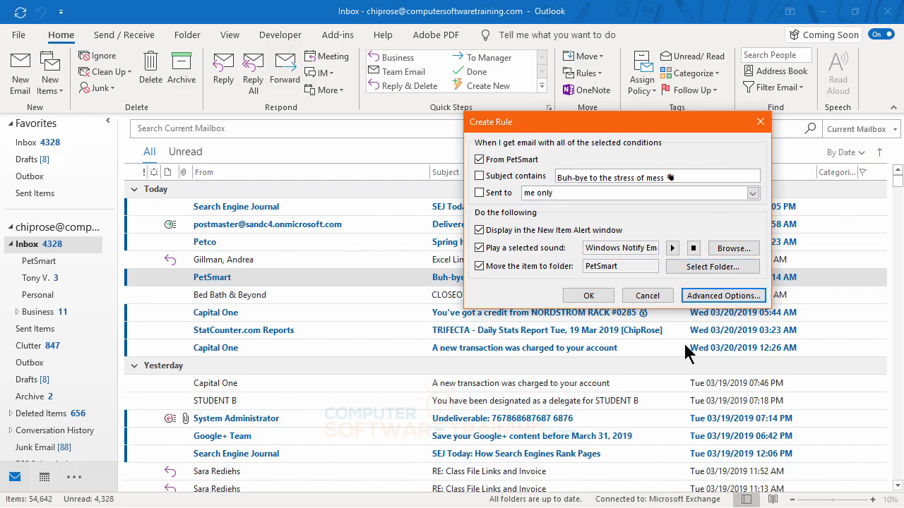
# Save the PetSmart rule and run it now on messages already in the current folder.
pyautogui.click(590, 300)
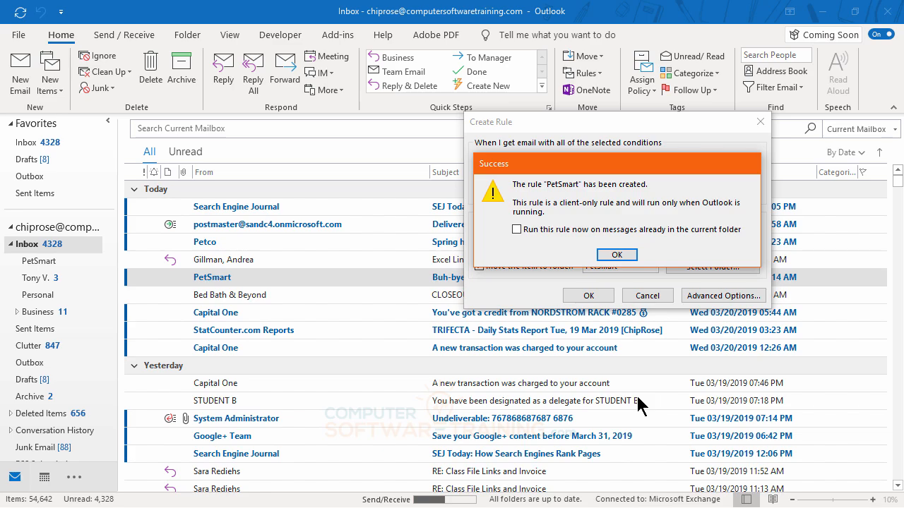
pyautogui.click(518, 231)
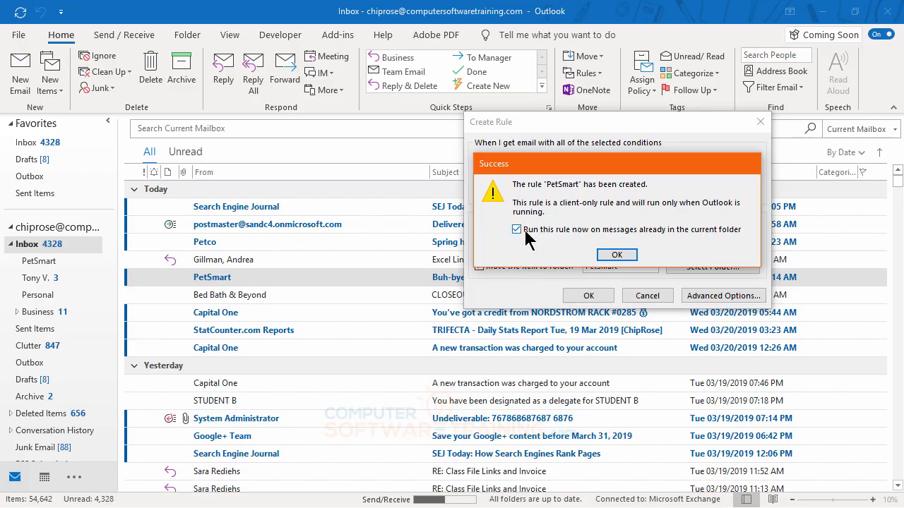
pyautogui.click(616, 256)
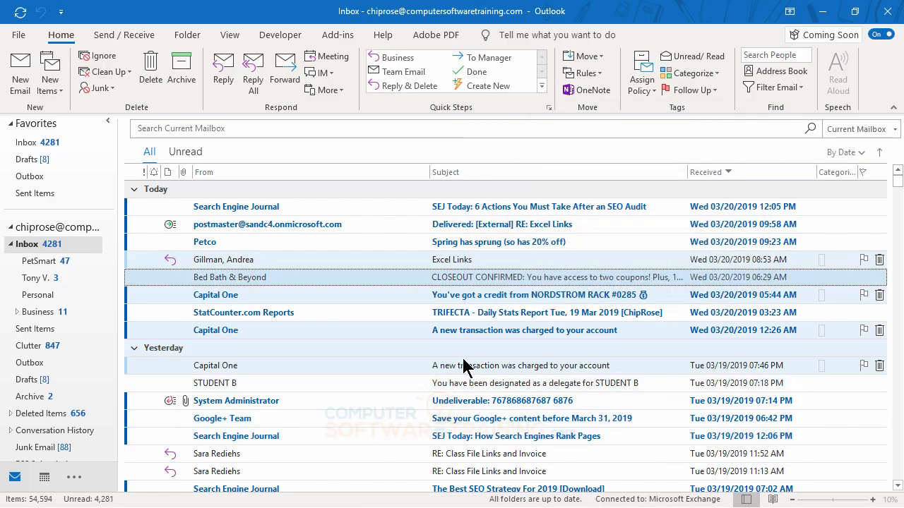
# Check the Inbox, the PetSmart folder and the other sender's folder to see how the rules sorted the messages.
pyautogui.scroll(-3, 507, 368)
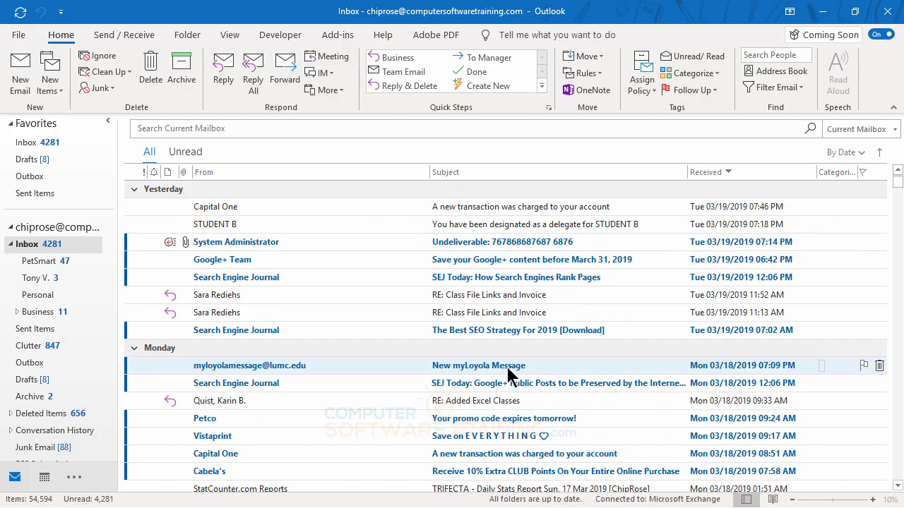
pyautogui.scroll(3, 507, 367)
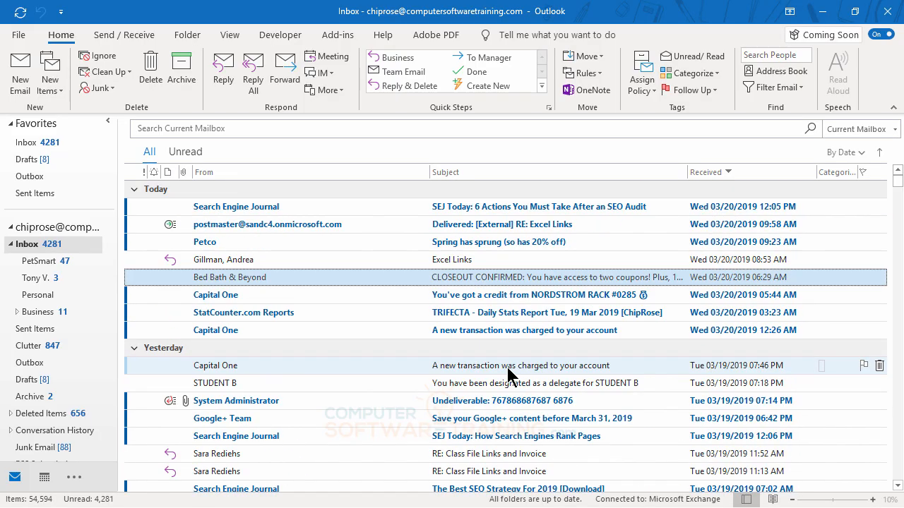
pyautogui.click(40, 263)
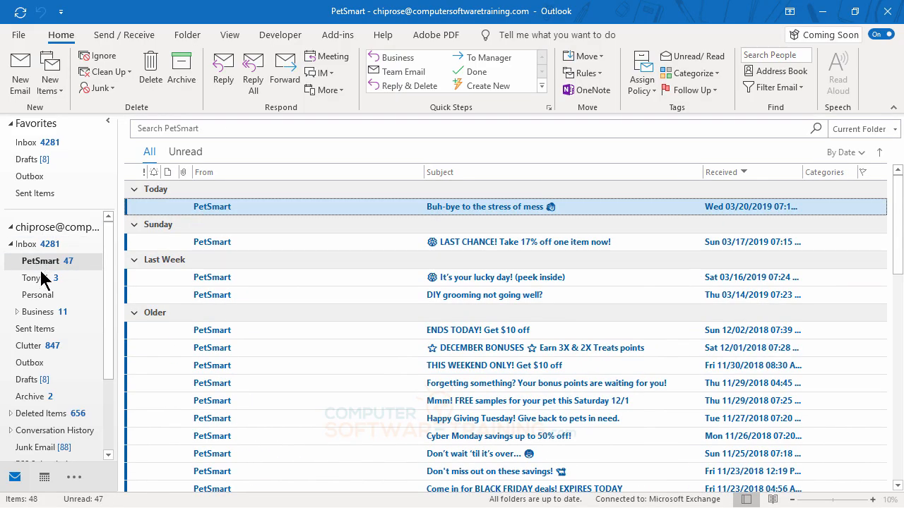
pyautogui.click(36, 279)
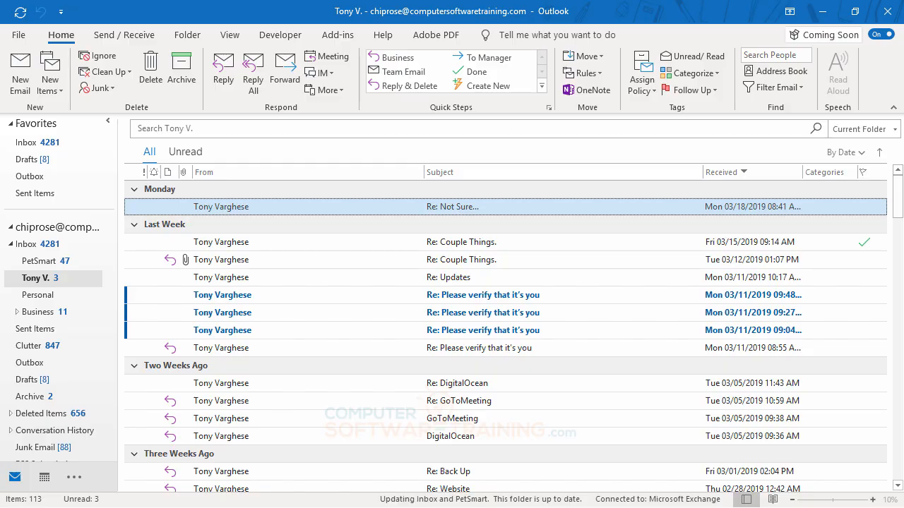
# From the Inbox, open the rules manager and start a new rule using the template "Flag messages from someone for follow-up".
pyautogui.click(27, 245)
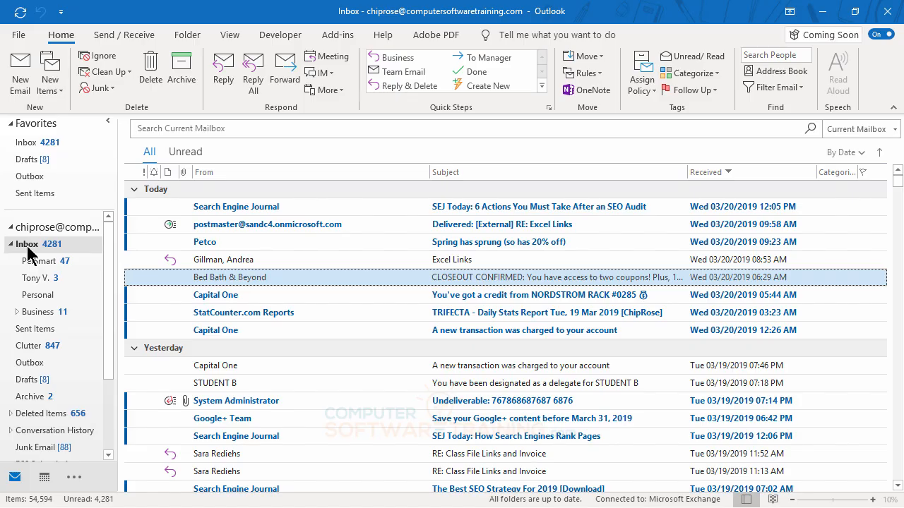
pyautogui.click(591, 74)
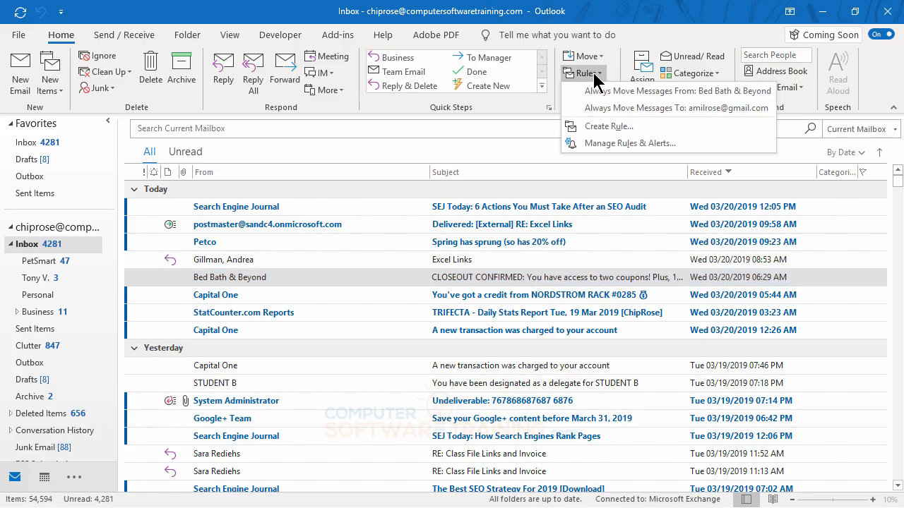
pyautogui.click(628, 144)
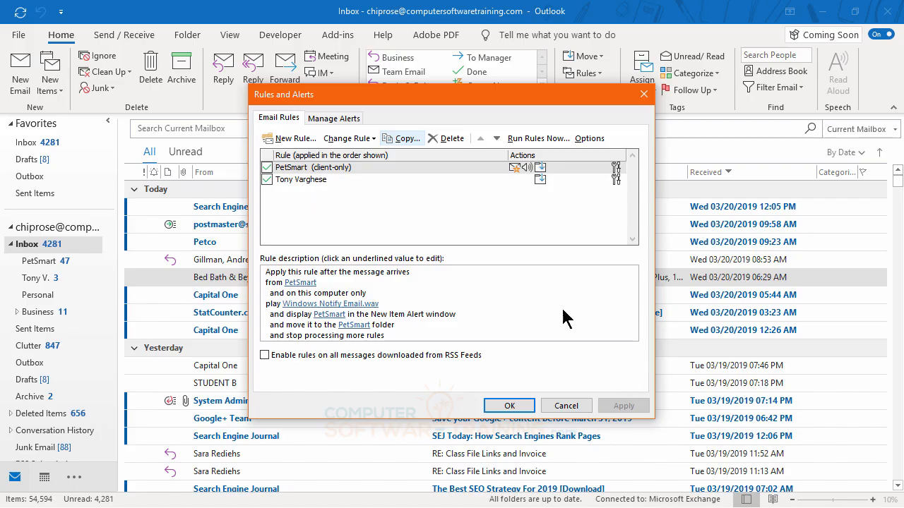
pyautogui.click(291, 140)
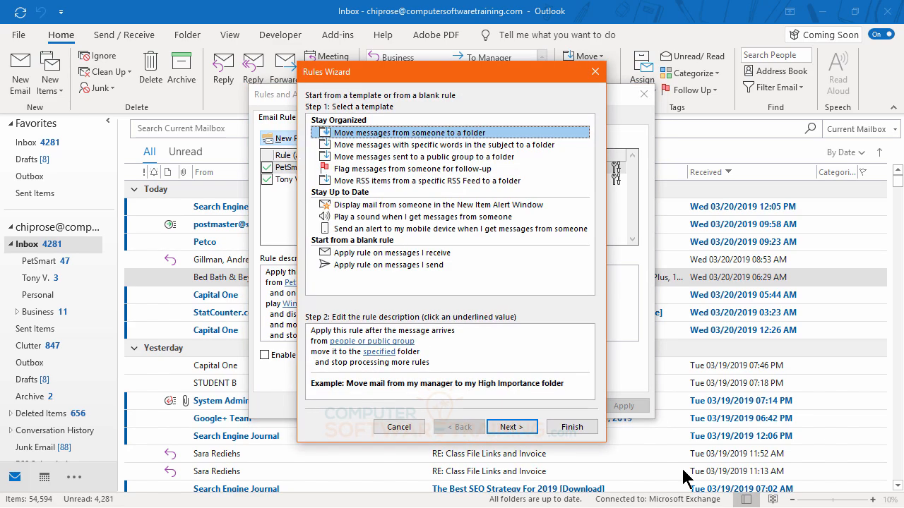
pyautogui.click(385, 170)
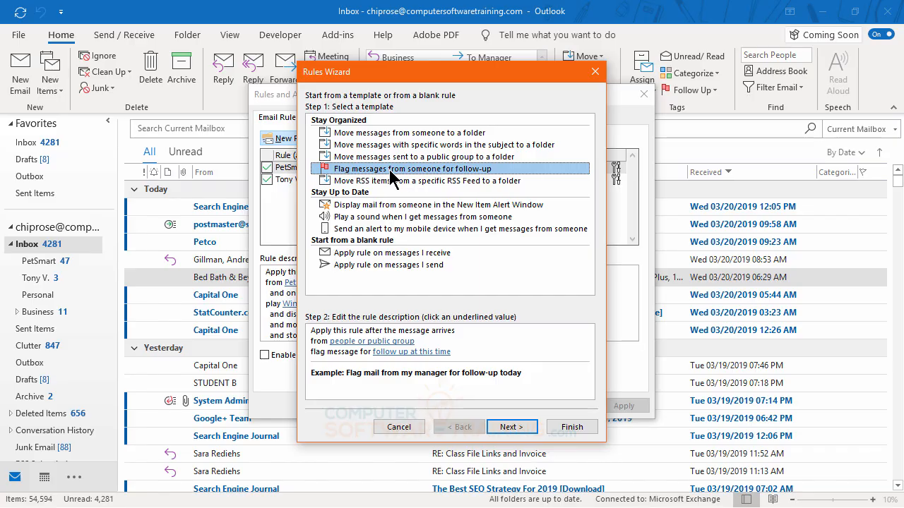
# Set the rule's sender to Capital One by pasting its notification e-mail address as the From address.
pyautogui.click(378, 339)
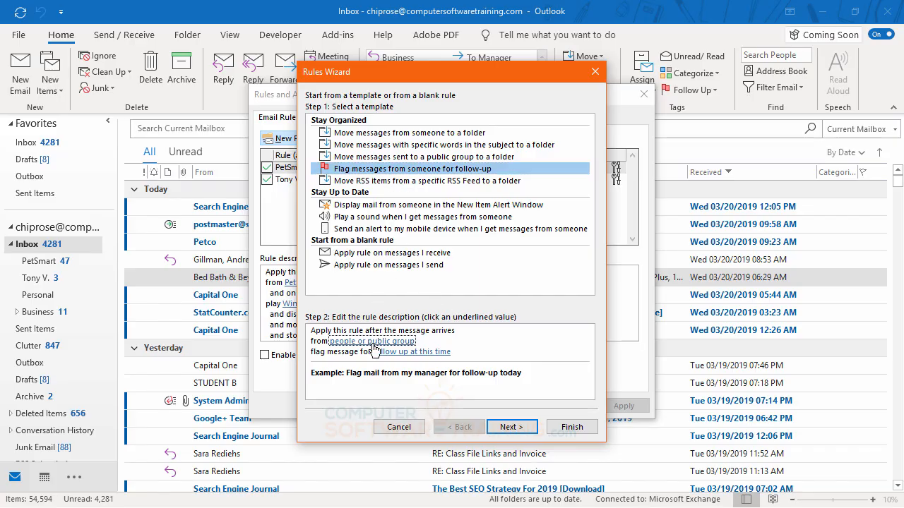
pyautogui.click(384, 353)
pyautogui.click(364, 344)
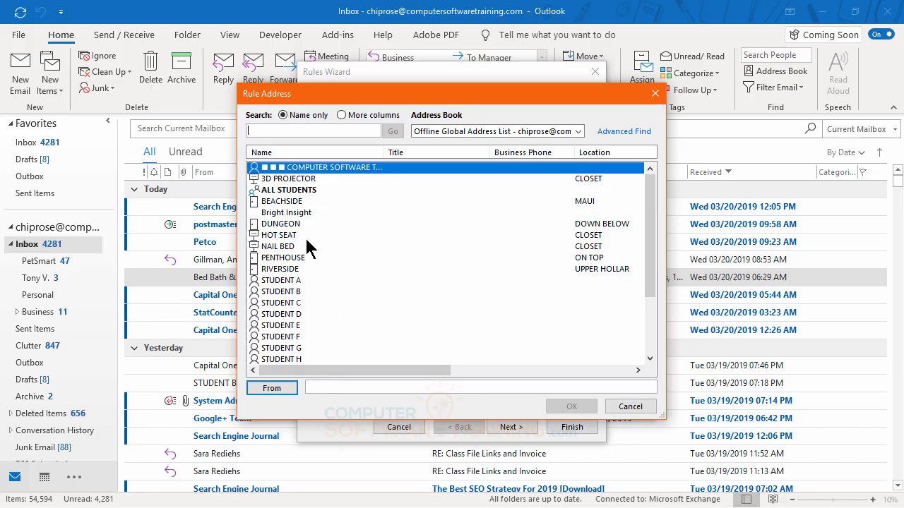
pyautogui.rightClick(322, 388)
pyautogui.click(362, 427)
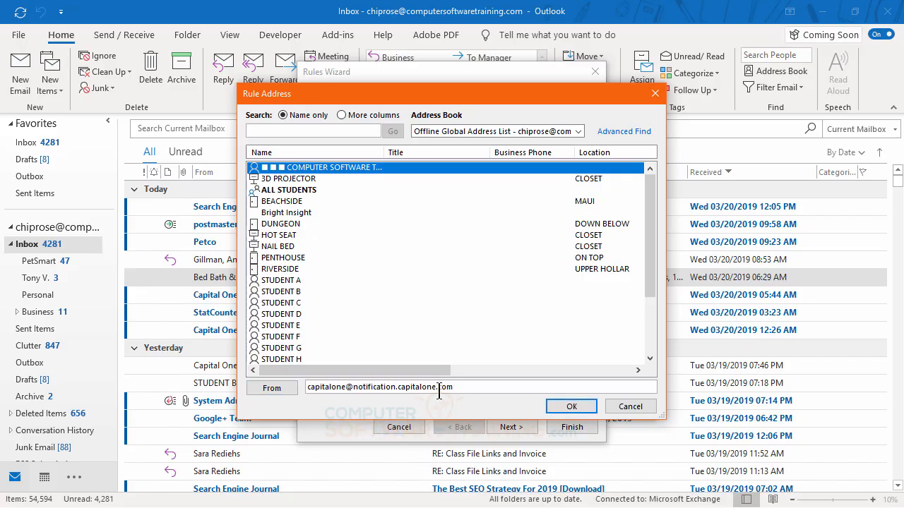
pyautogui.click(572, 408)
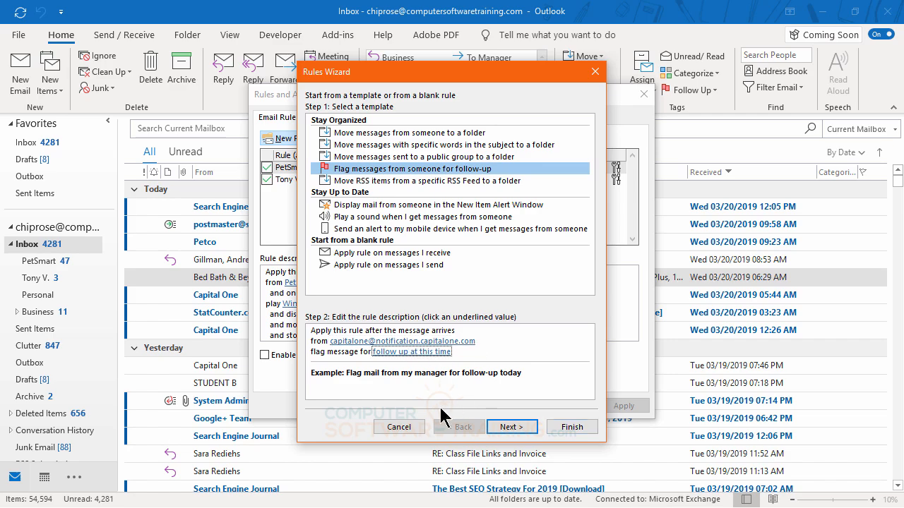
# Set the rule to flag messages with Follow up for Tomorrow.
pyautogui.click(411, 355)
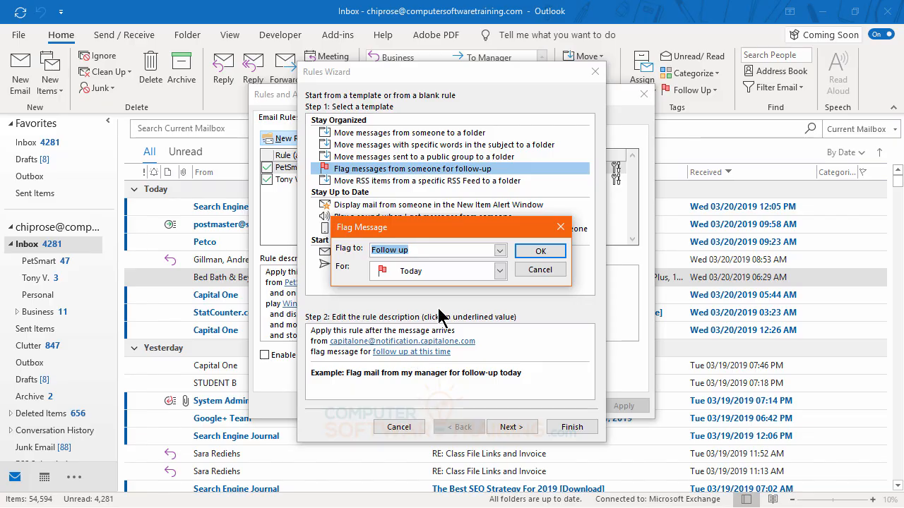
pyautogui.click(499, 271)
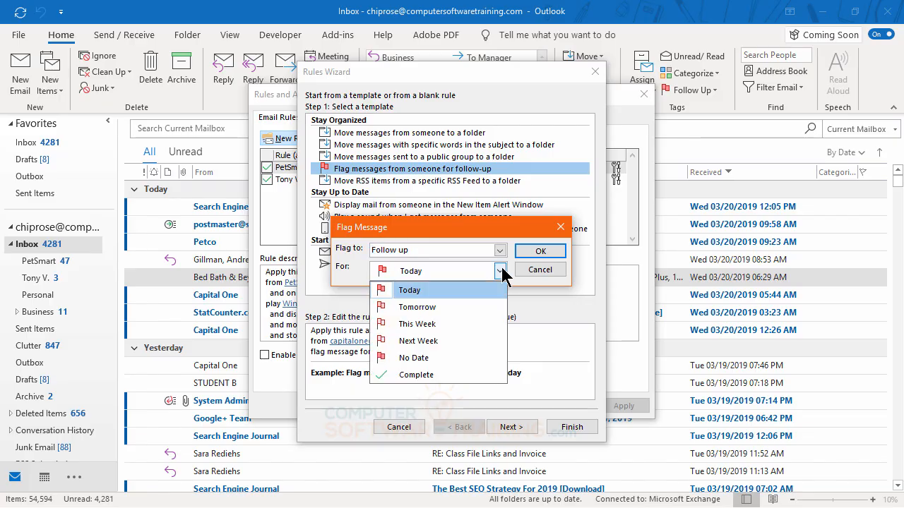
pyautogui.click(422, 309)
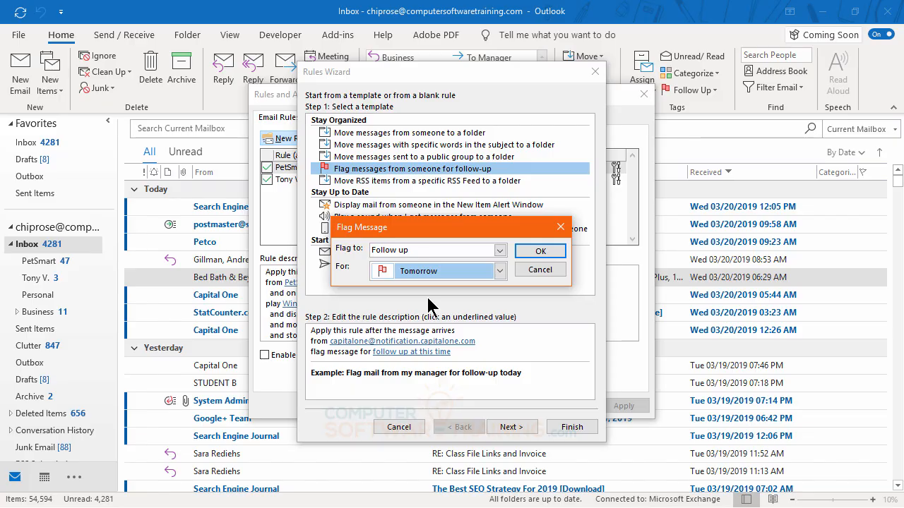
pyautogui.click(541, 252)
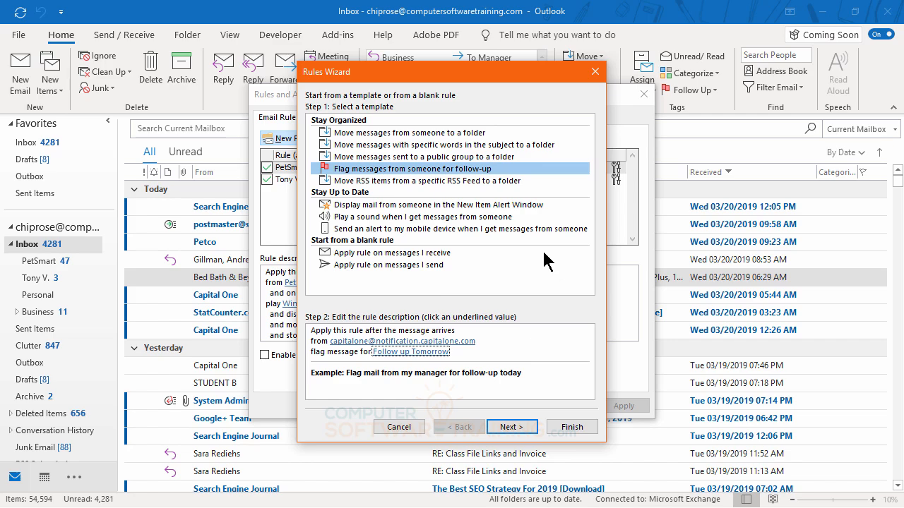
# Keep the sender as the only condition and add an action assigning the messages to the Finance Issues category.
pyautogui.click(521, 429)
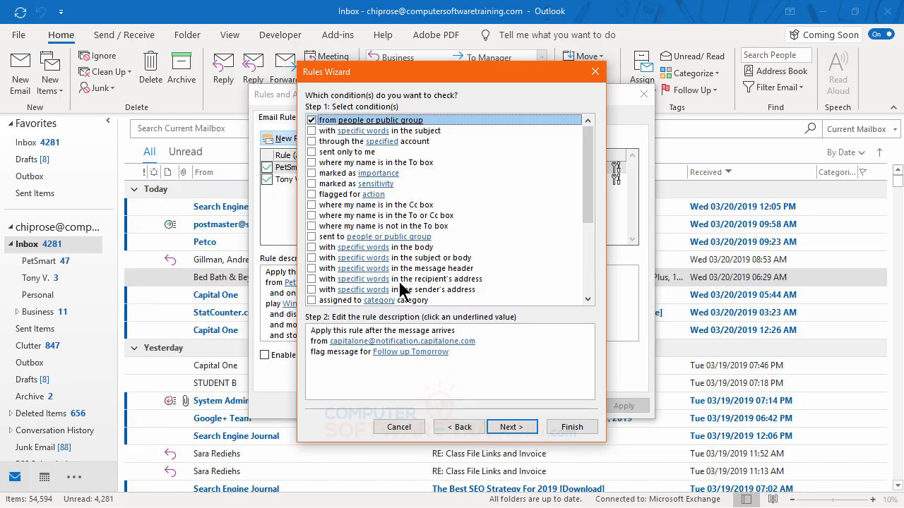
pyautogui.press('Tab')
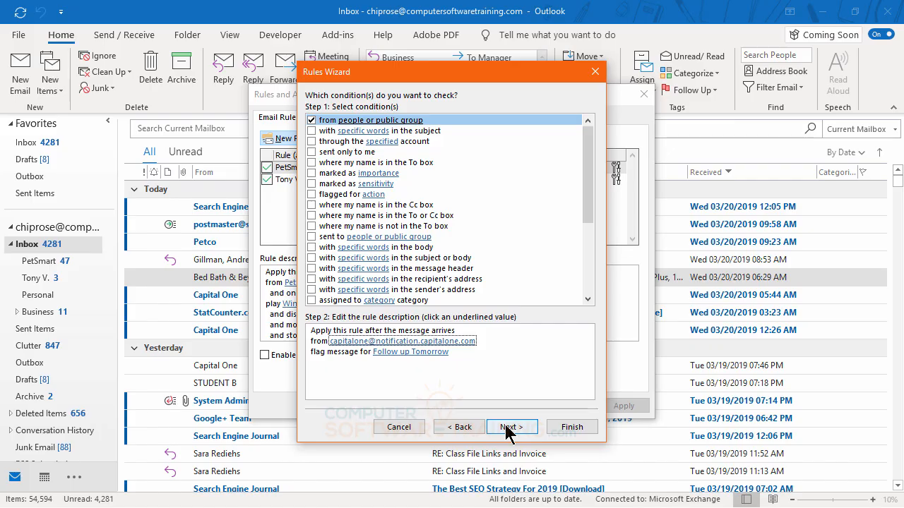
pyautogui.click(508, 428)
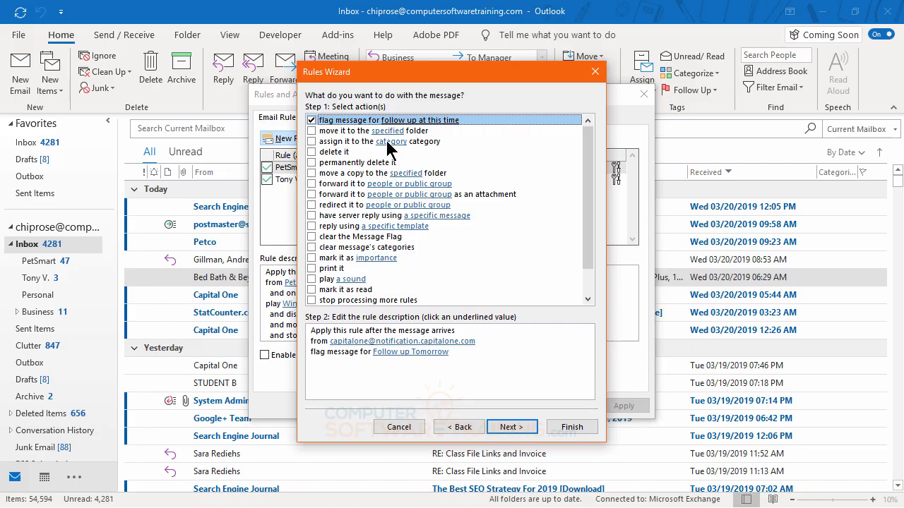
pyautogui.click(311, 142)
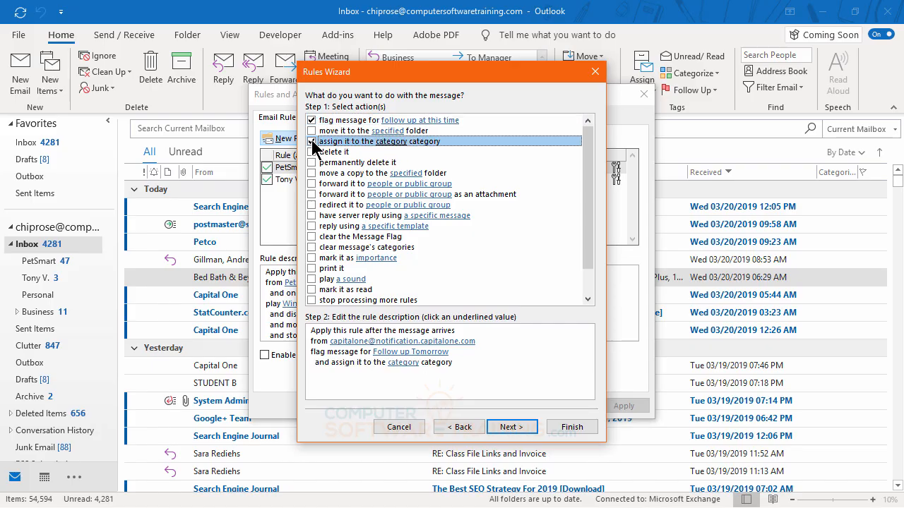
pyautogui.click(402, 361)
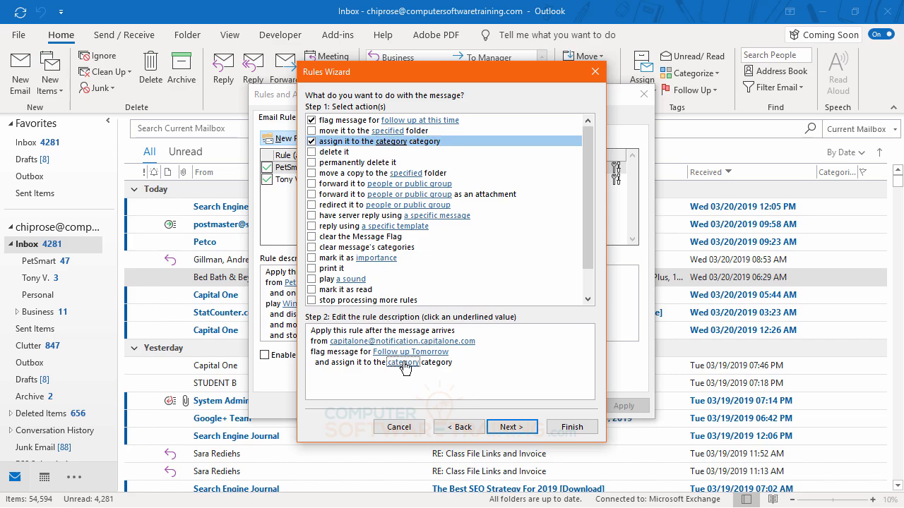
pyautogui.click(404, 363)
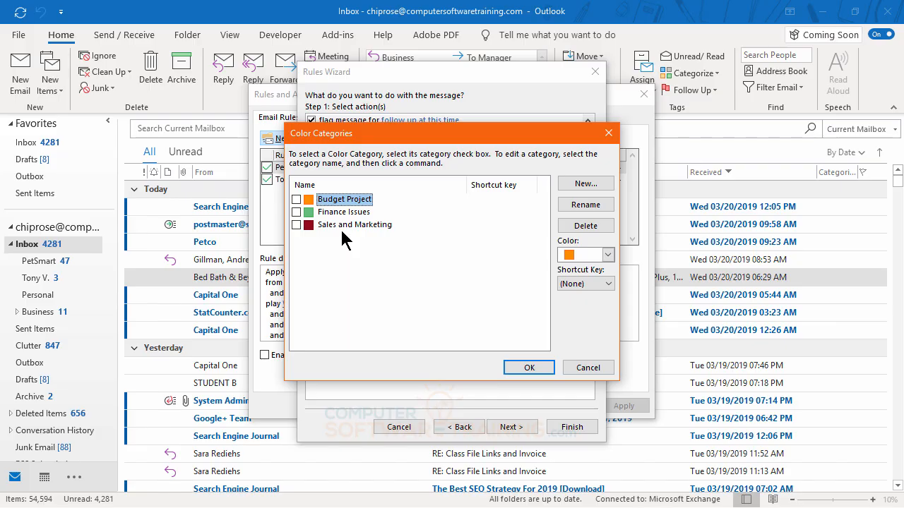
pyautogui.click(308, 211)
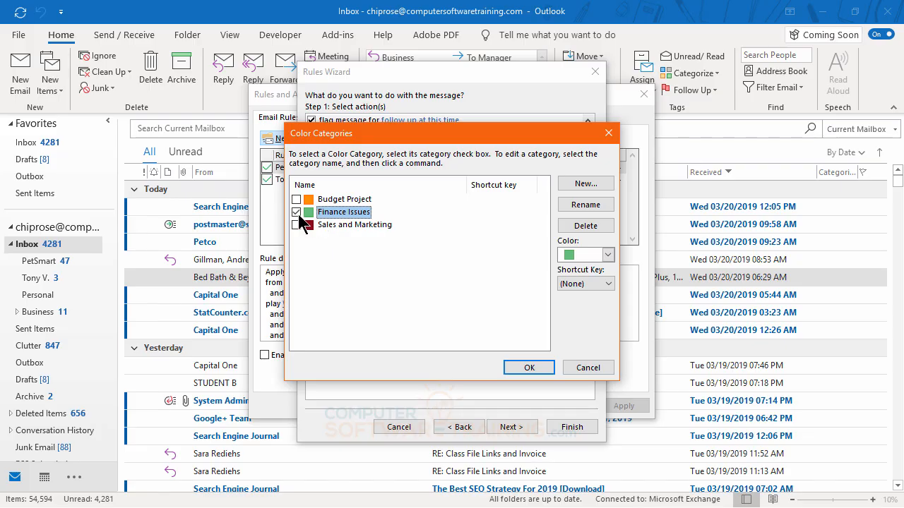
pyautogui.click(528, 367)
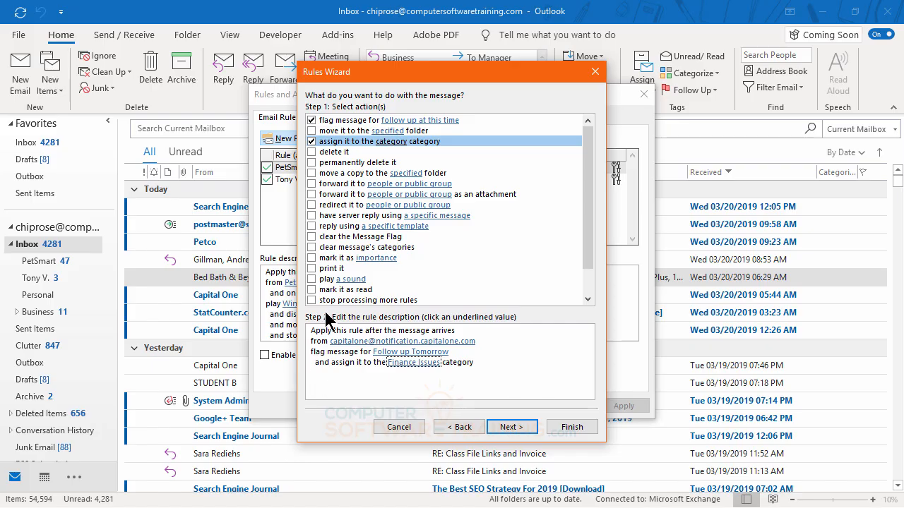
# Add an action that marks the messages as High importance.
pyautogui.click(311, 258)
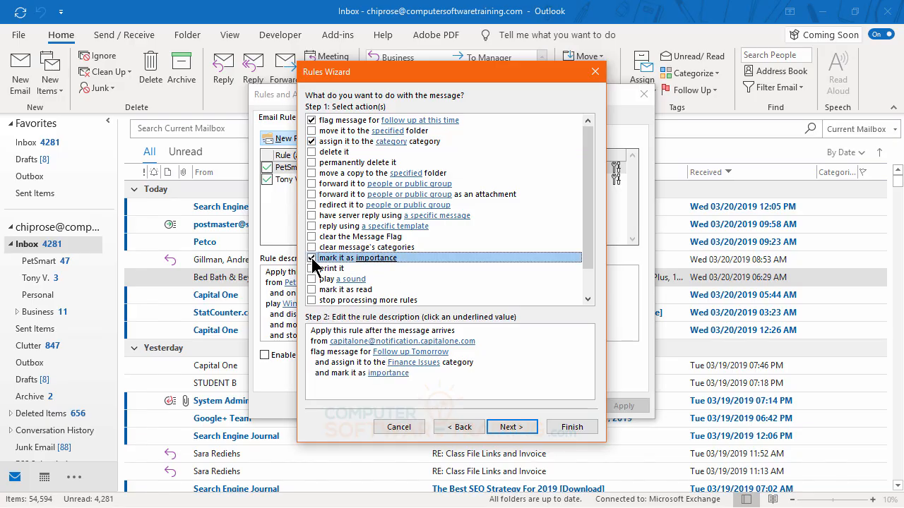
pyautogui.click(390, 373)
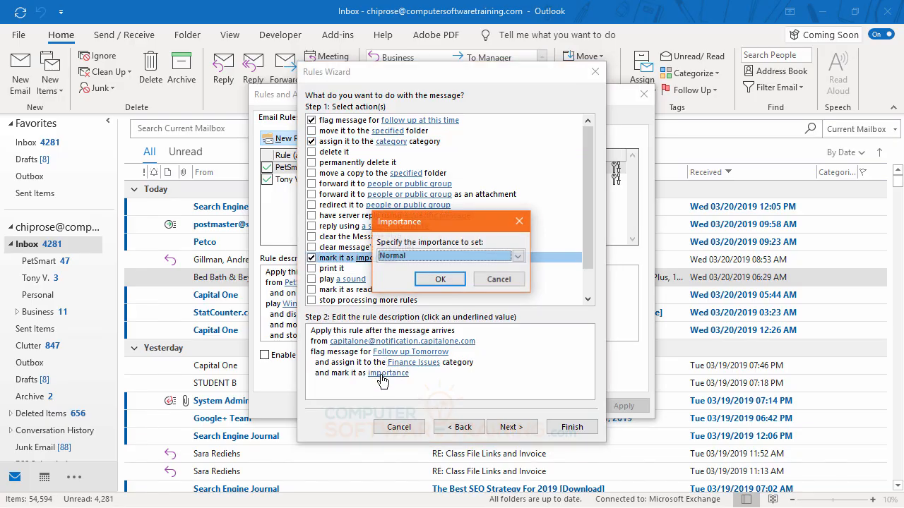
pyautogui.click(518, 256)
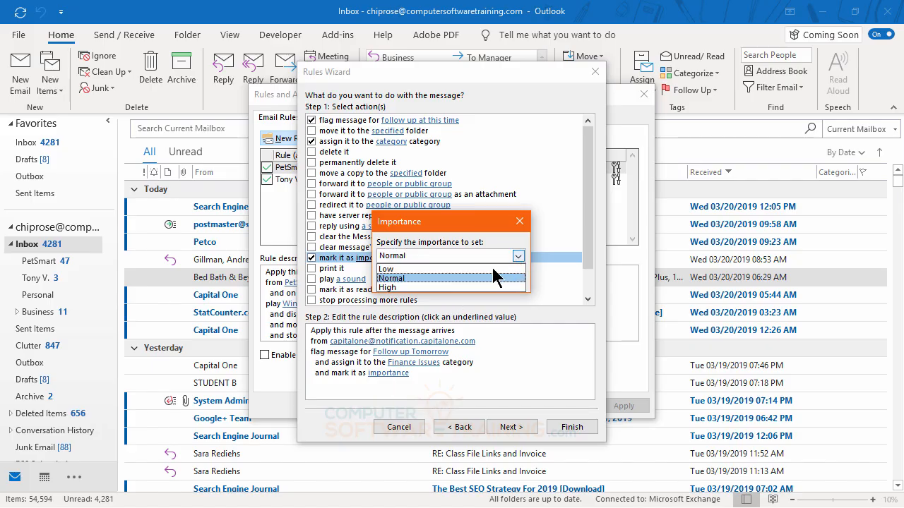
pyautogui.click(399, 288)
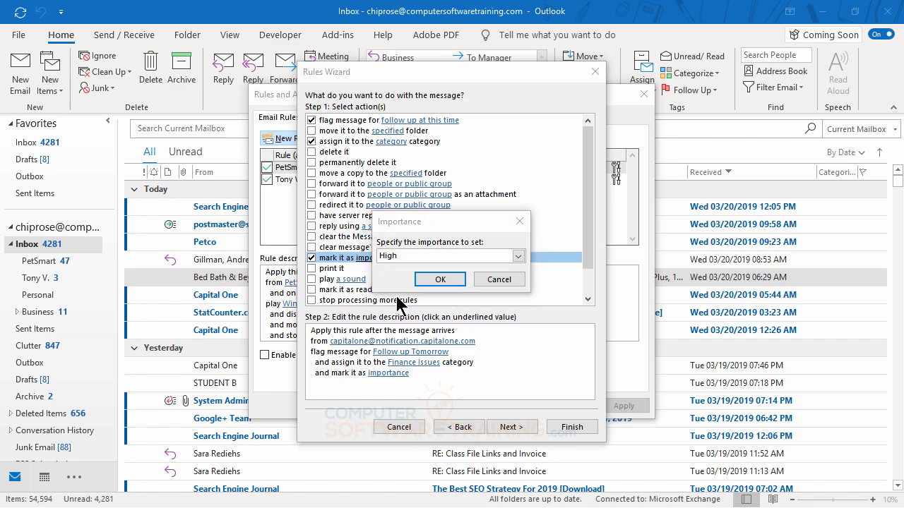
pyautogui.click(440, 280)
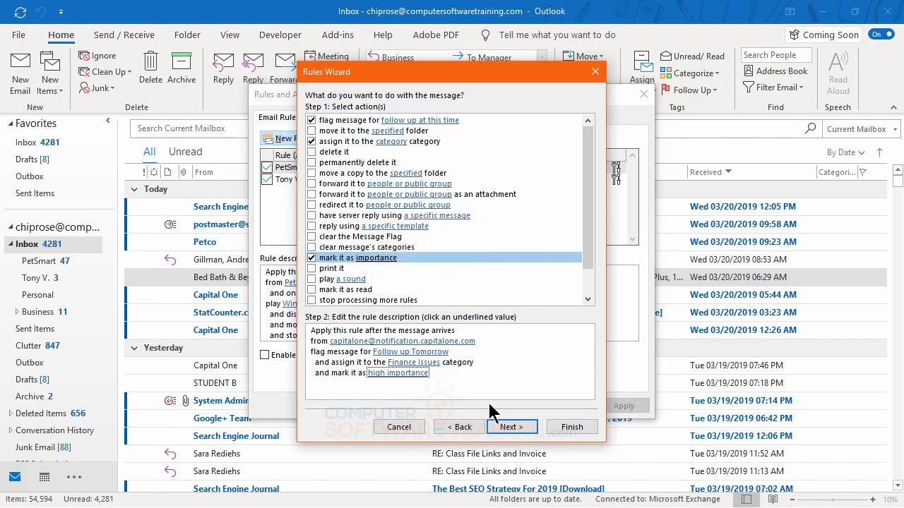
pyautogui.click(312, 279)
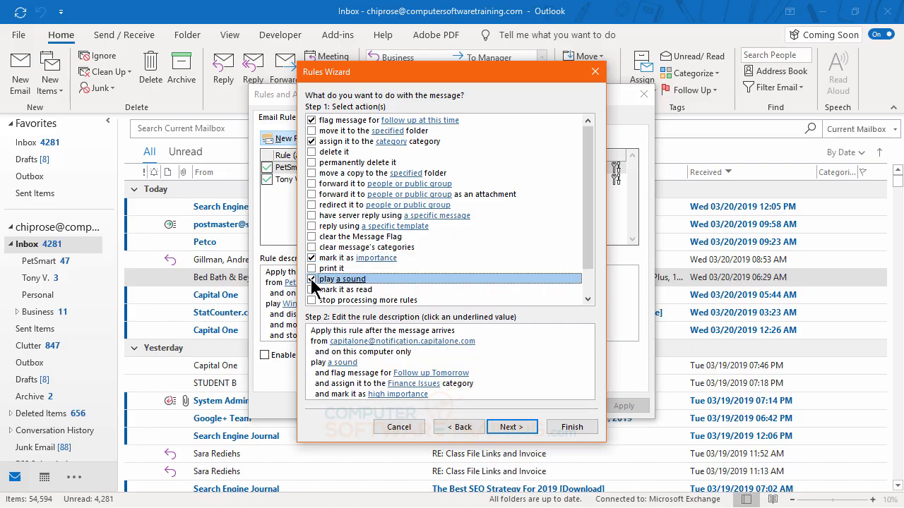
pyautogui.click(509, 427)
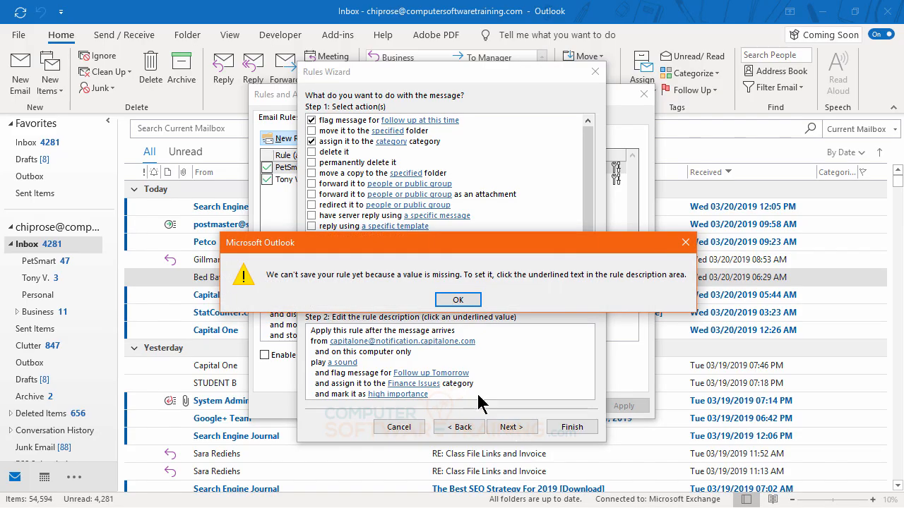
pyautogui.click(458, 300)
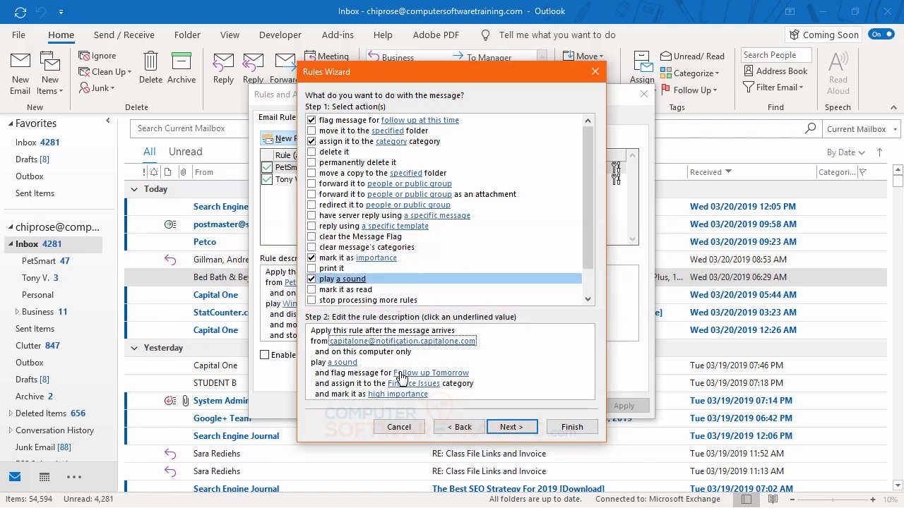
pyautogui.click(350, 363)
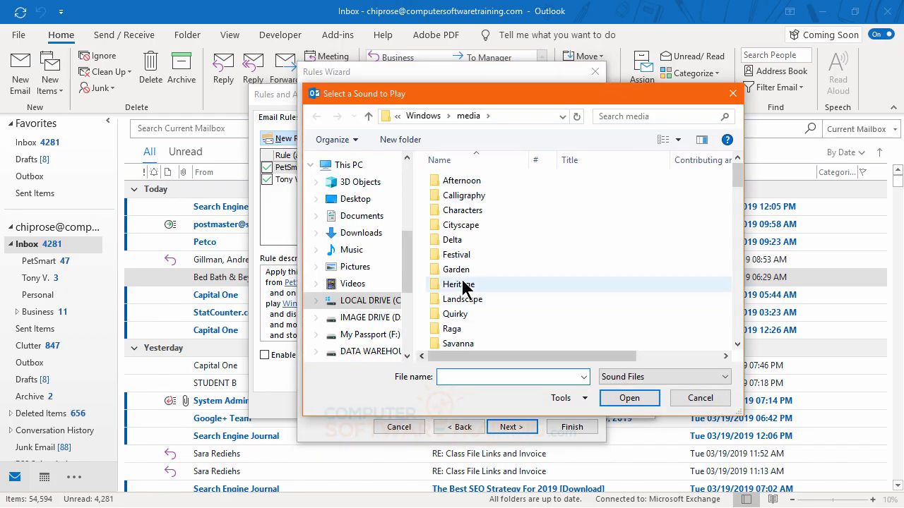
pyautogui.doubleClick(436, 254)
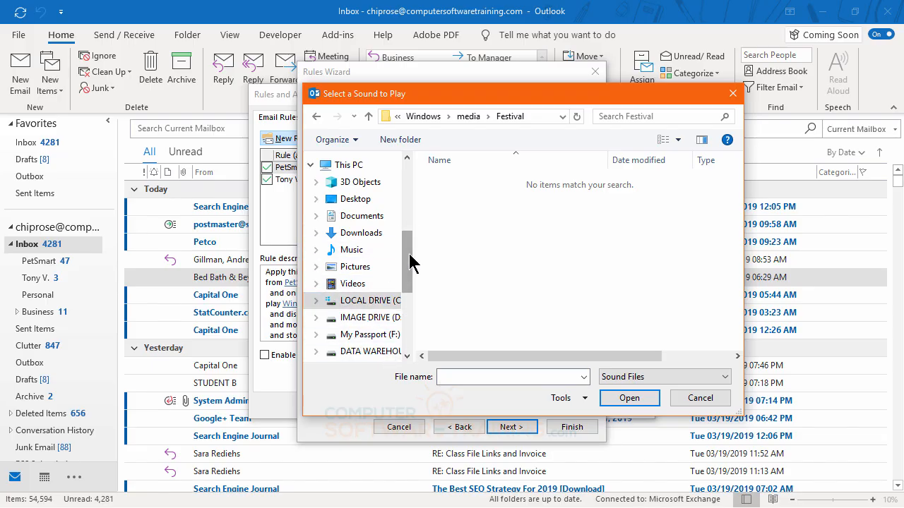
pyautogui.click(355, 252)
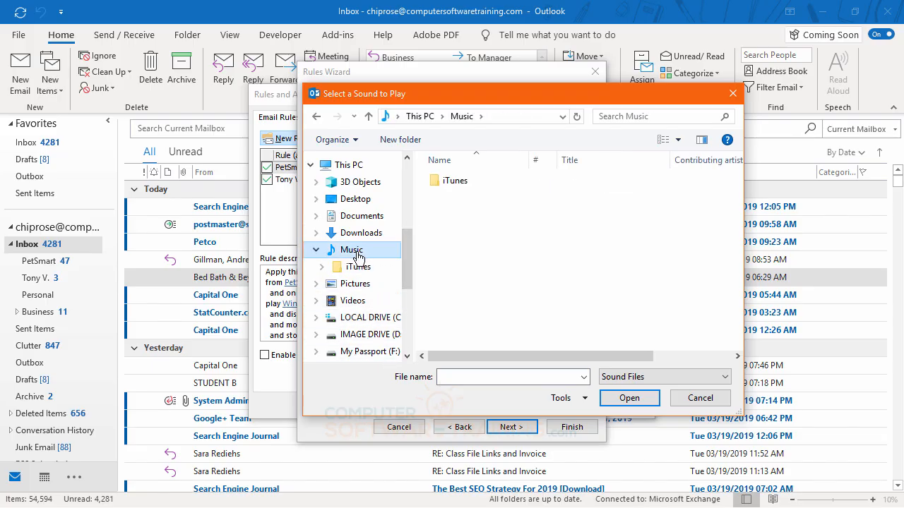
pyautogui.doubleClick(351, 252)
pyautogui.click(337, 269)
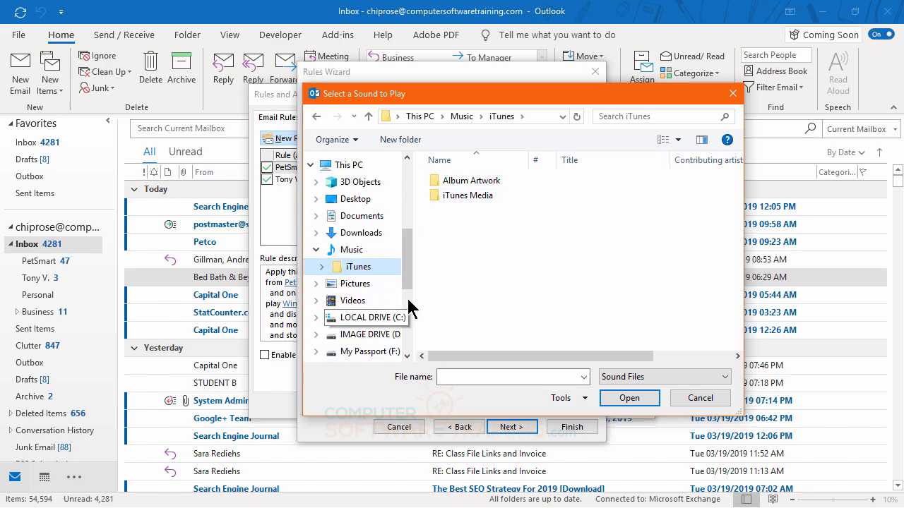
pyautogui.moveTo(410, 278)
pyautogui.mouseDown()
pyautogui.moveTo(407, 230)
pyautogui.moveTo(408, 277)
pyautogui.mouseUp()
pyautogui.click(698, 403)
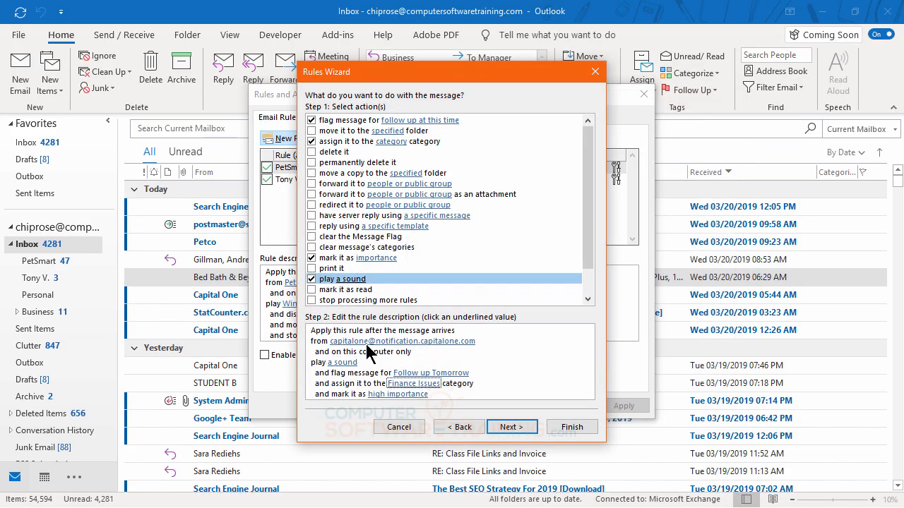
pyautogui.click(312, 279)
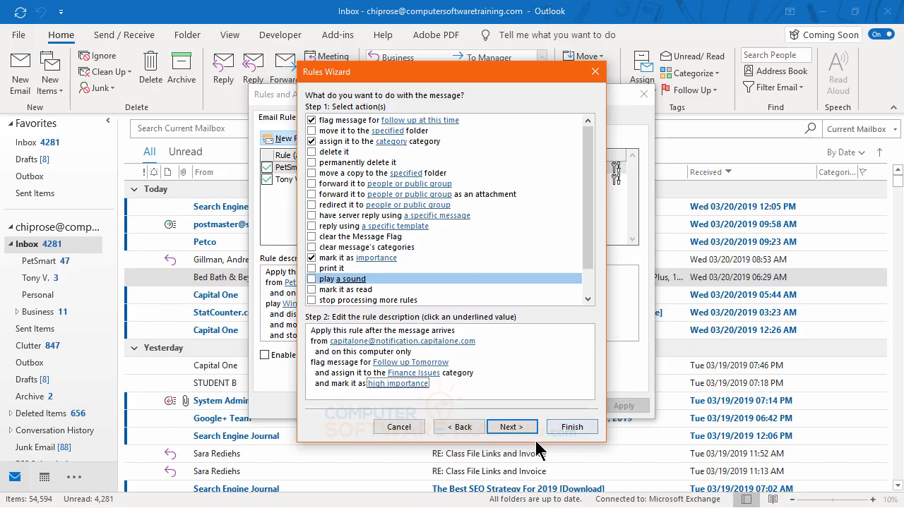
# Finish the Capital One rule without exceptions, running it on messages already in the Inbox, and save the rule list.
pyautogui.click(510, 427)
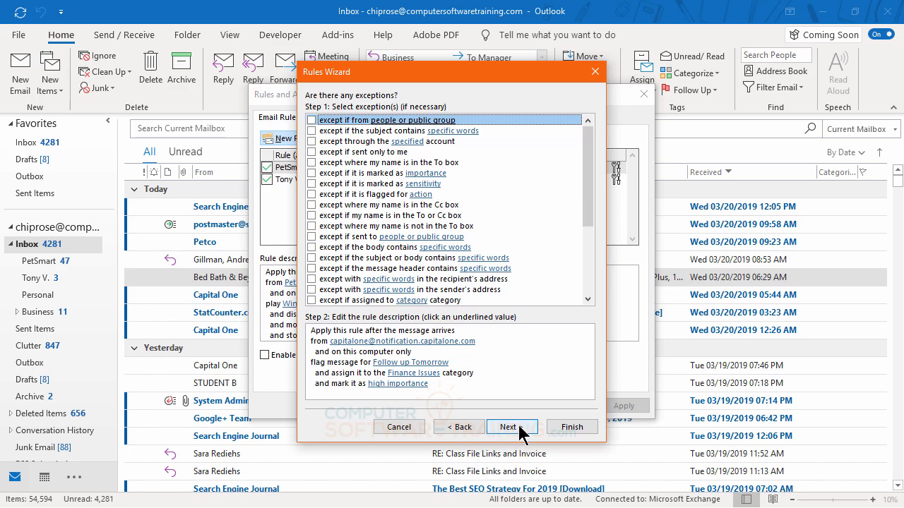
pyautogui.click(509, 427)
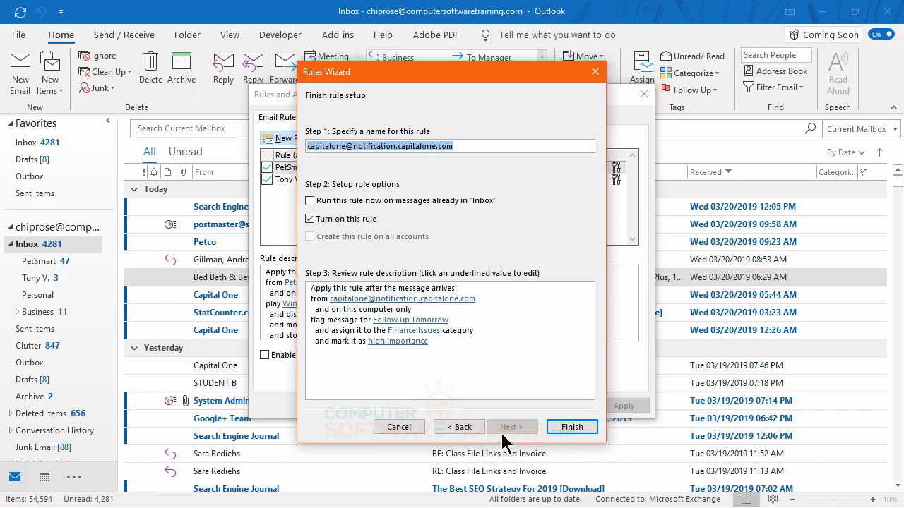
pyautogui.click(464, 317)
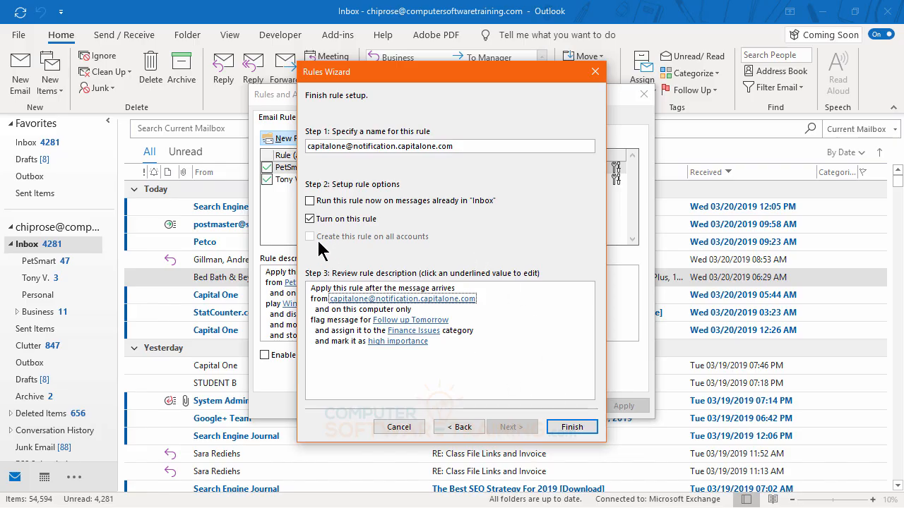
pyautogui.click(309, 201)
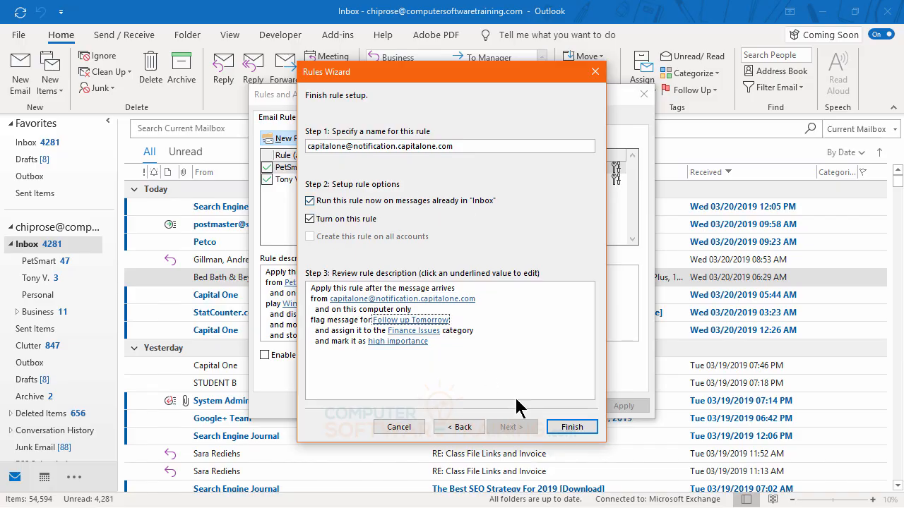
pyautogui.click(571, 428)
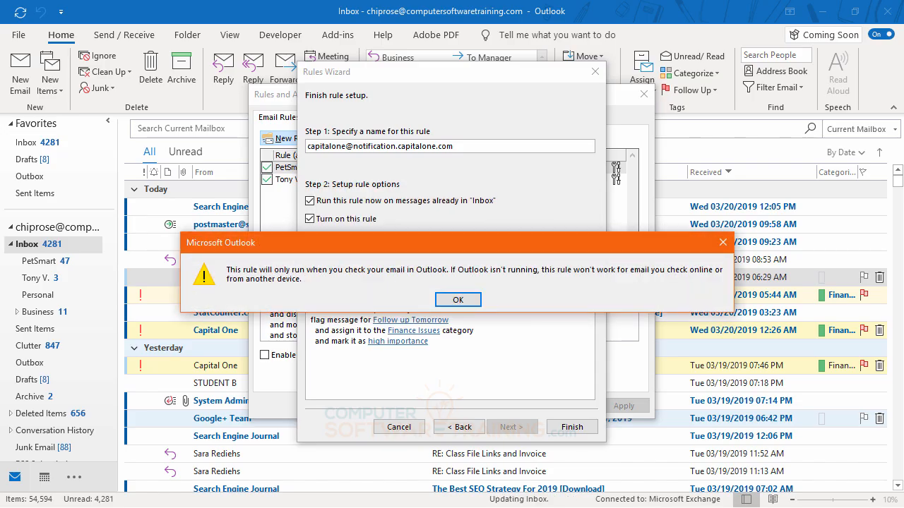
pyautogui.click(458, 300)
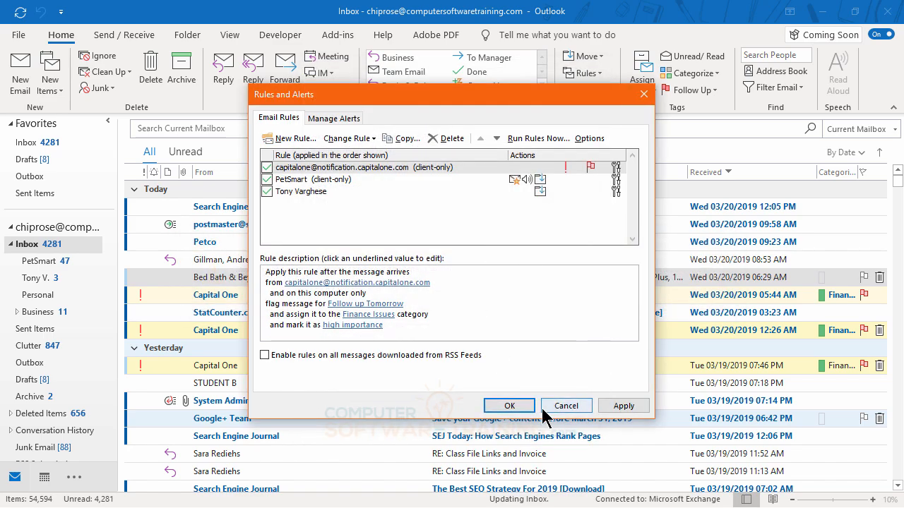
pyautogui.click(510, 407)
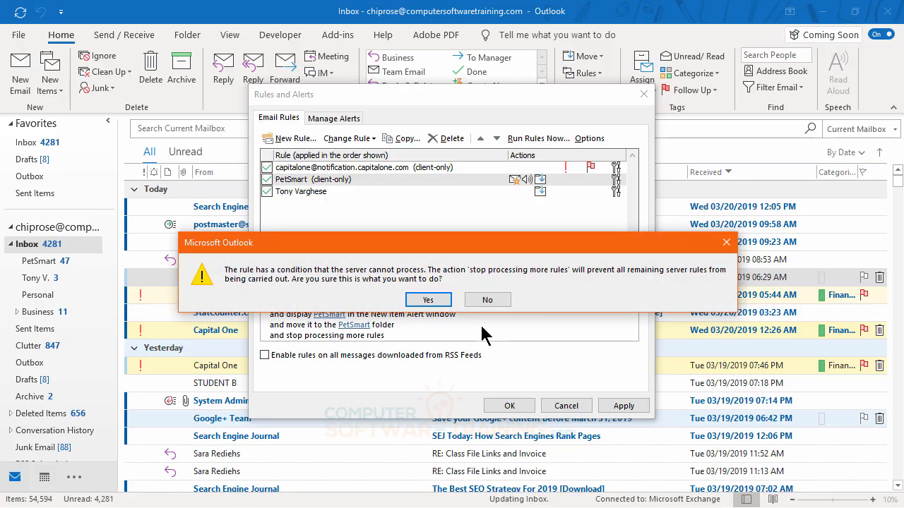
pyautogui.click(428, 300)
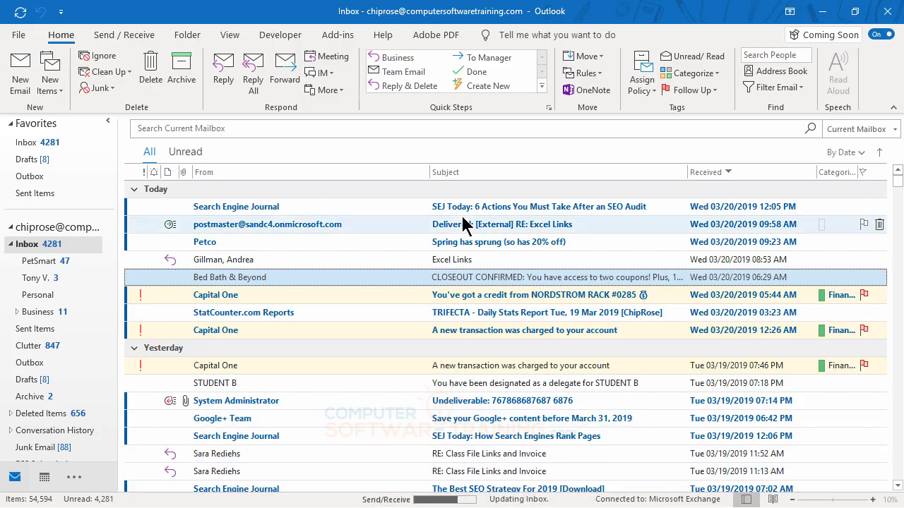
# Examine the Inbox messages for the importance marks, Finance Issues category and follow-up flags on Capital One mail.
pyautogui.scroll(-3, 508, 261)
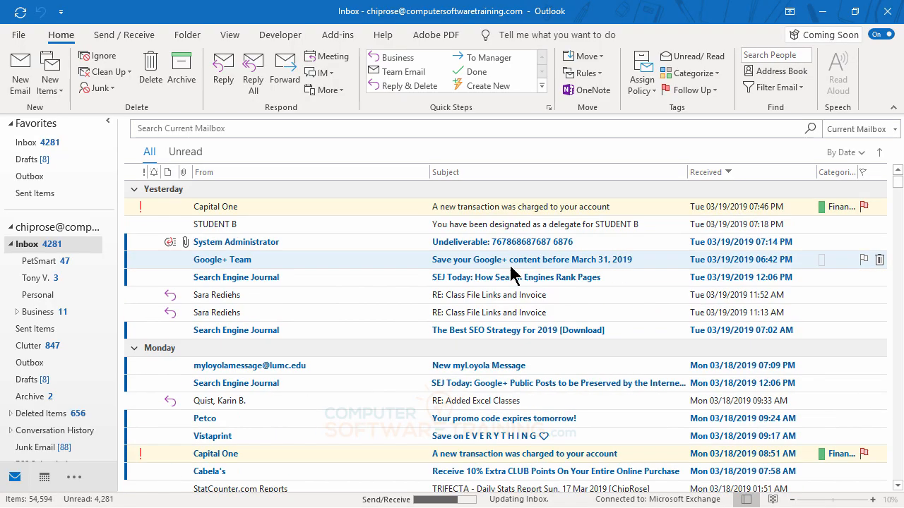
pyautogui.scroll(-13, 512, 272)
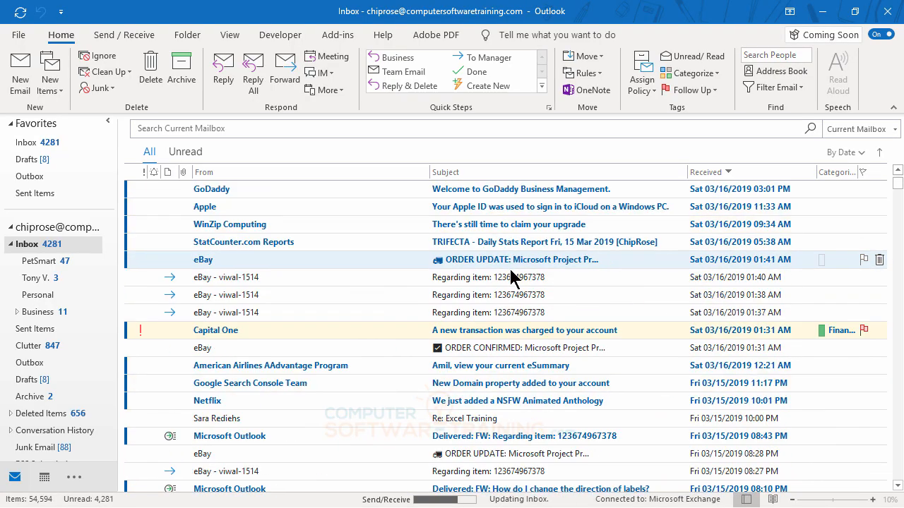
pyautogui.scroll(-6, 512, 275)
pyautogui.scroll(9, 512, 275)
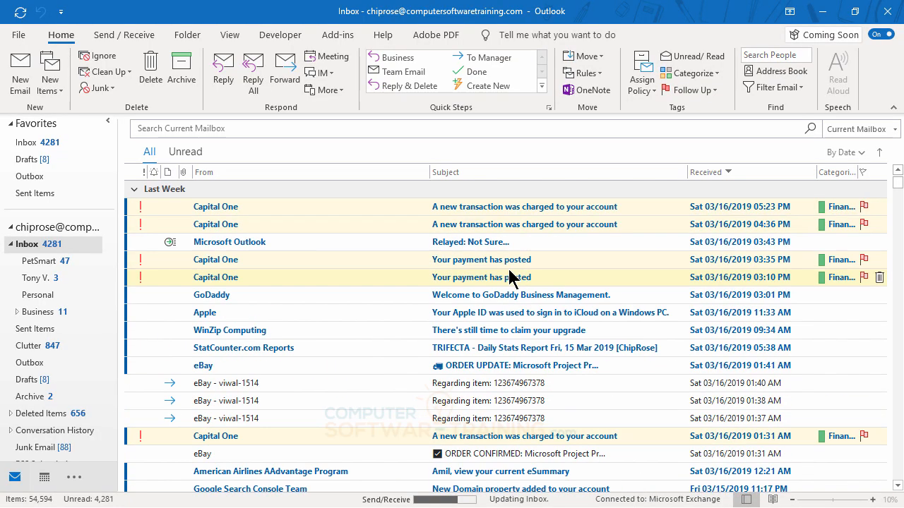
pyautogui.scroll(13, 512, 275)
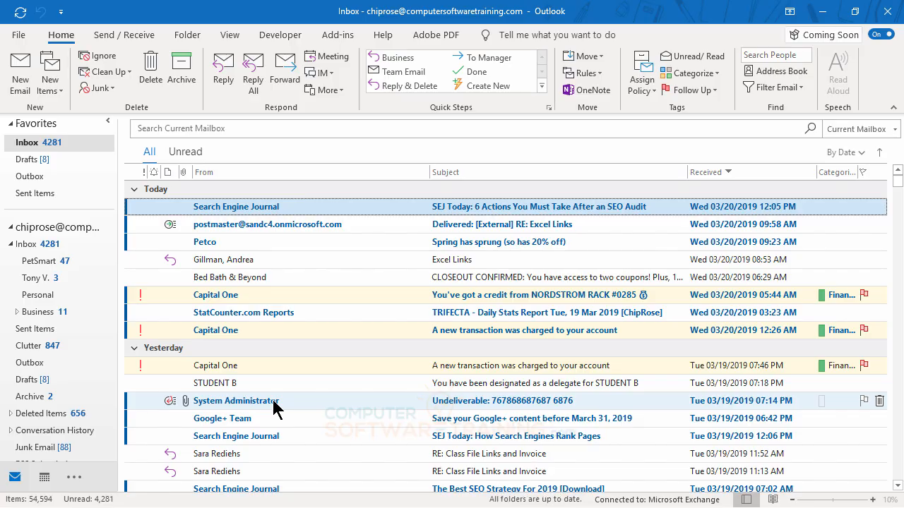
# Start a new blank rule that applies to received messages.
pyautogui.click(583, 73)
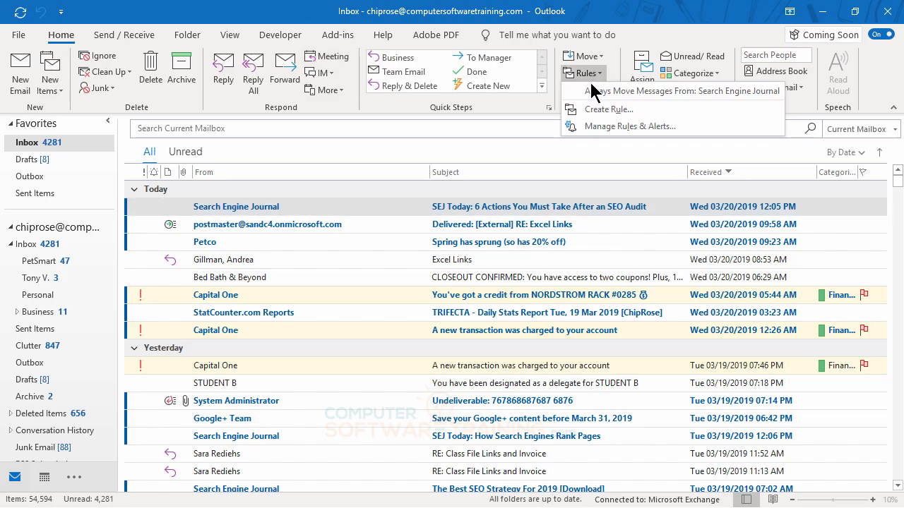
pyautogui.click(617, 126)
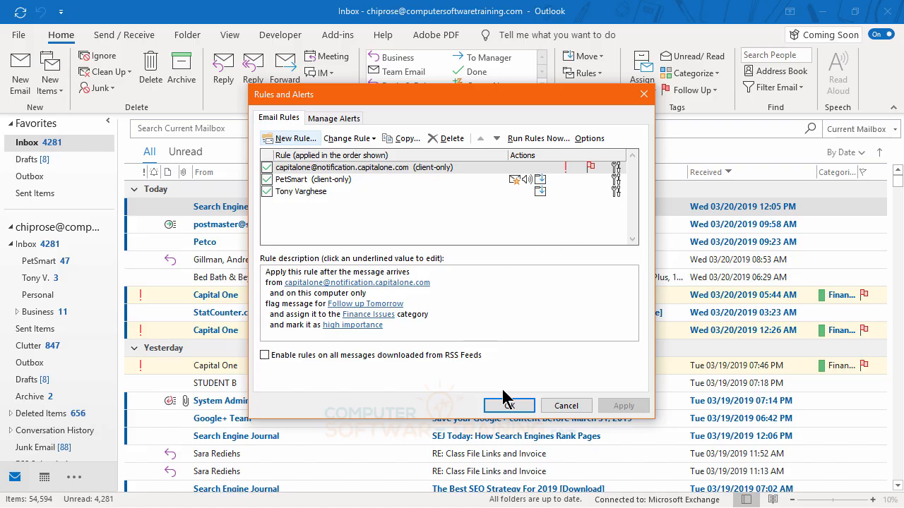
pyautogui.click(291, 140)
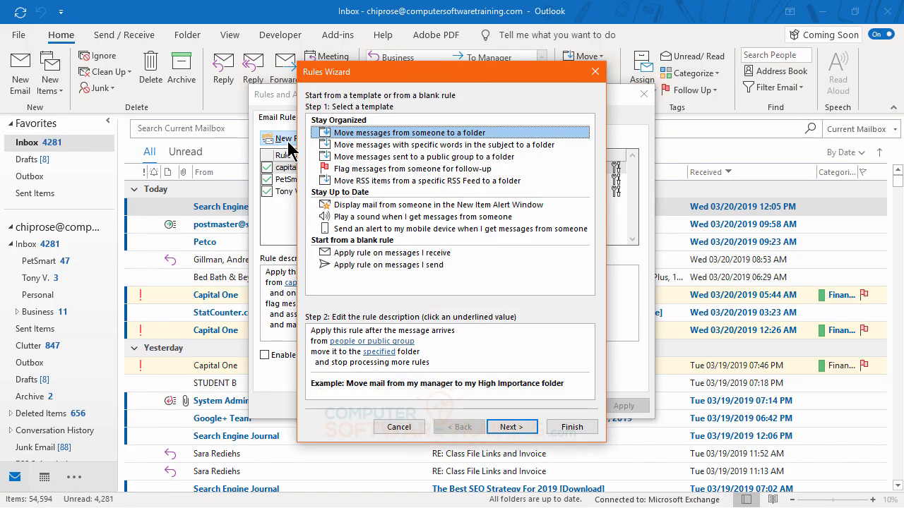
pyautogui.click(390, 254)
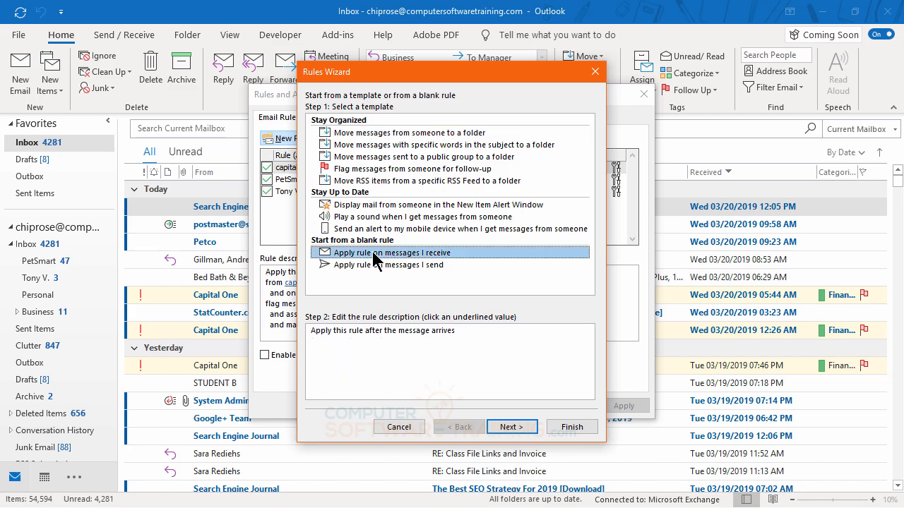
pyautogui.click(511, 428)
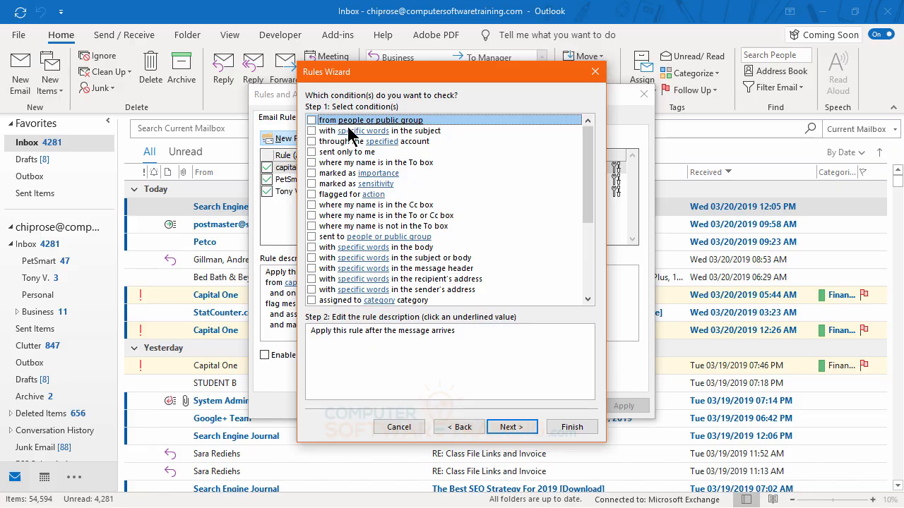
# Add a sender condition to the rule, pasting the contact's e-mail address as the From address.
pyautogui.click(312, 122)
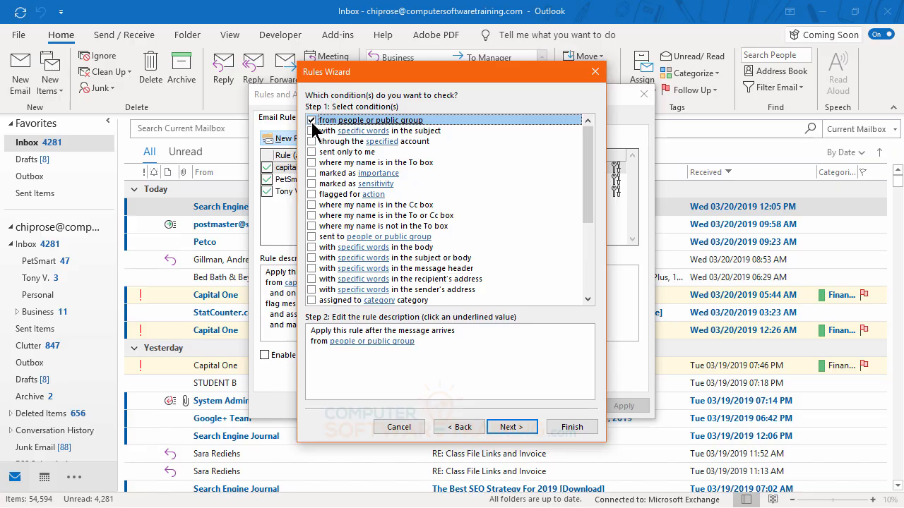
pyautogui.click(364, 344)
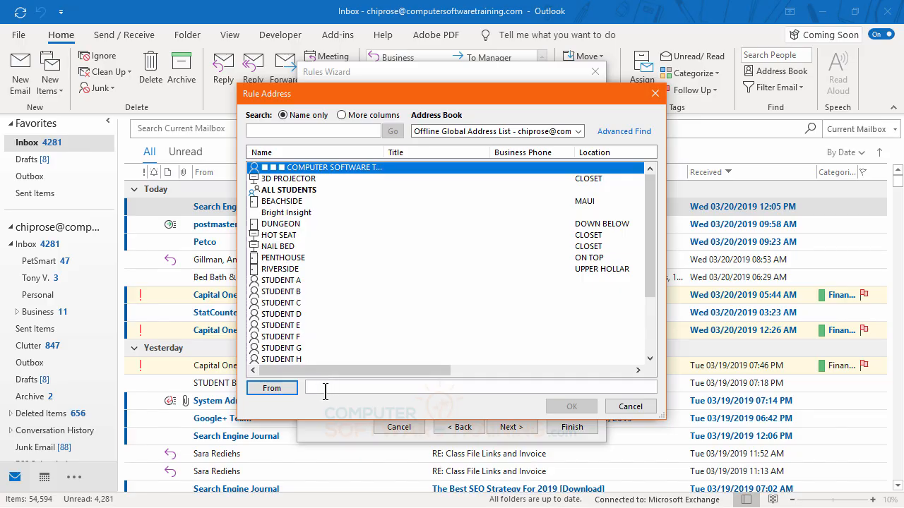
pyautogui.rightClick(325, 390)
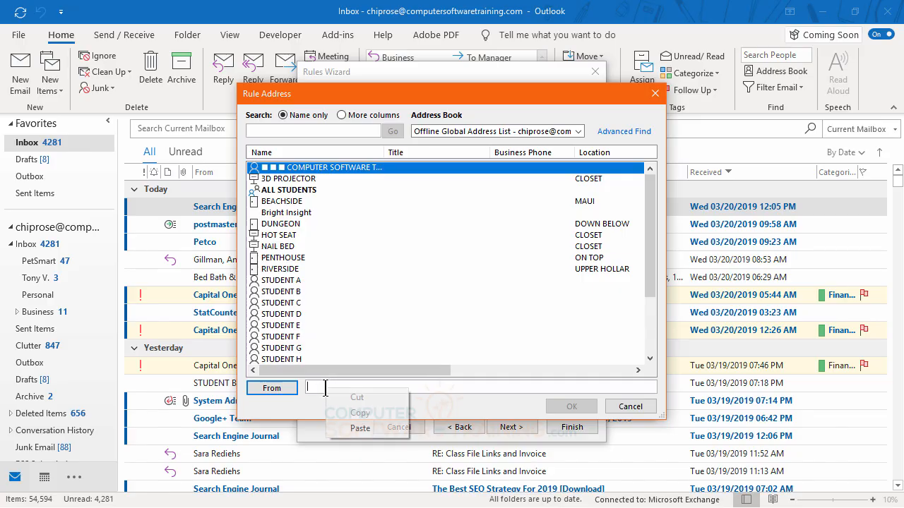
pyautogui.click(368, 428)
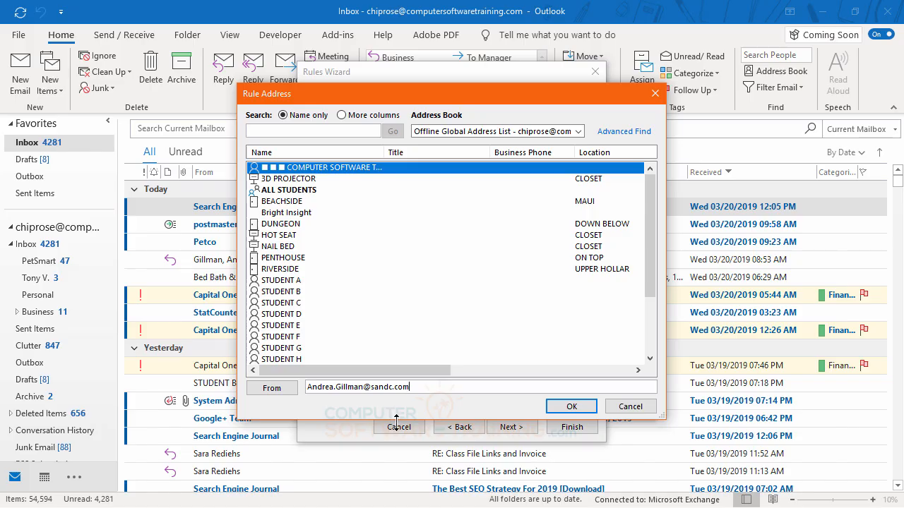
pyautogui.click(572, 408)
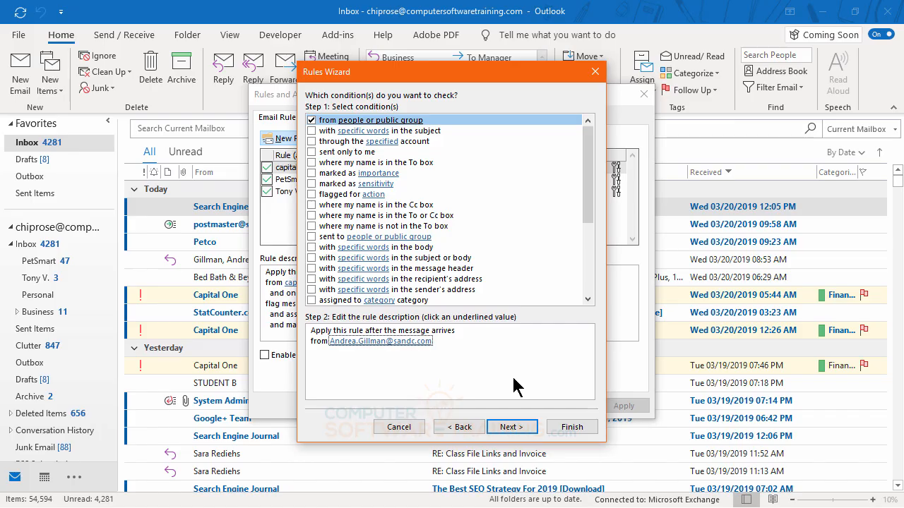
# Add an action that forwards the messages to STUDENT B from the address book.
pyautogui.click(520, 435)
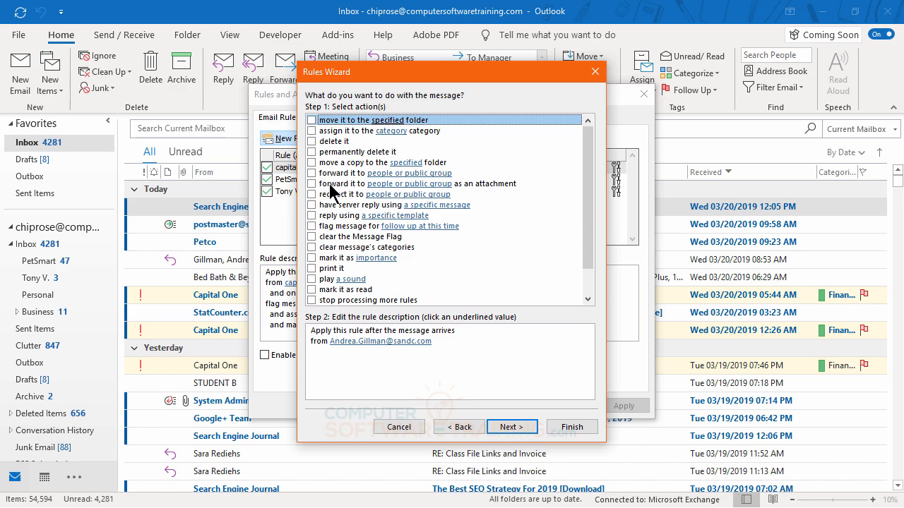
pyautogui.click(312, 173)
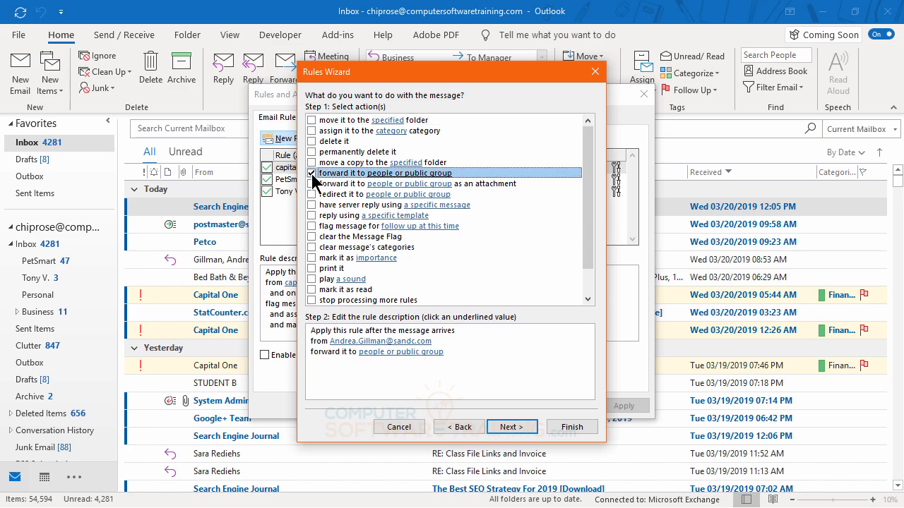
pyautogui.click(386, 356)
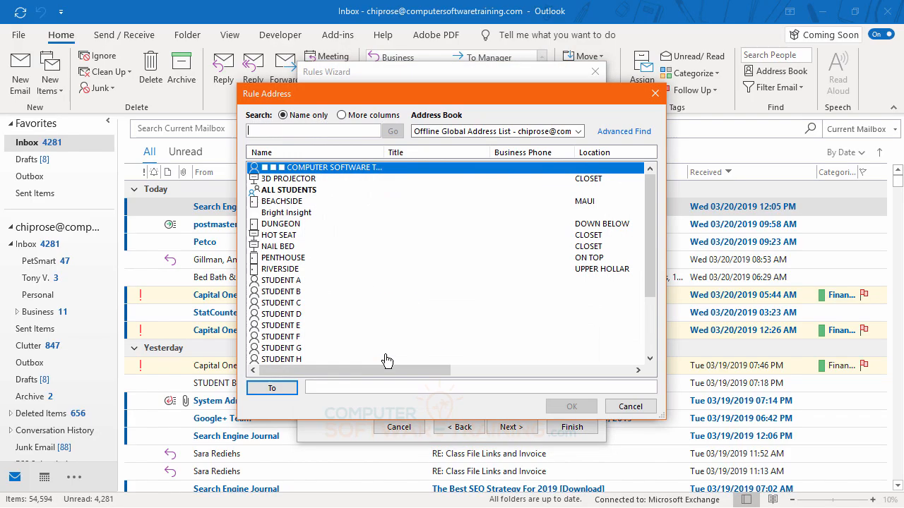
pyautogui.click(274, 292)
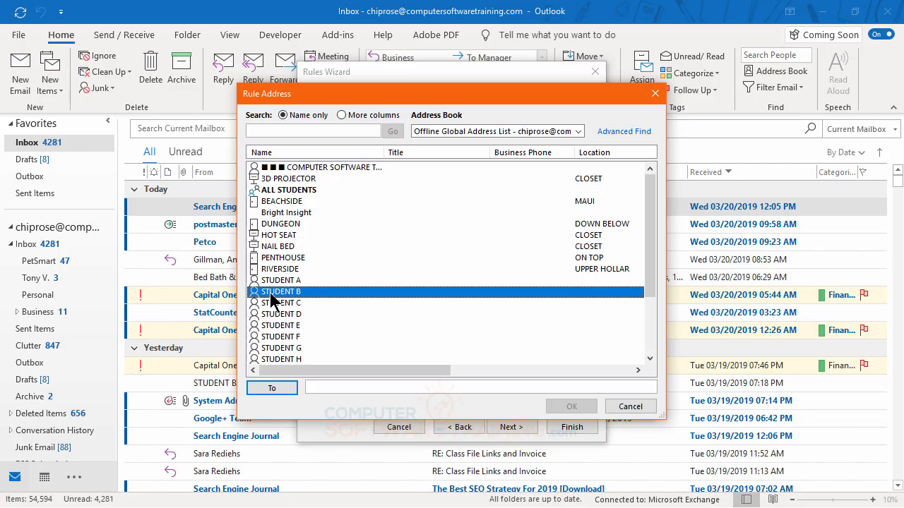
pyautogui.doubleClick(274, 293)
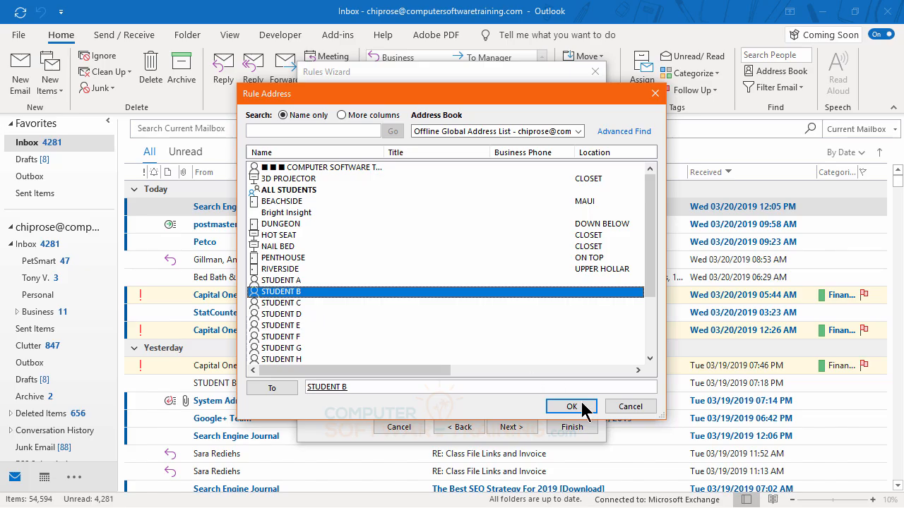
pyautogui.click(572, 409)
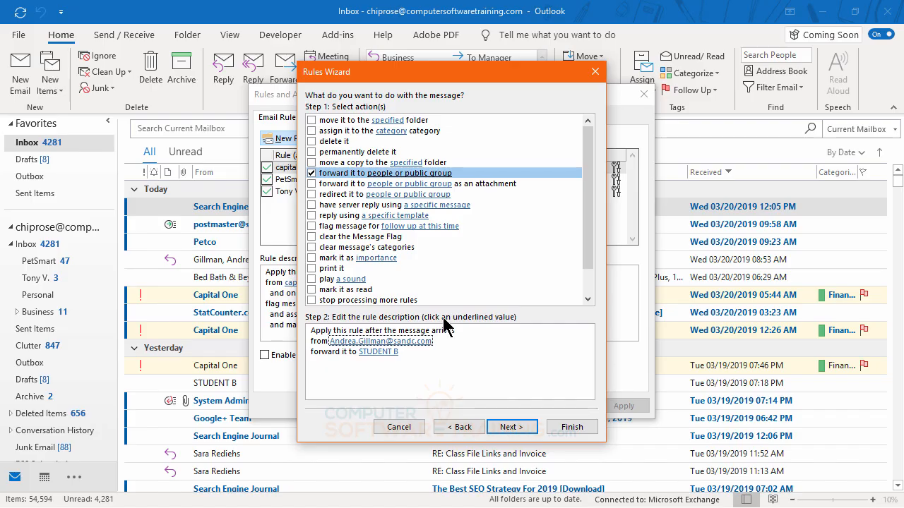
# Add an action that flags the messages with Follow up for Today.
pyautogui.click(312, 226)
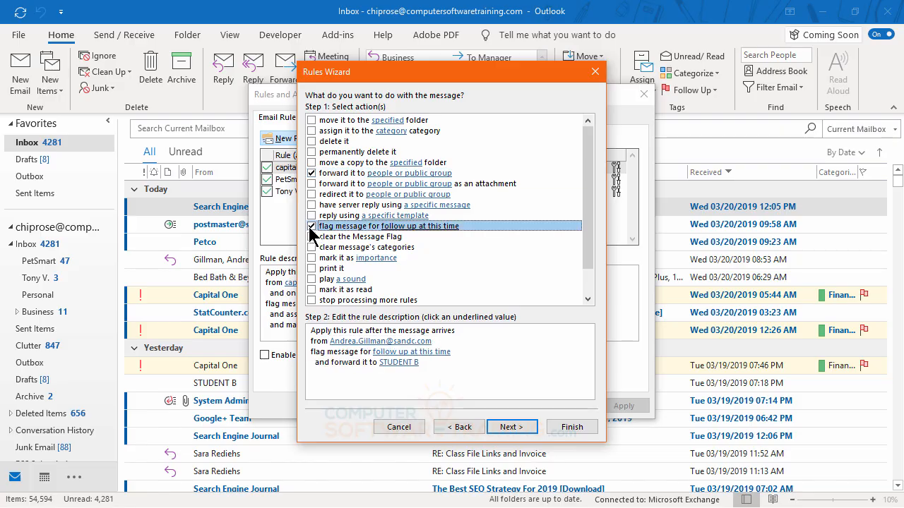
pyautogui.click(416, 352)
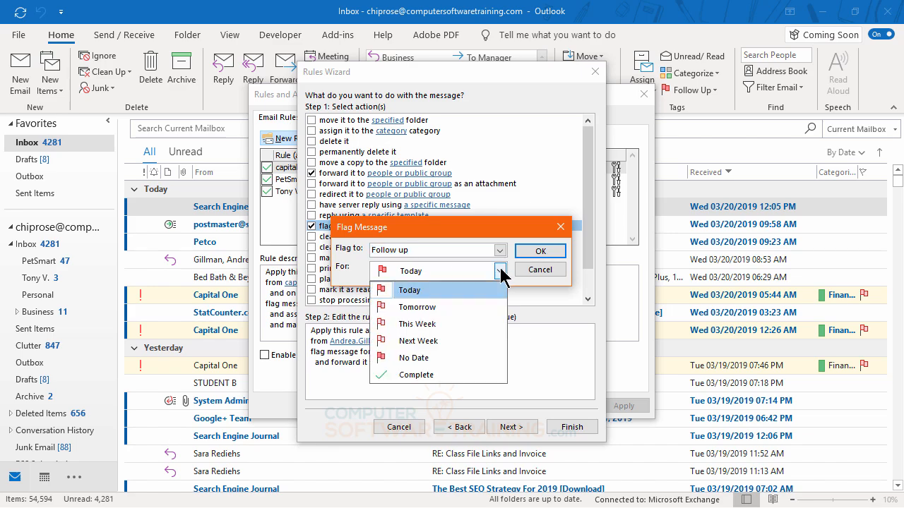
pyautogui.click(501, 272)
pyautogui.click(417, 292)
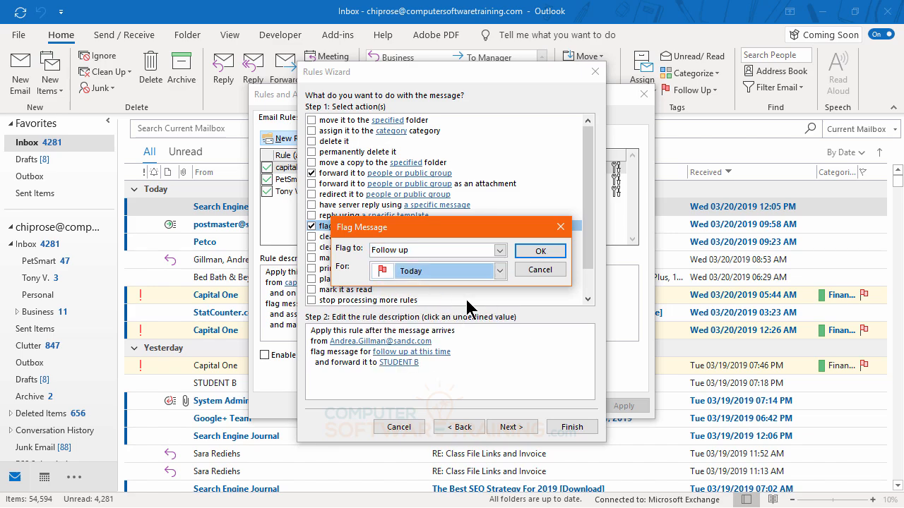
pyautogui.click(541, 256)
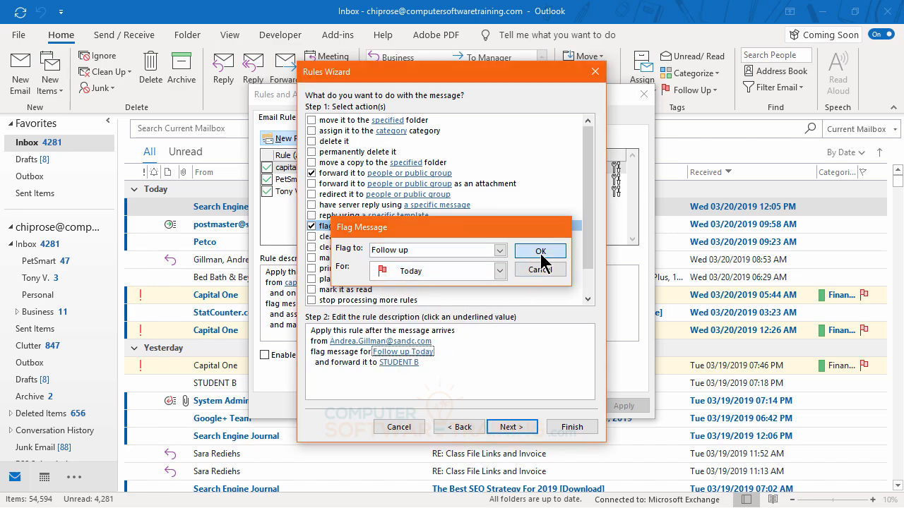
# Finish the forwarding rule without exceptions, running it on messages already in the Inbox, and apply the rule list.
pyautogui.click(509, 428)
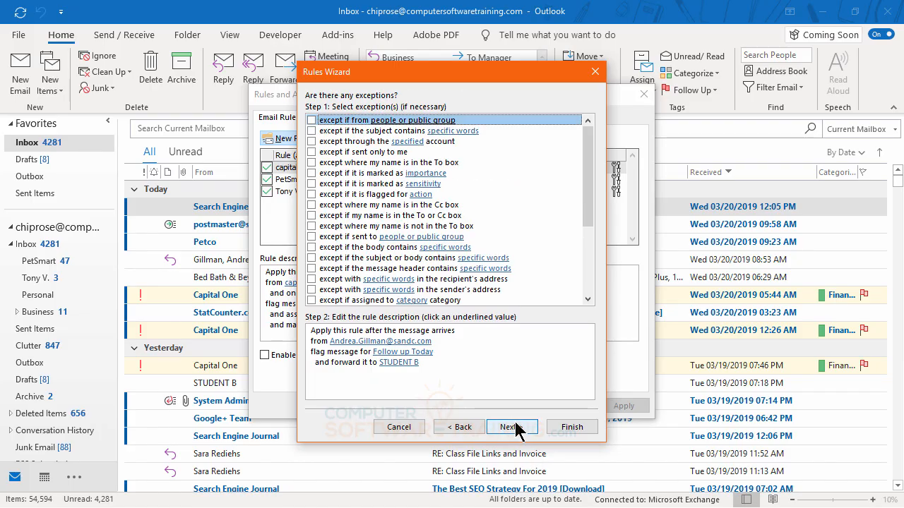
pyautogui.click(509, 427)
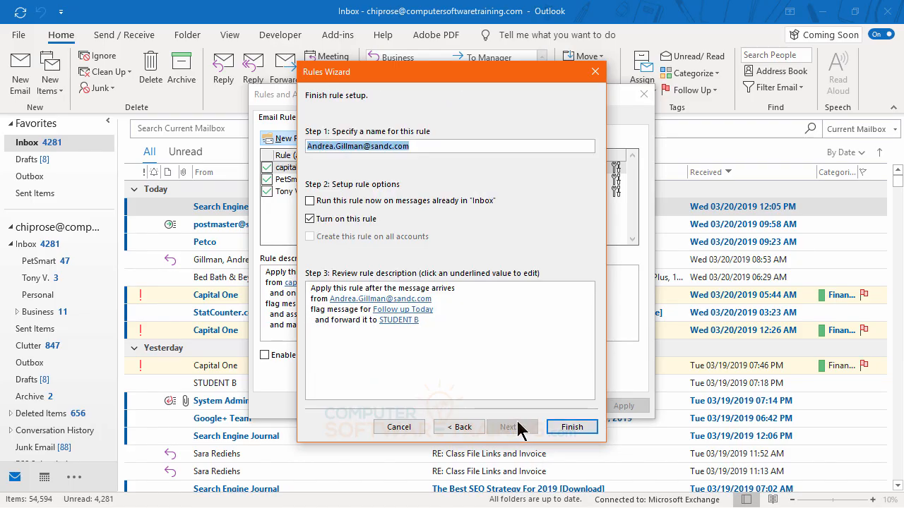
pyautogui.click(311, 201)
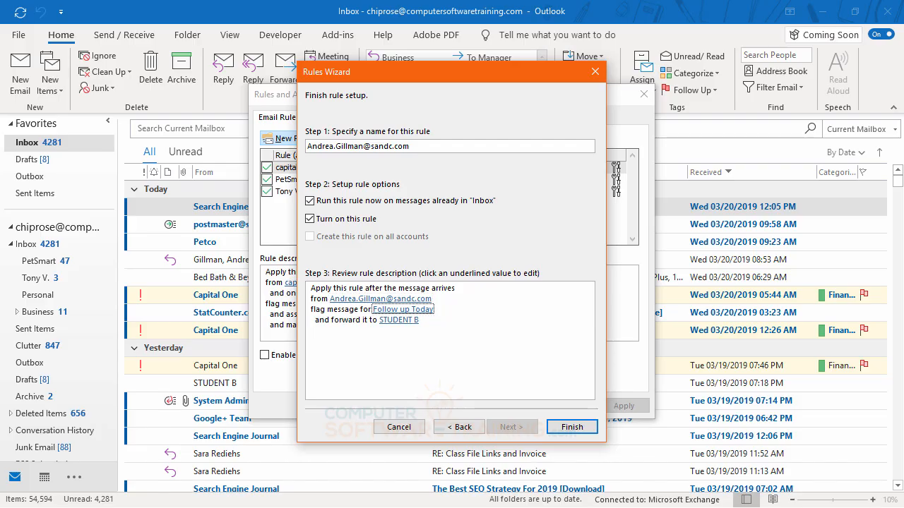
pyautogui.click(573, 428)
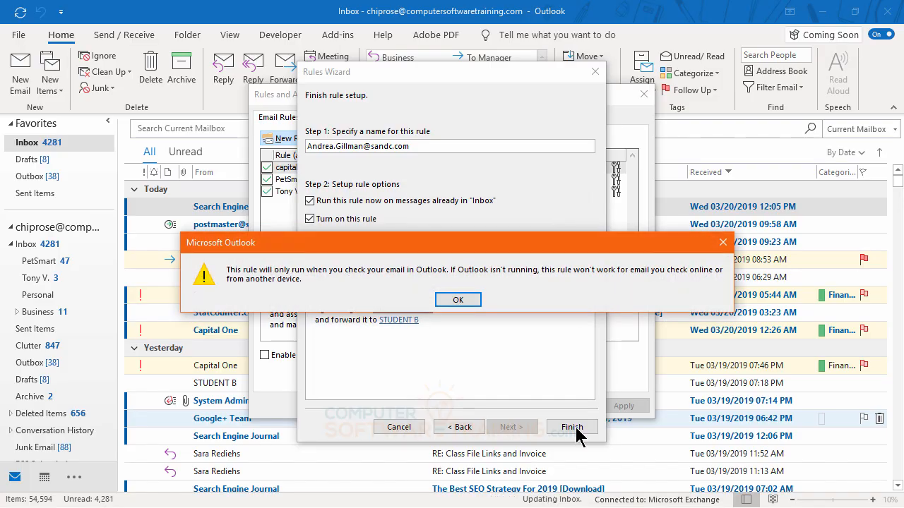
pyautogui.click(466, 299)
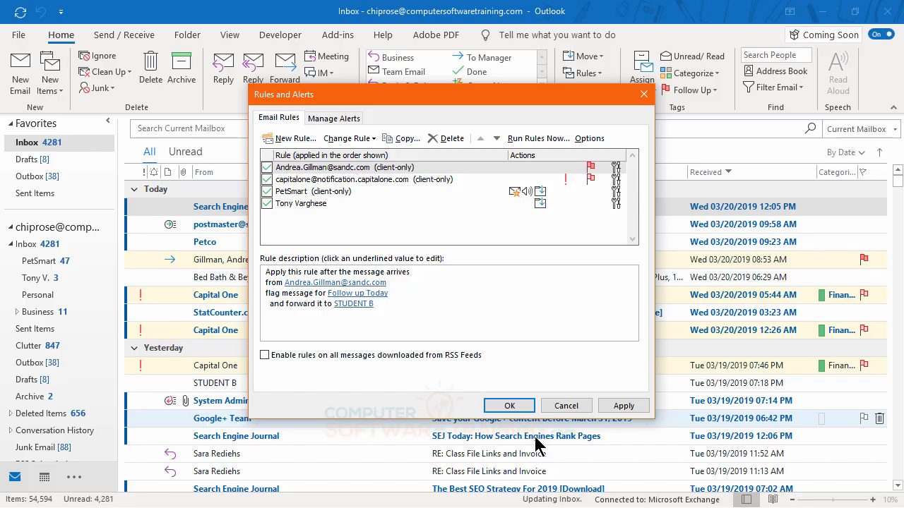
pyautogui.click(520, 411)
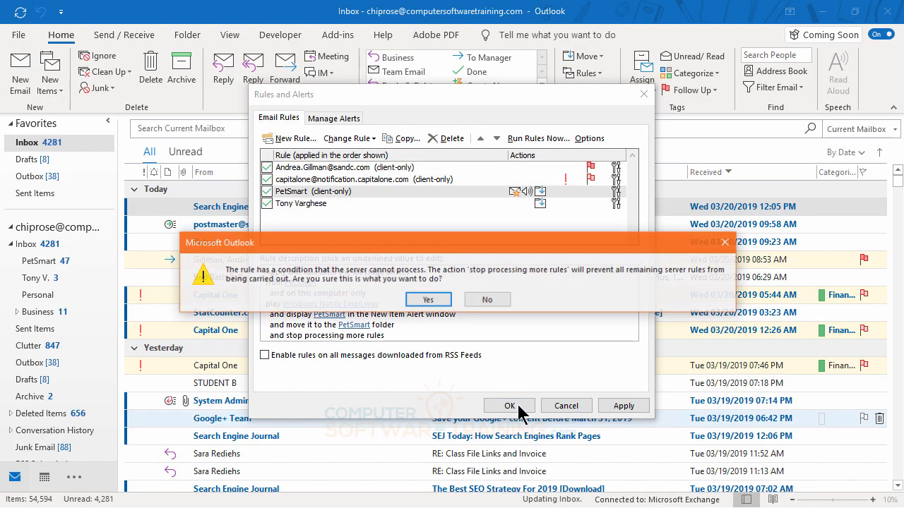
pyautogui.click(428, 301)
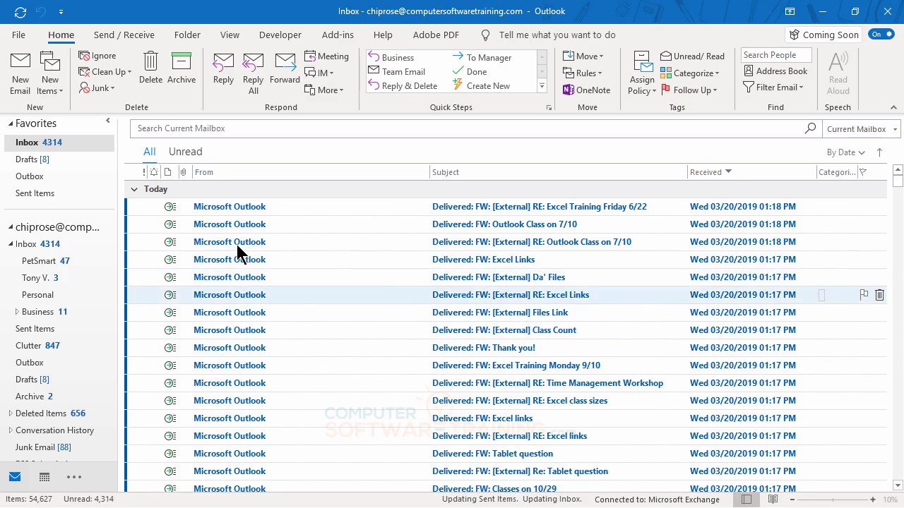
# Permanently delete the block of Microsoft Outlook delivery notifications for the forwarded messages from the Inbox.
pyautogui.click(226, 207)
pyautogui.scroll(-10, 309, 279)
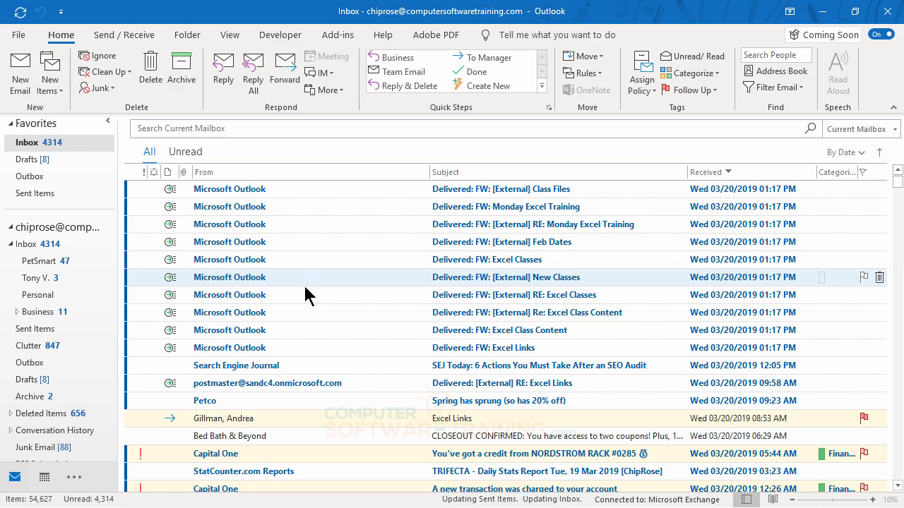
pyautogui.keyDown('shift'); pyautogui.click(264, 350); pyautogui.keyUp('shift')
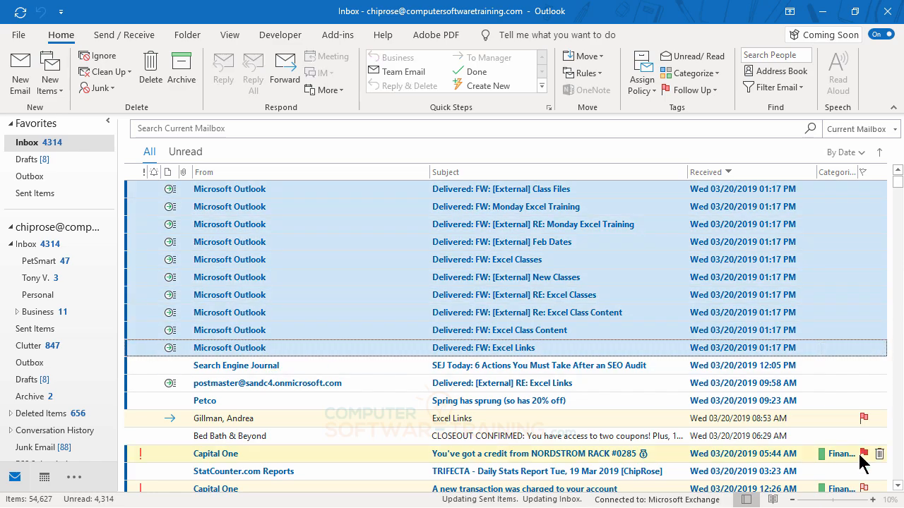
pyautogui.hotkey('shift', 'Delete')
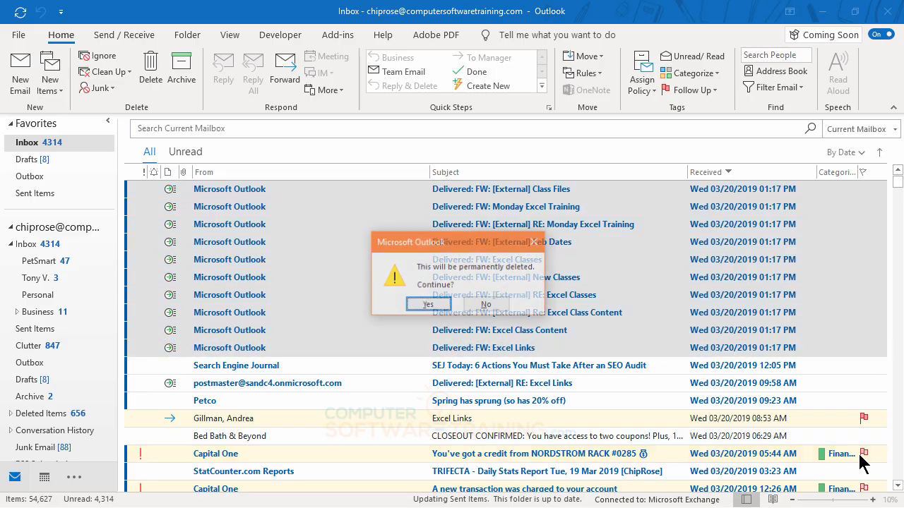
pyautogui.press('Return')
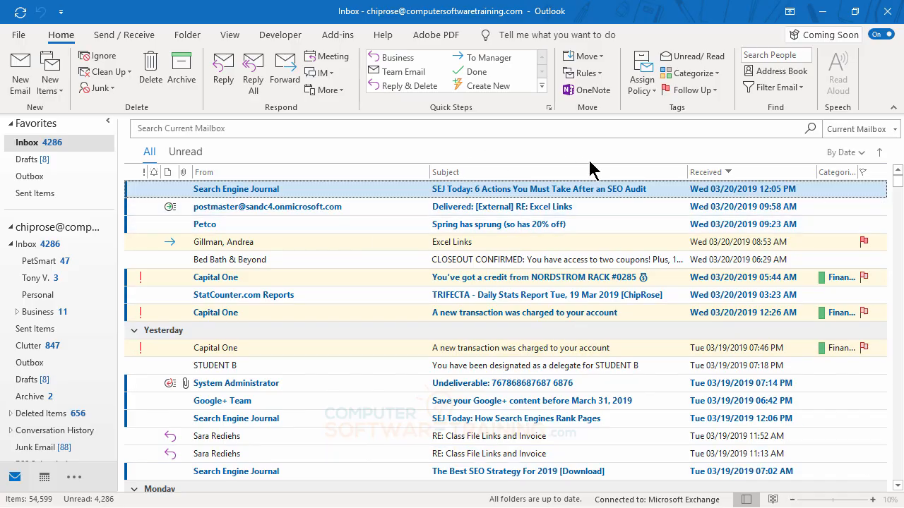
# Start a new blank rule that applies to messages I send.
pyautogui.click(600, 74)
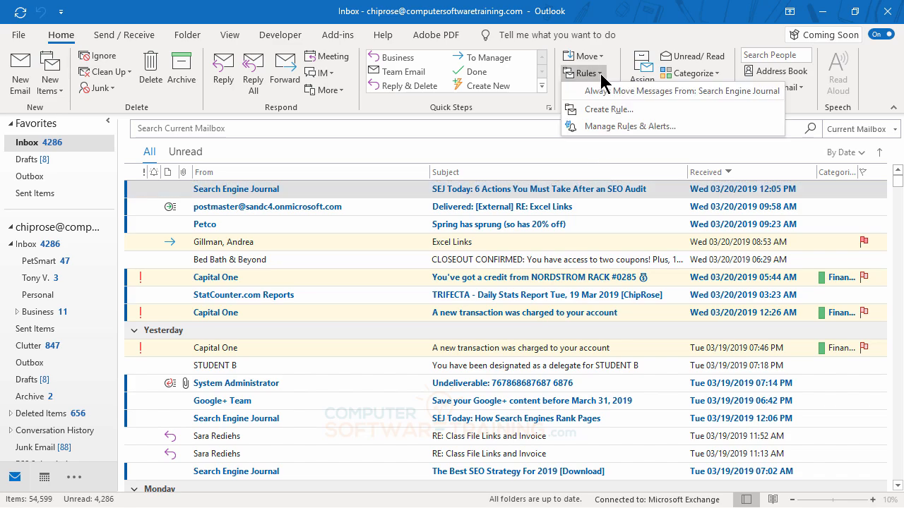
pyautogui.click(627, 128)
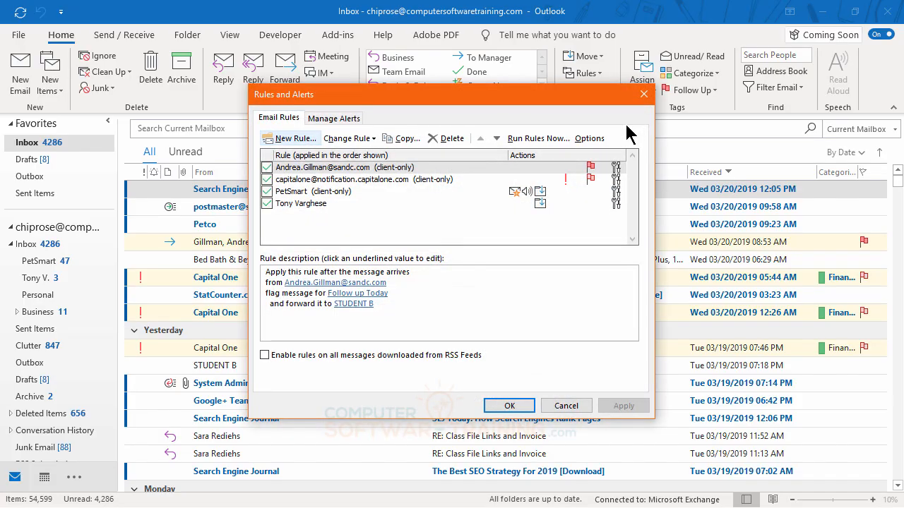
pyautogui.click(290, 139)
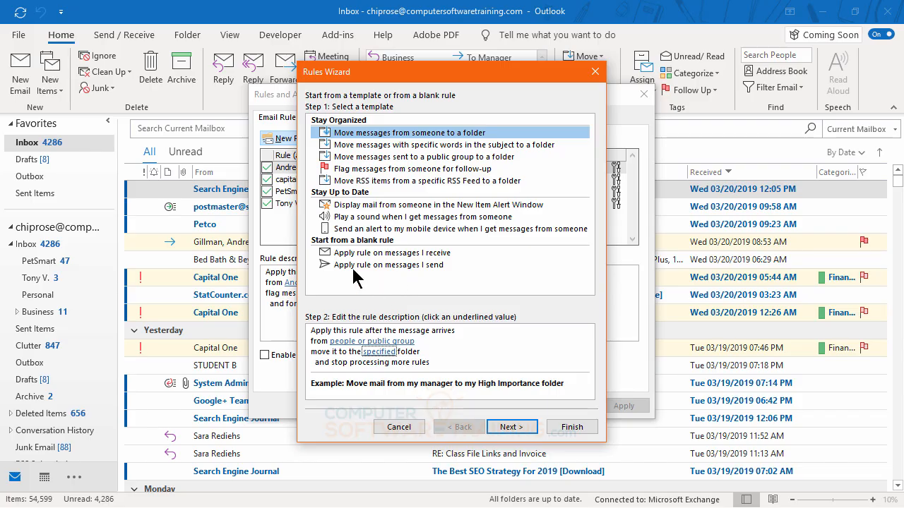
pyautogui.click(409, 266)
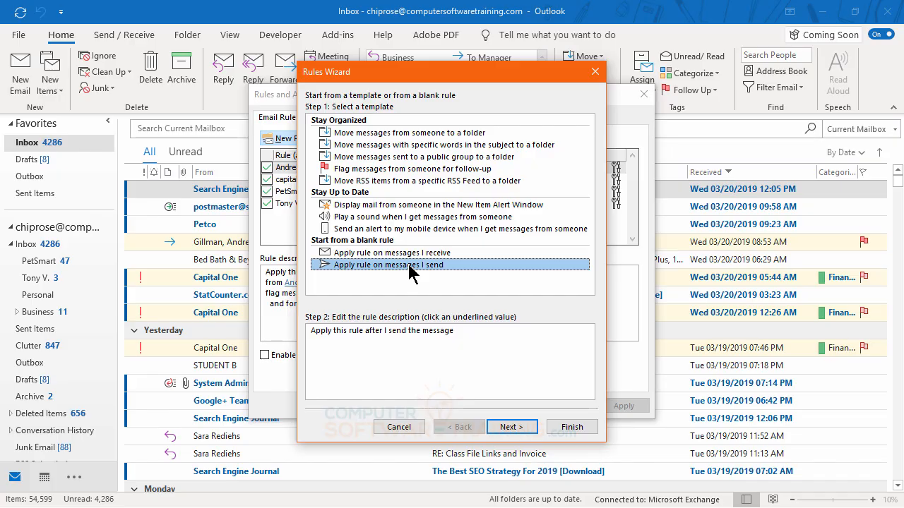
pyautogui.click(512, 427)
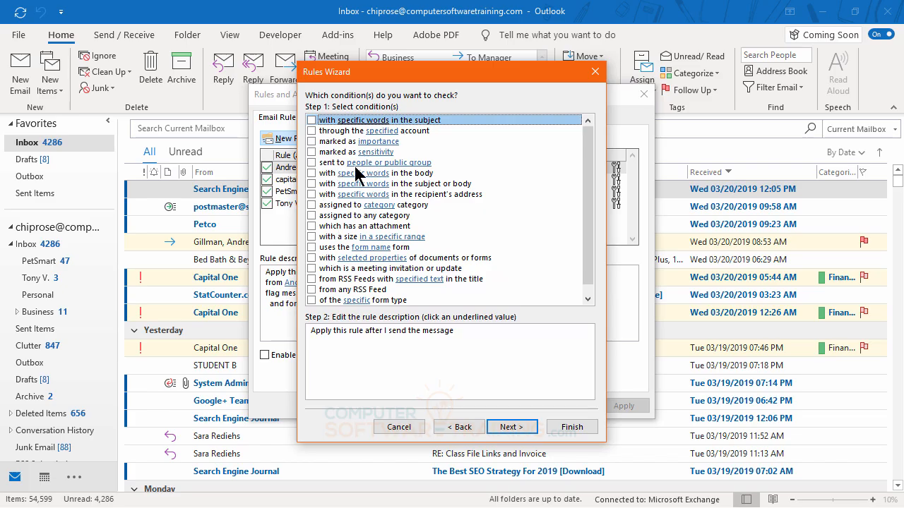
# Add a condition limiting the rule to messages sent to STUDENT A from the address book.
pyautogui.click(311, 164)
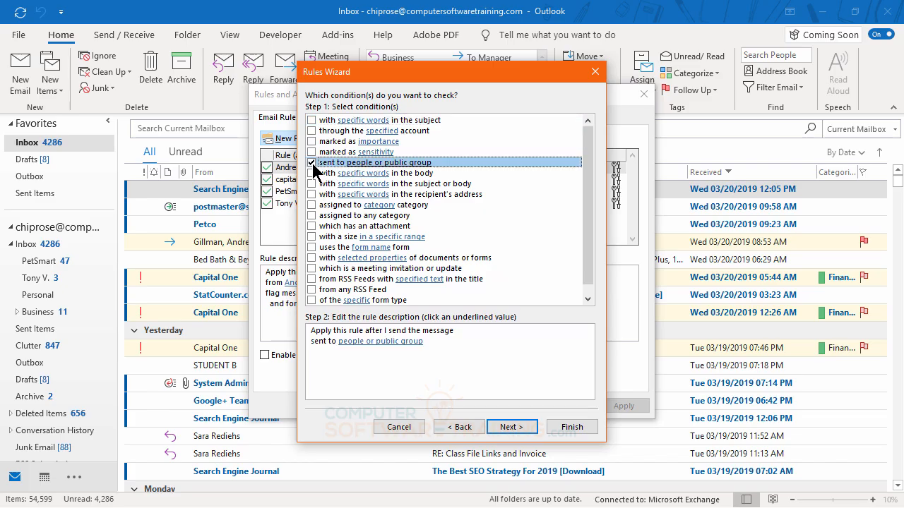
pyautogui.click(373, 342)
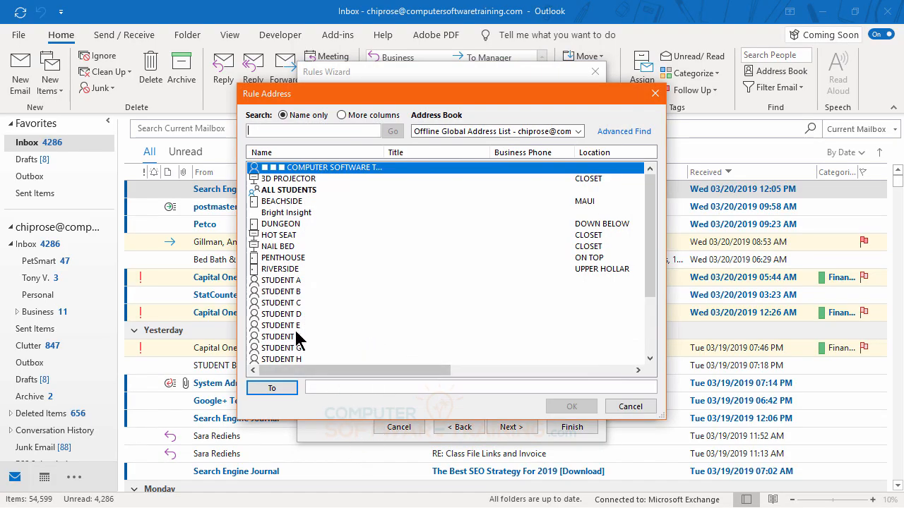
pyautogui.click(280, 281)
pyautogui.doubleClick(280, 281)
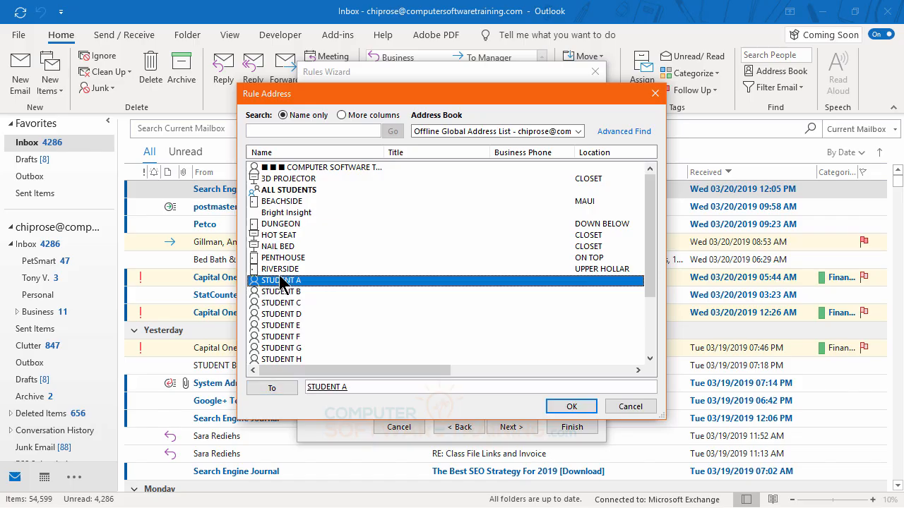
pyautogui.click(569, 406)
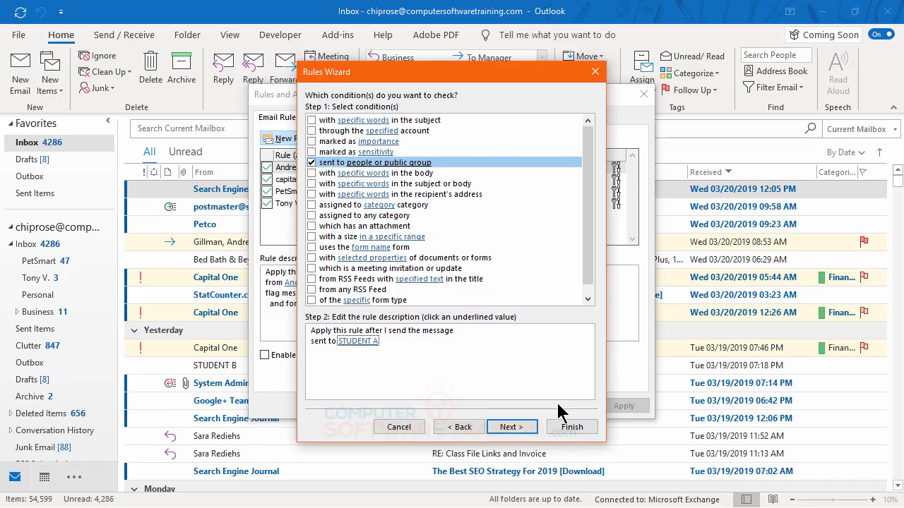
pyautogui.click(523, 431)
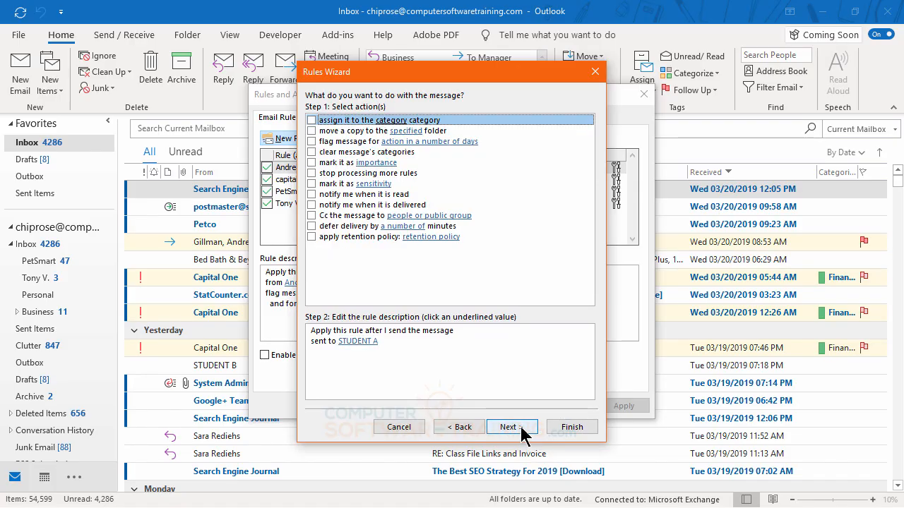
# Add an action that Cc's the message to STUDENT B from the address book.
pyautogui.click(312, 216)
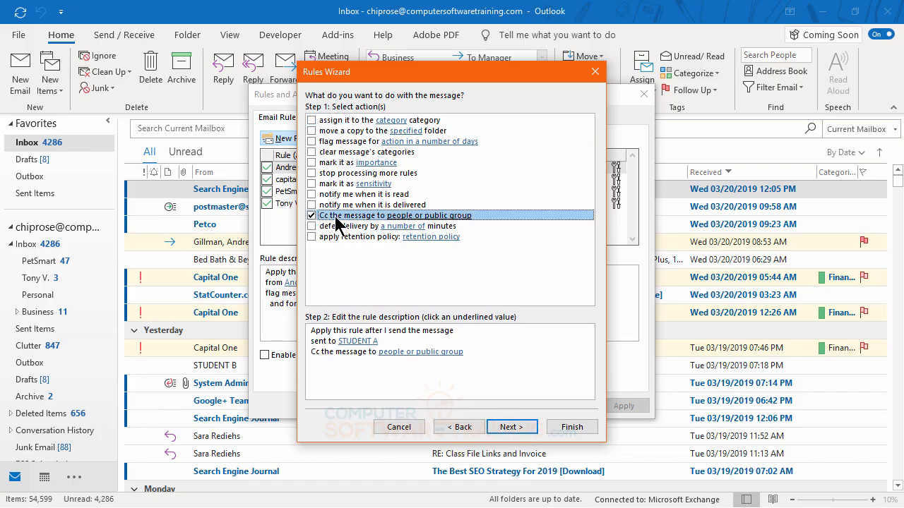
pyautogui.click(413, 352)
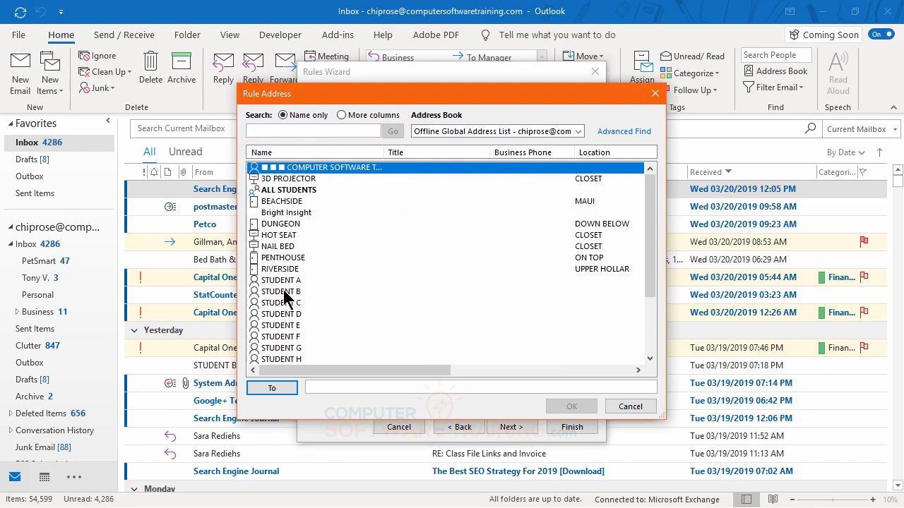
pyautogui.doubleClick(285, 292)
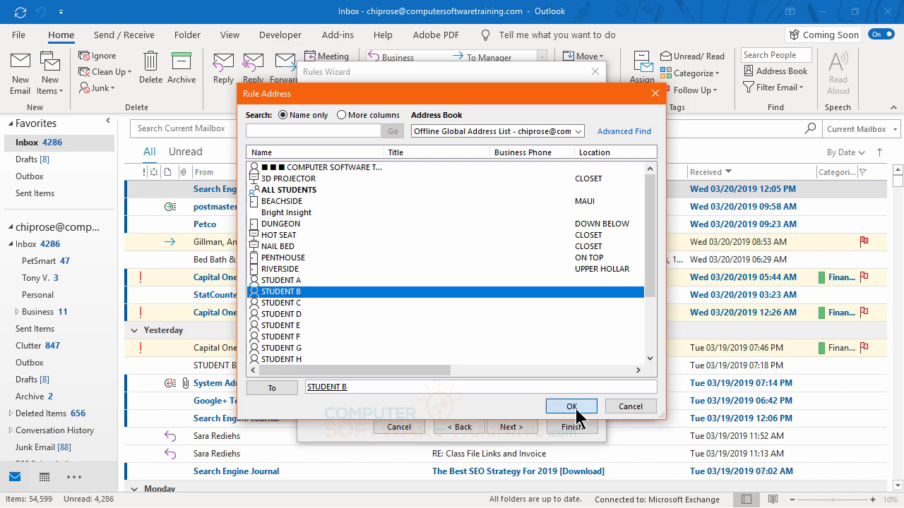
pyautogui.click(572, 407)
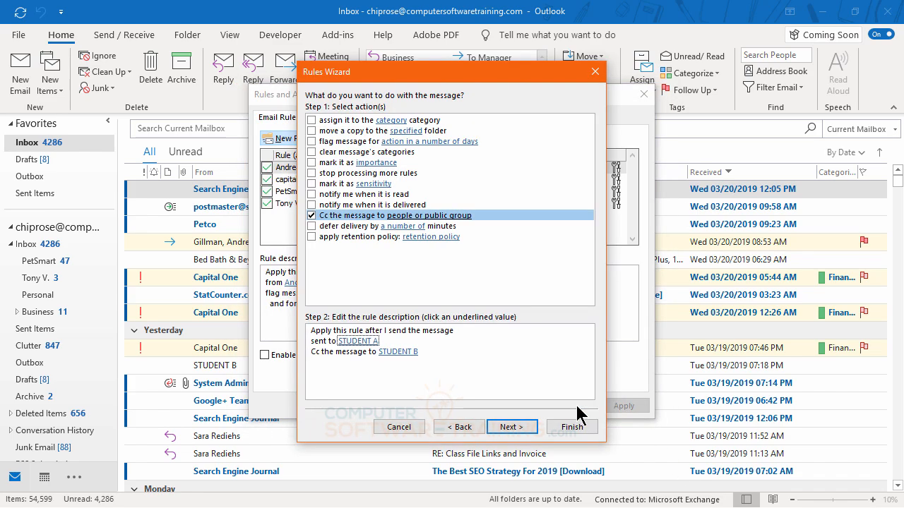
# Add an action that marks the message as High importance.
pyautogui.click(311, 162)
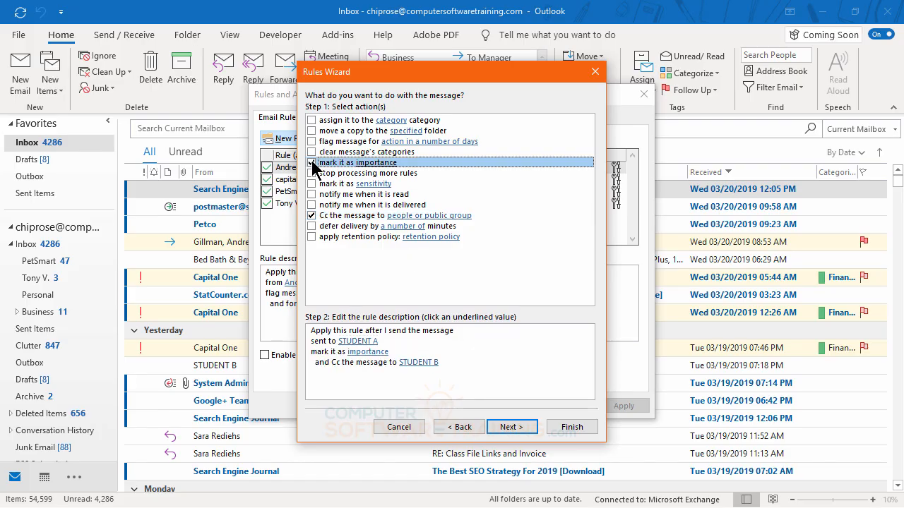
pyautogui.click(379, 353)
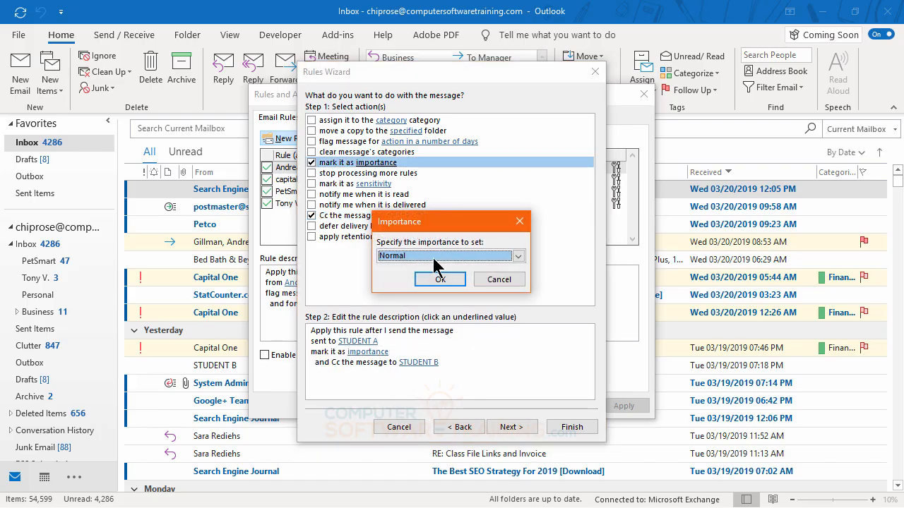
pyautogui.click(518, 256)
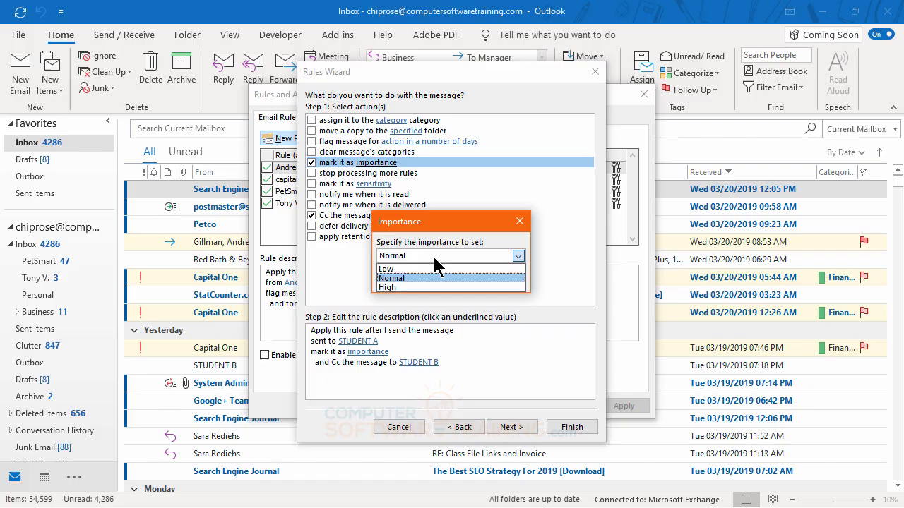
pyautogui.click(387, 287)
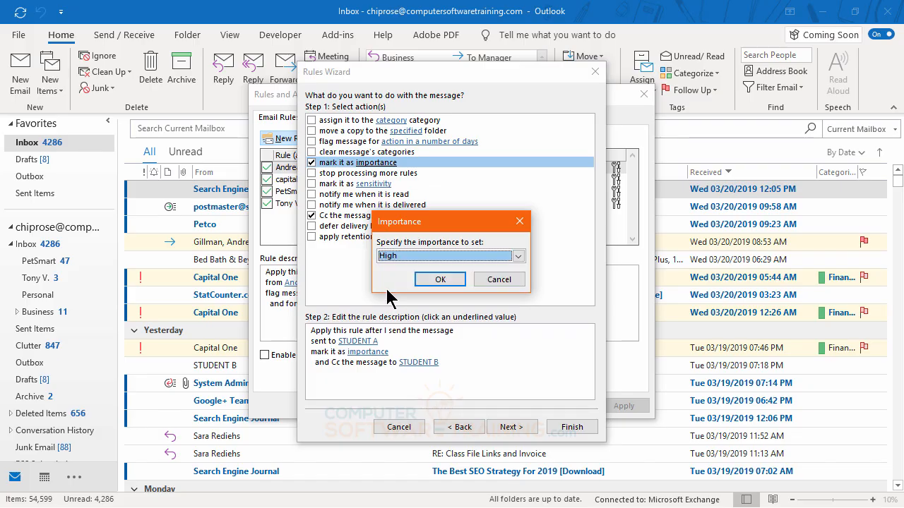
pyautogui.click(440, 279)
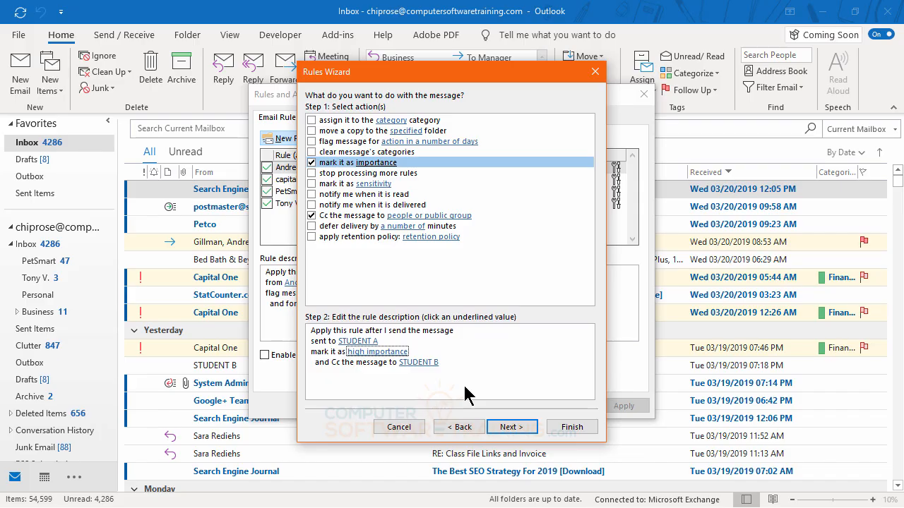
# Finish the STUDENT A rule without exceptions, turned on and set to run on messages already in the Inbox.
pyautogui.click(520, 431)
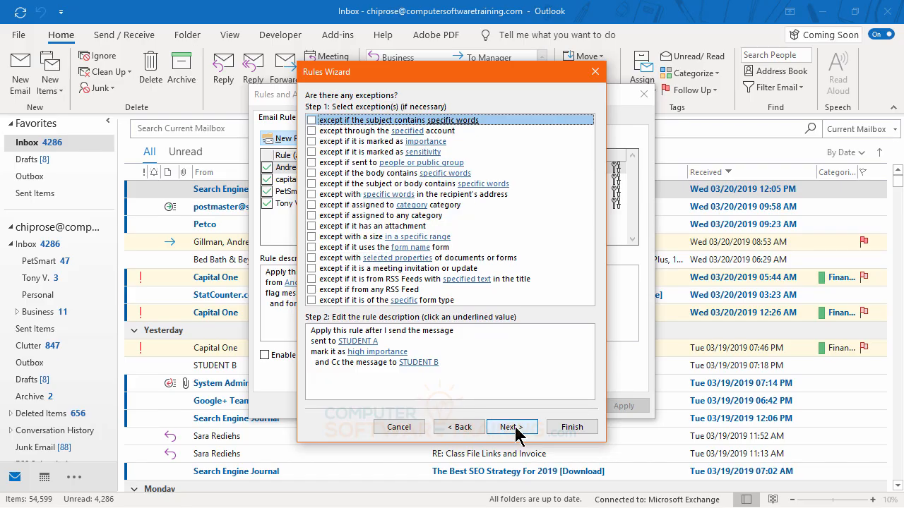
pyautogui.click(516, 428)
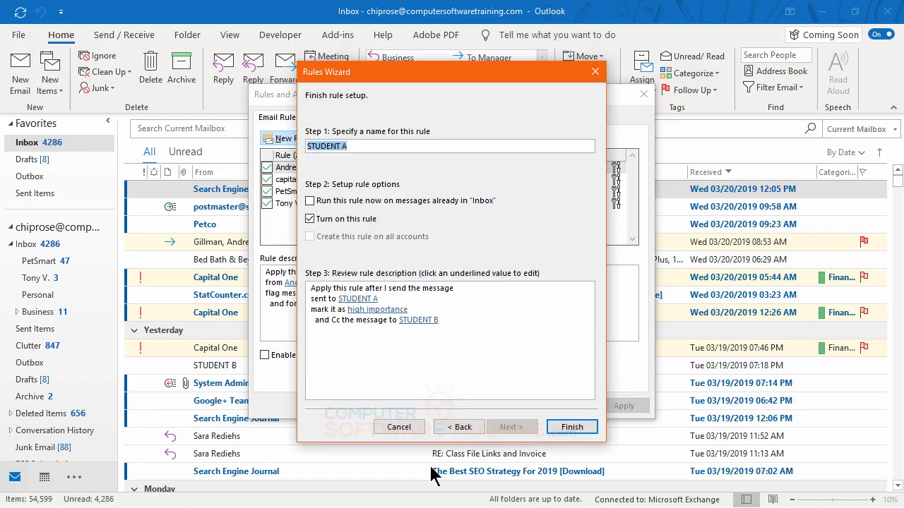
pyautogui.click(309, 201)
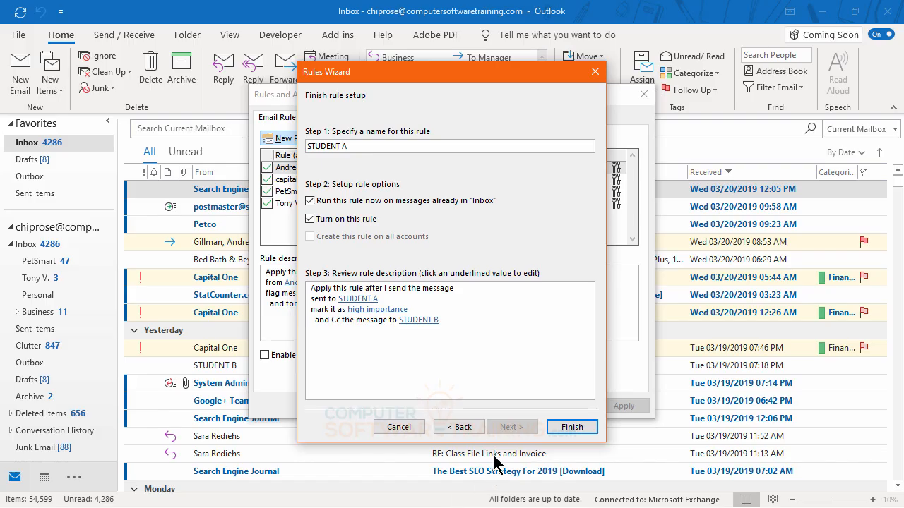
pyautogui.click(573, 428)
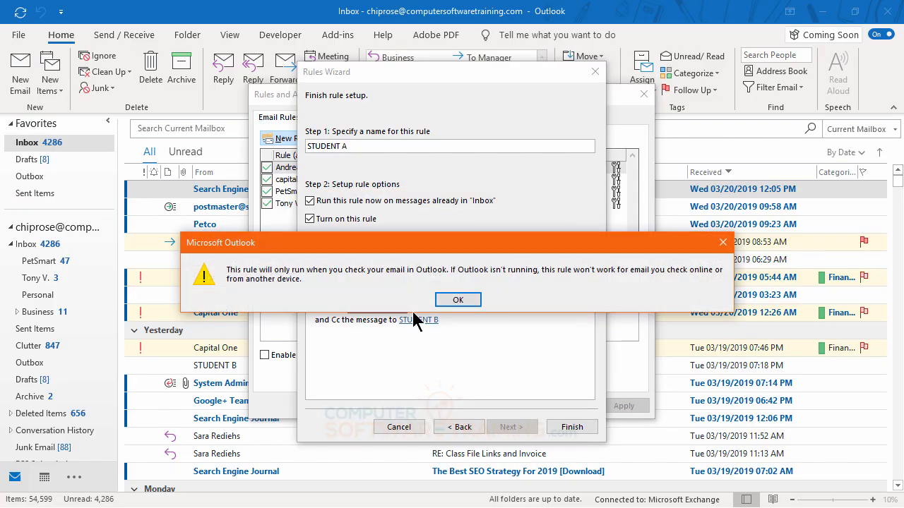
pyautogui.click(458, 299)
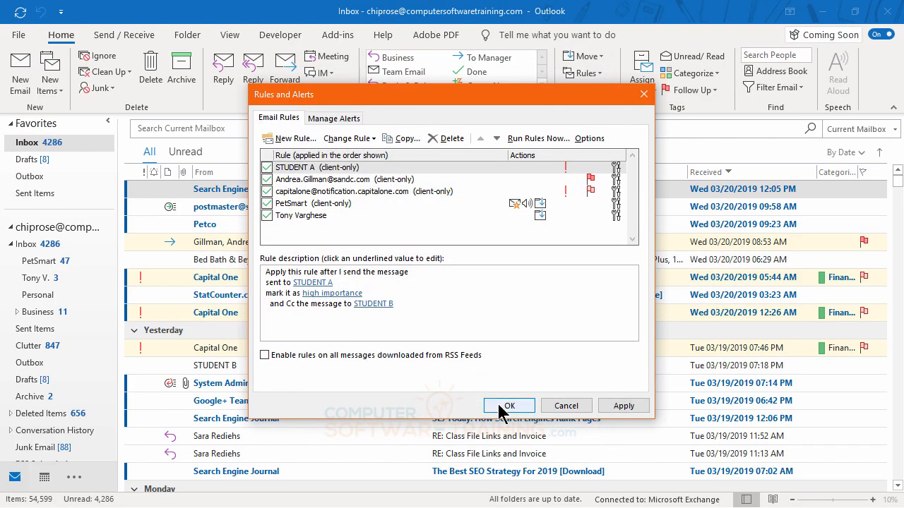
# Save the rule changes and address a new email to STUDENT A from the address book.
pyautogui.click(503, 406)
pyautogui.click(428, 300)
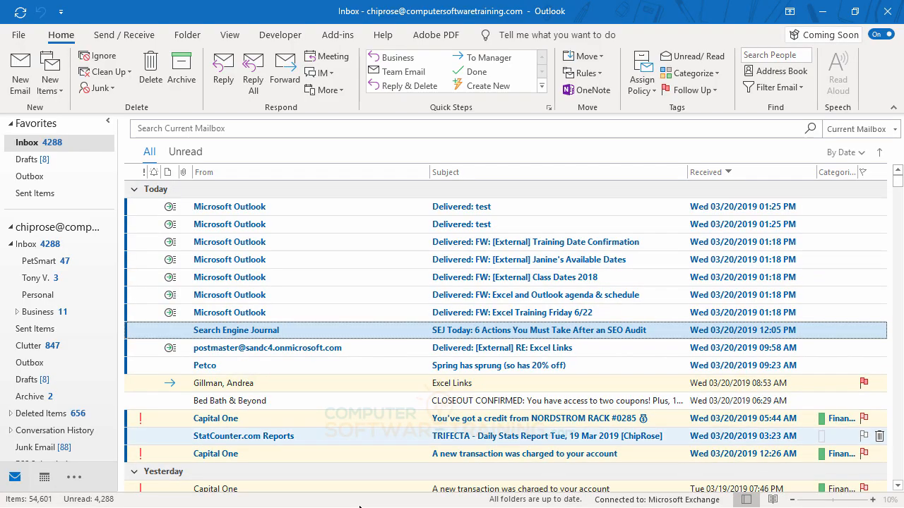
pyautogui.click(24, 70)
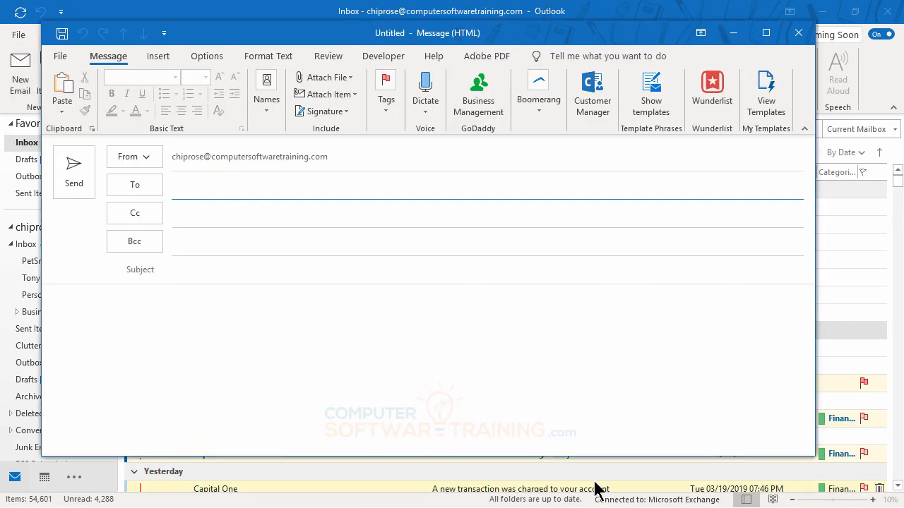
pyautogui.click(143, 185)
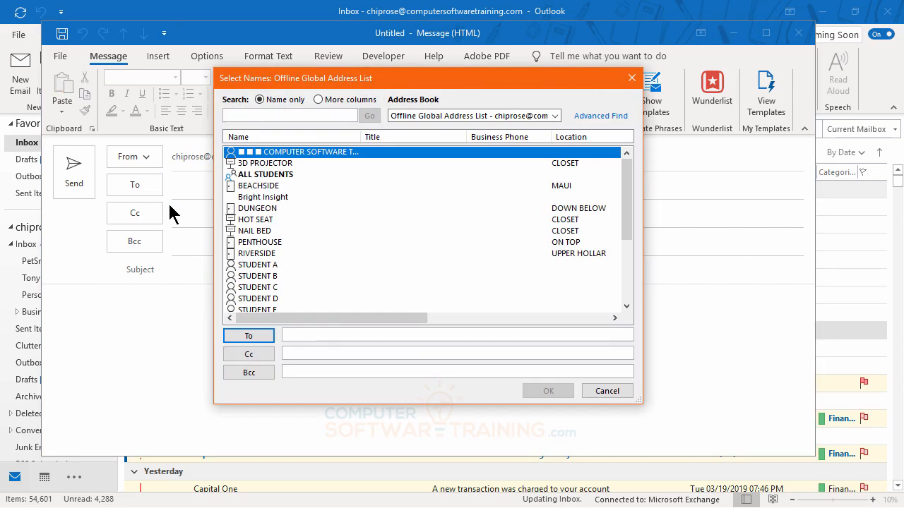
pyautogui.doubleClick(254, 269)
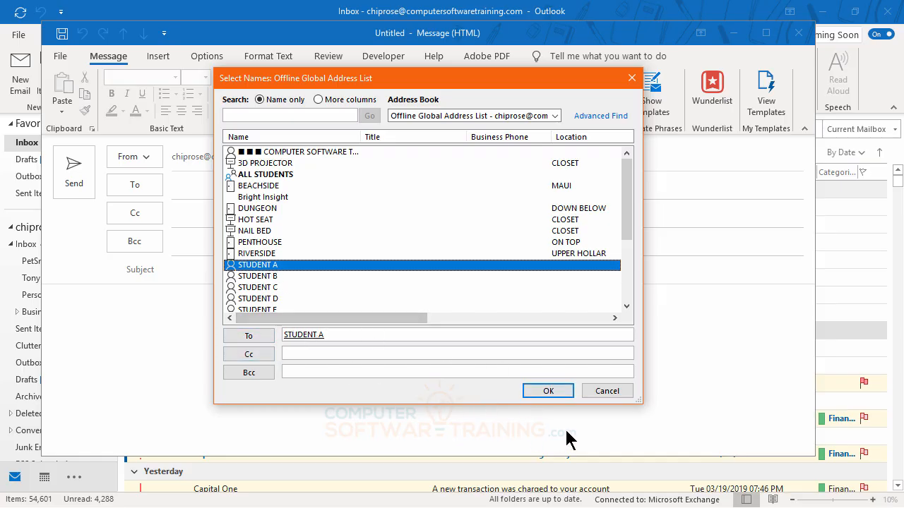
pyautogui.click(548, 392)
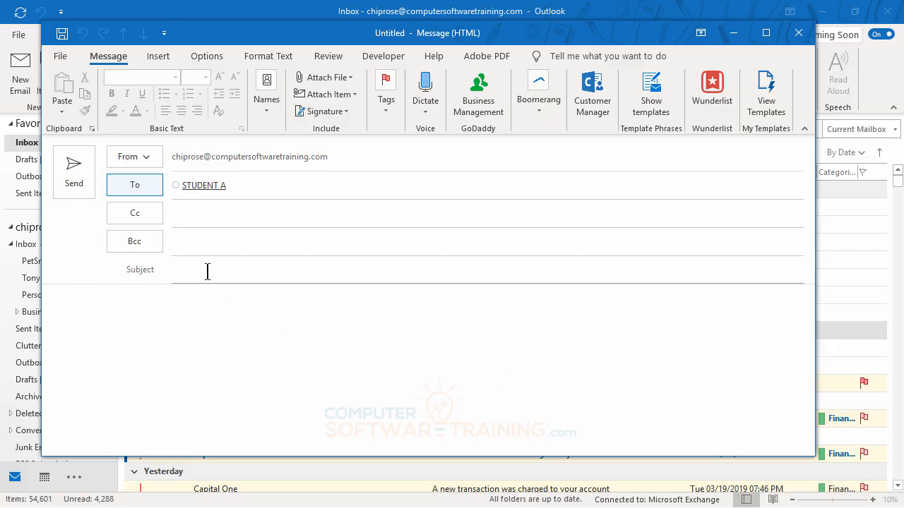
# Give the message the subject "Test B" and the body "Peortpetpo erpo ierpo tiepr", and send it.
pyautogui.click(208, 272)
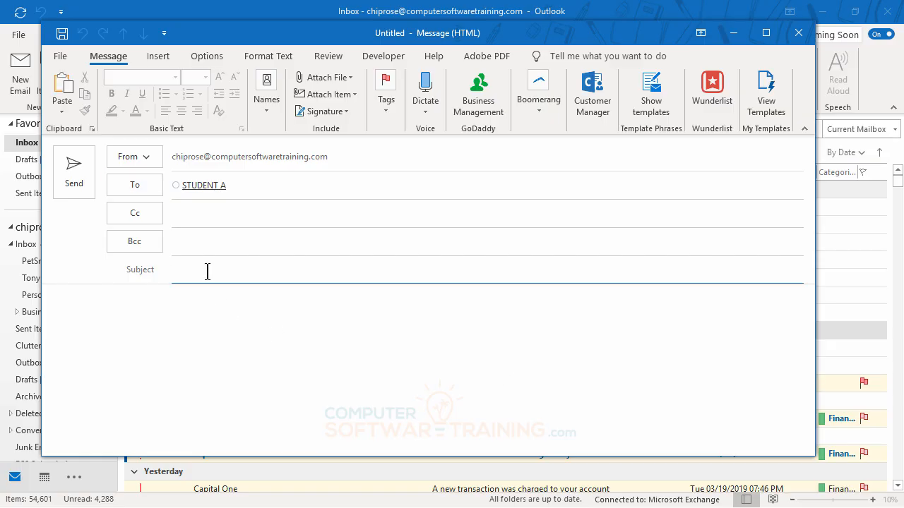
pyautogui.write('Test B')
pyautogui.click(118, 308)
pyautogui.write('peortpetpo erpo ierpo tiepr')
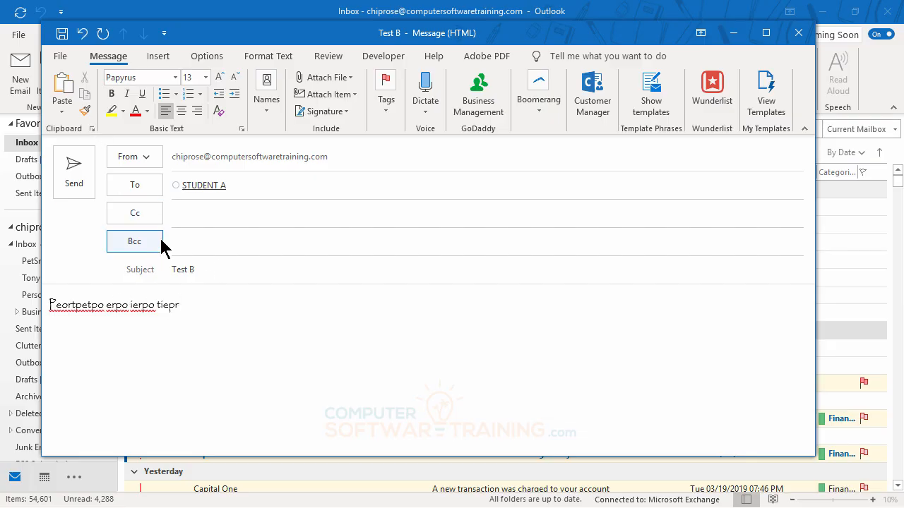
pyautogui.click(74, 173)
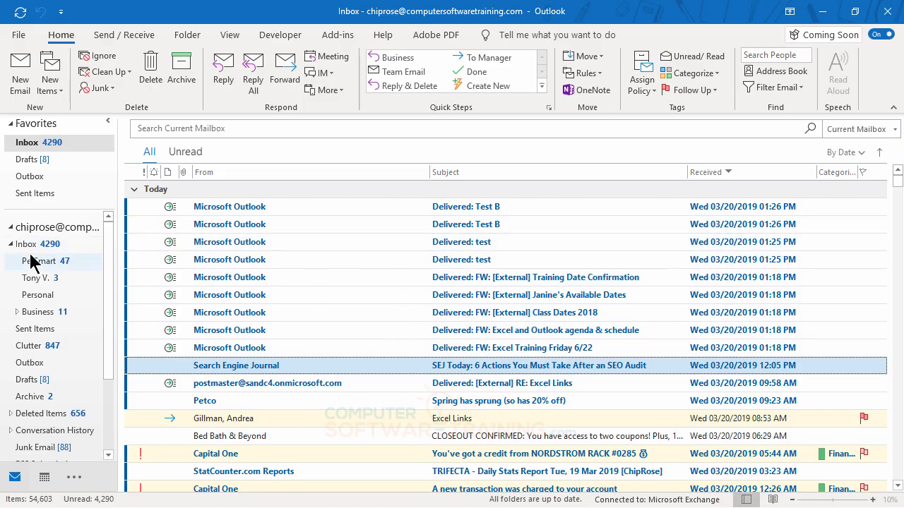
# Examine the Test B message in Sent Items for its Cc recipient and importance level.
pyautogui.click(37, 193)
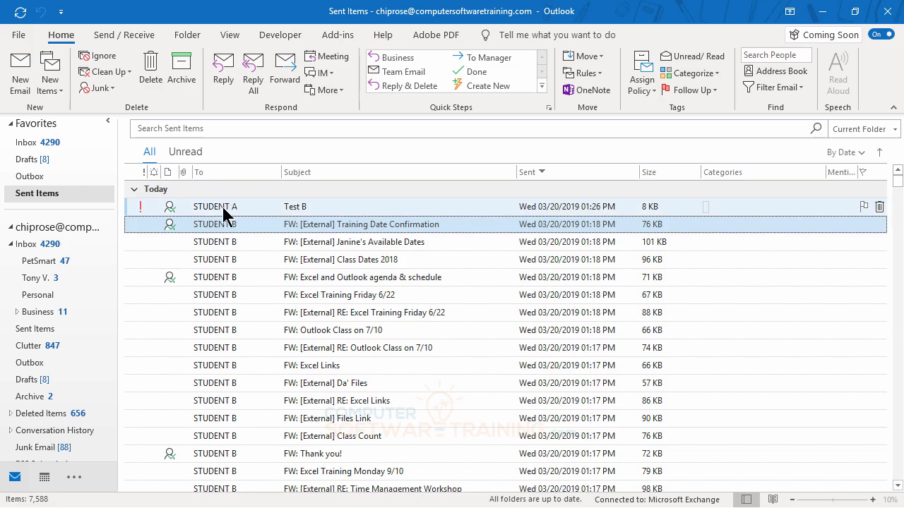
pyautogui.doubleClick(224, 205)
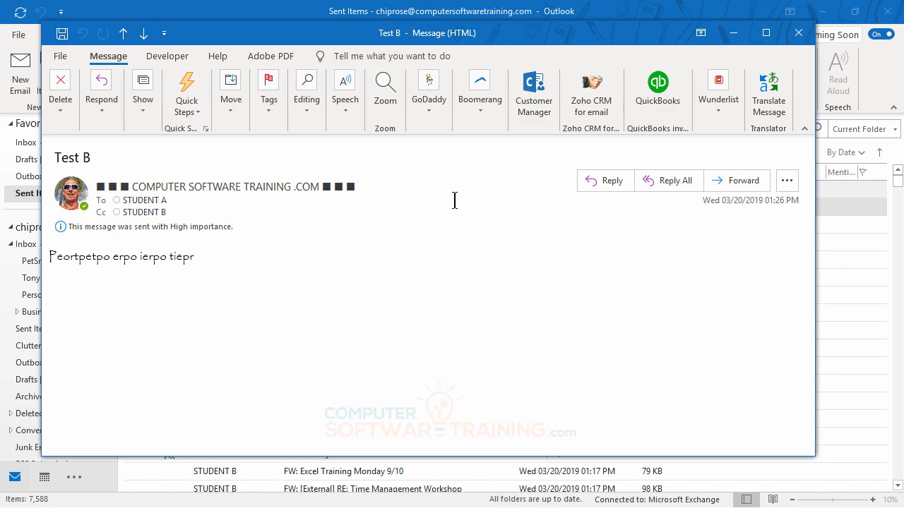
pyautogui.click(798, 34)
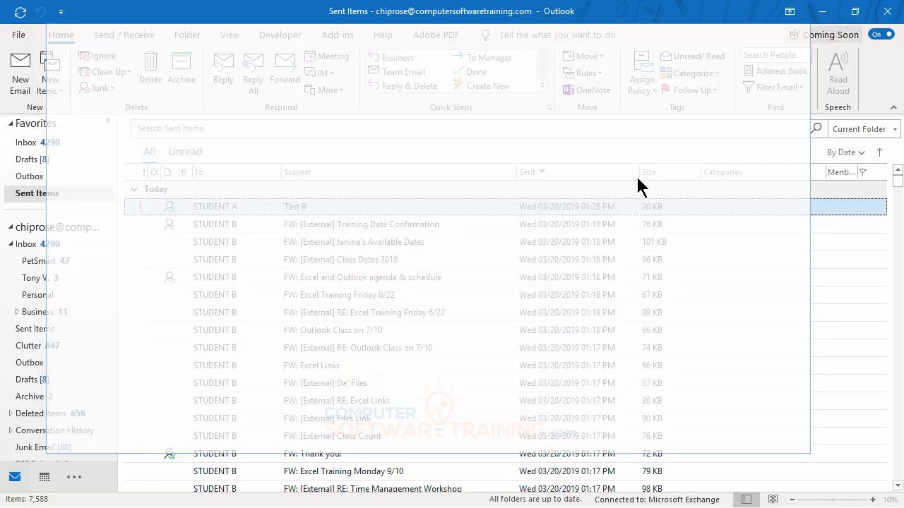
# From the Inbox, start a rule for arriving messages with the phrase "Microsoft Visio" in the subject or body.
pyautogui.click(31, 247)
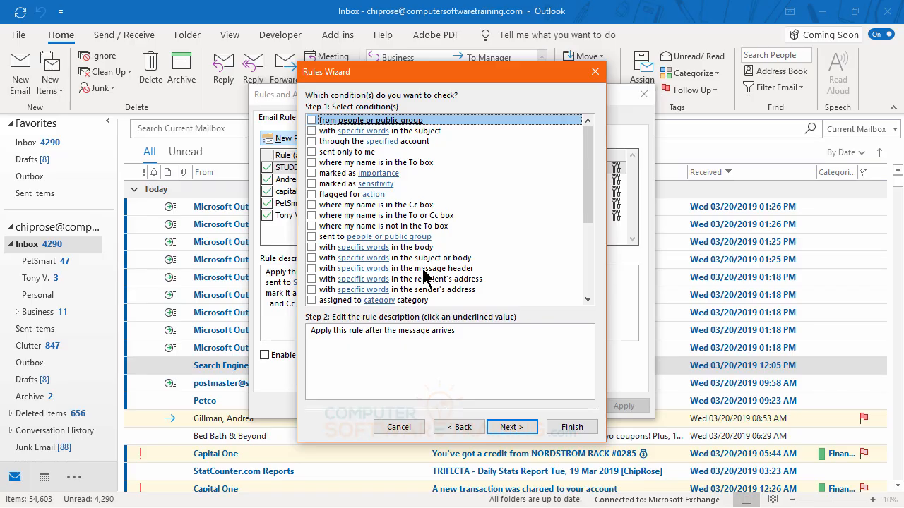
pyautogui.click(312, 258)
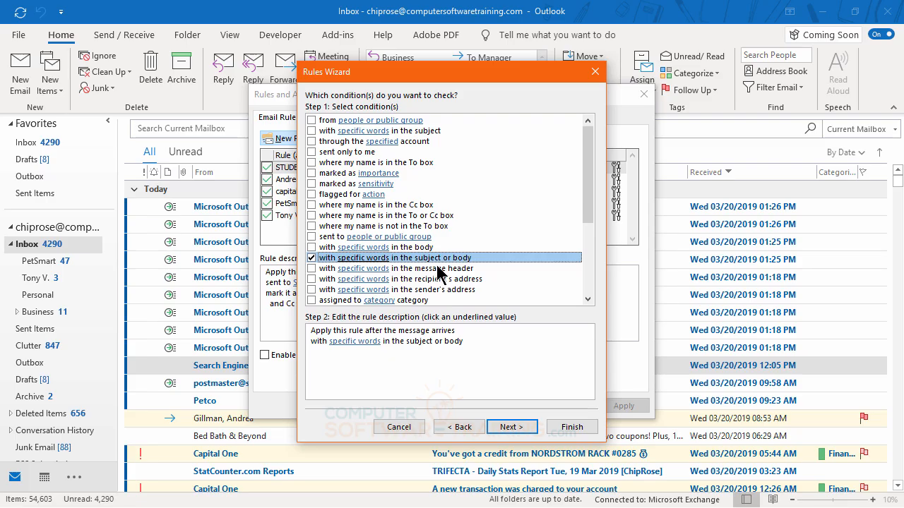
pyautogui.click(357, 343)
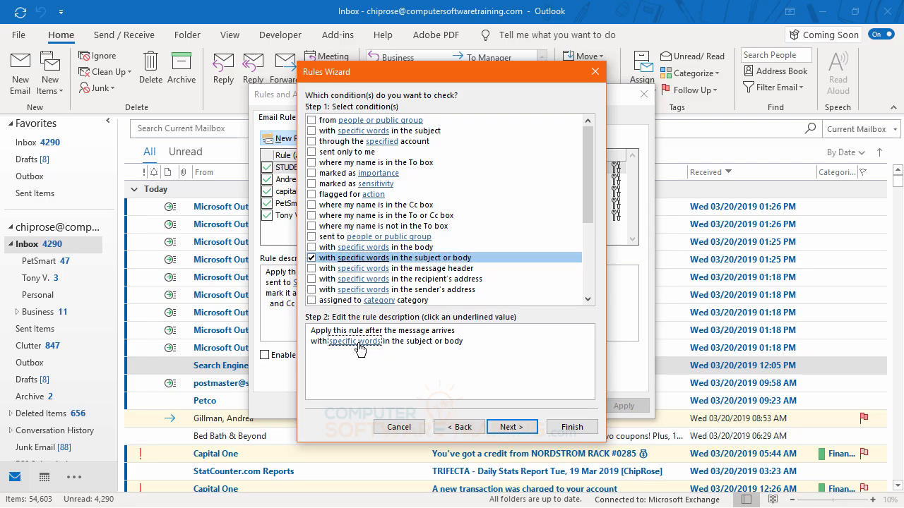
pyautogui.click(363, 346)
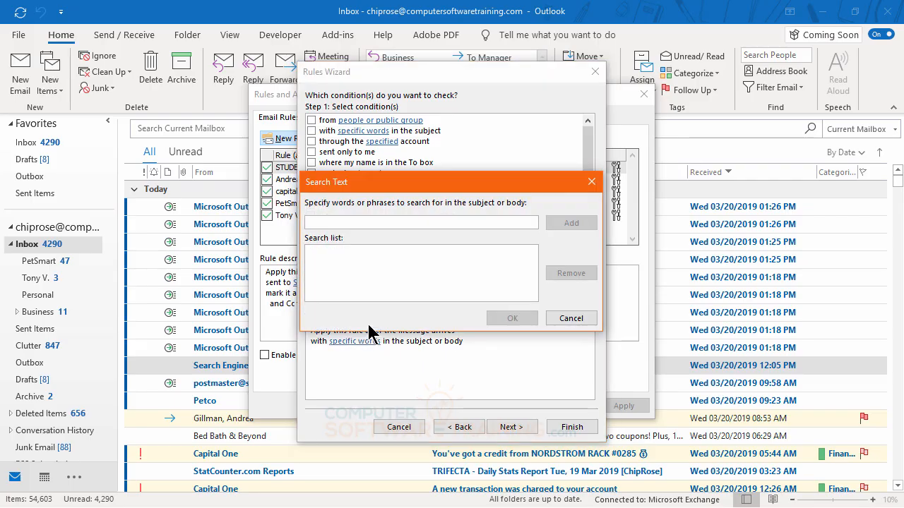
pyautogui.write('Micro')
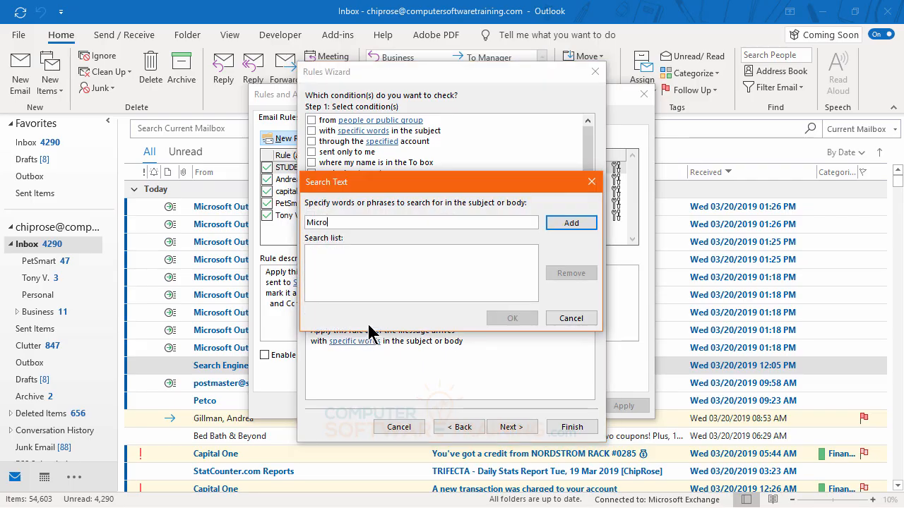
pyautogui.write('soft V')
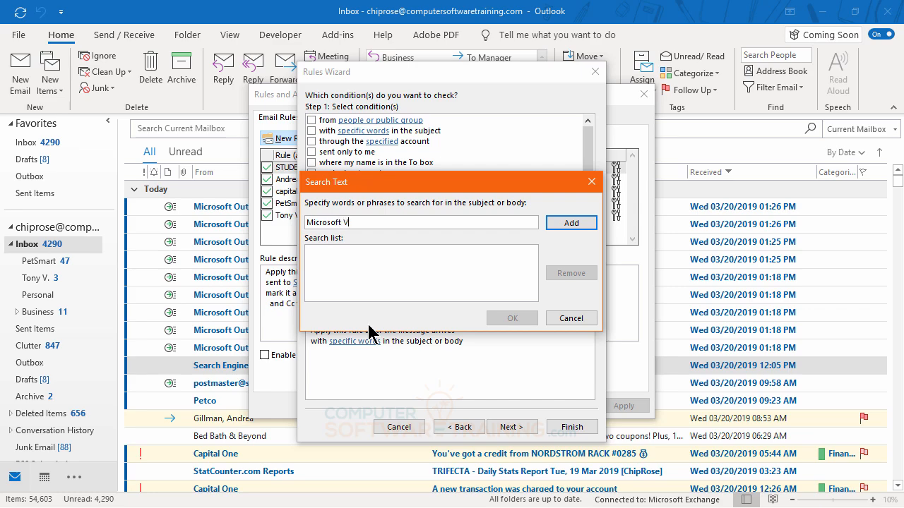
pyautogui.write('isio')
pyautogui.click(570, 224)
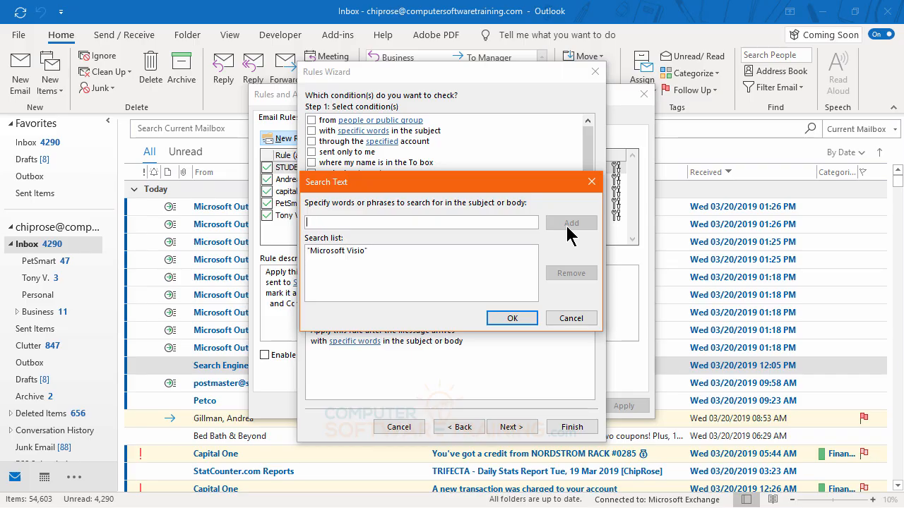
# Add the phrases "Microsoft Project" and "Adobe Acrobat" to the subject-or-body condition and accept the conditions.
pyautogui.write('Microsoft')
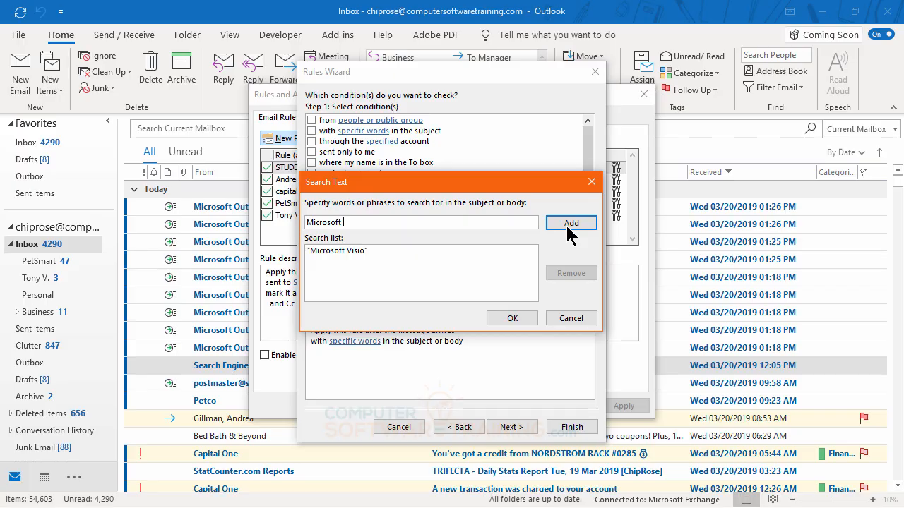
pyautogui.write(' Project')
pyautogui.click(586, 225)
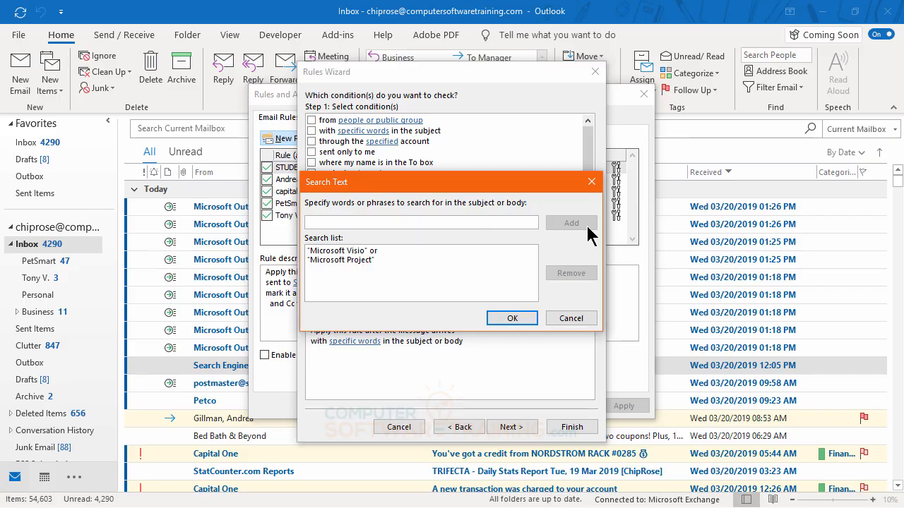
pyautogui.write('Adobe Ac')
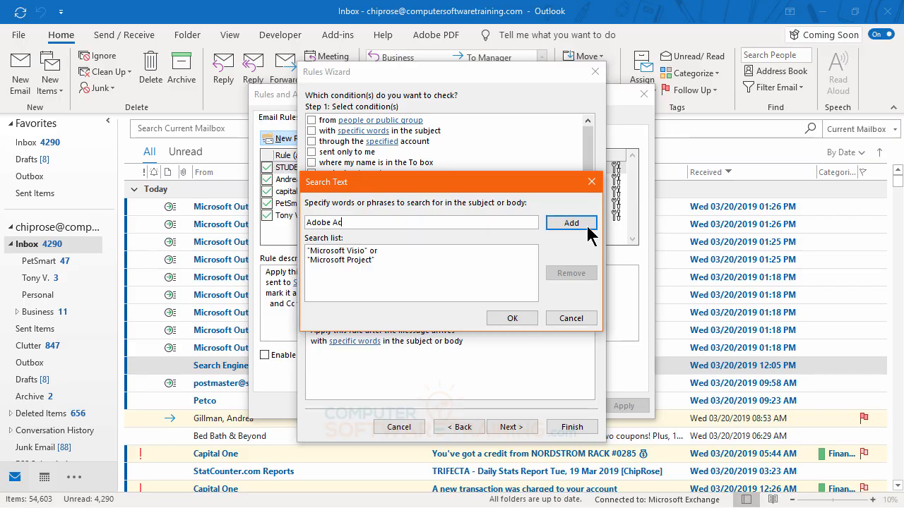
pyautogui.write('robat')
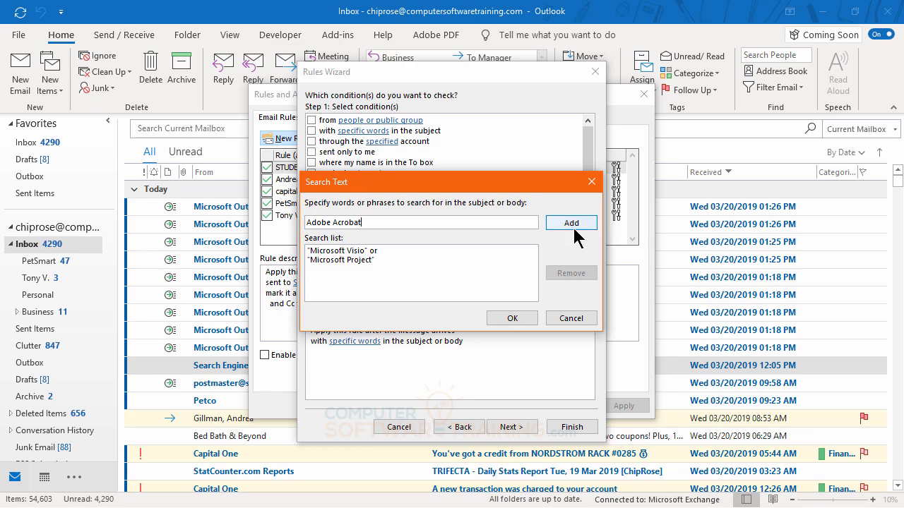
pyautogui.click(574, 237)
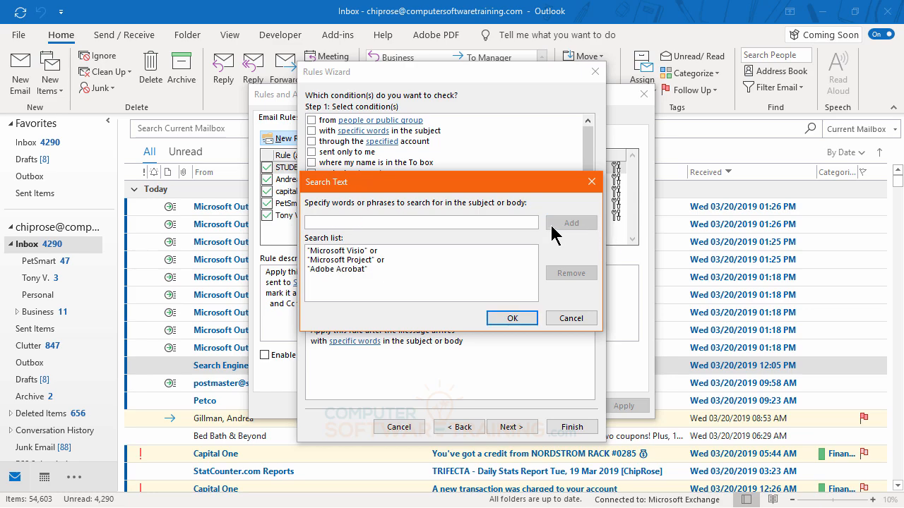
pyautogui.click(522, 322)
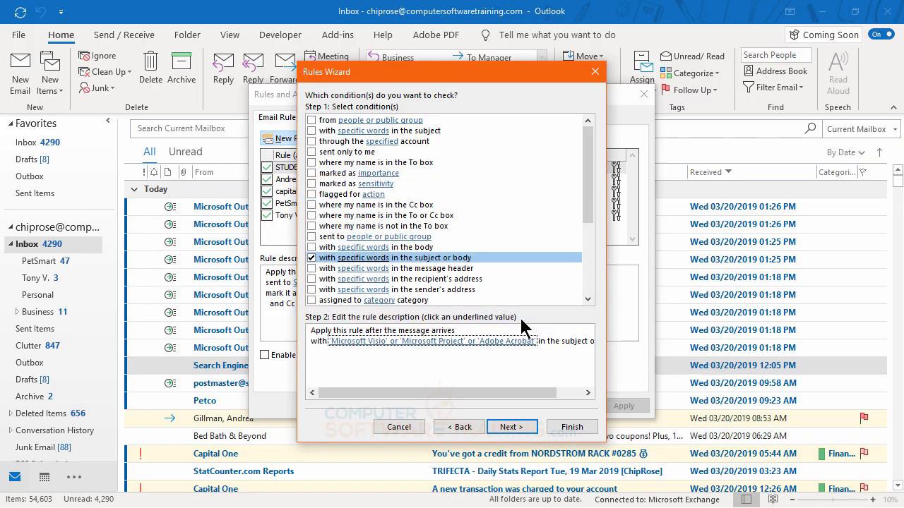
pyautogui.click(518, 429)
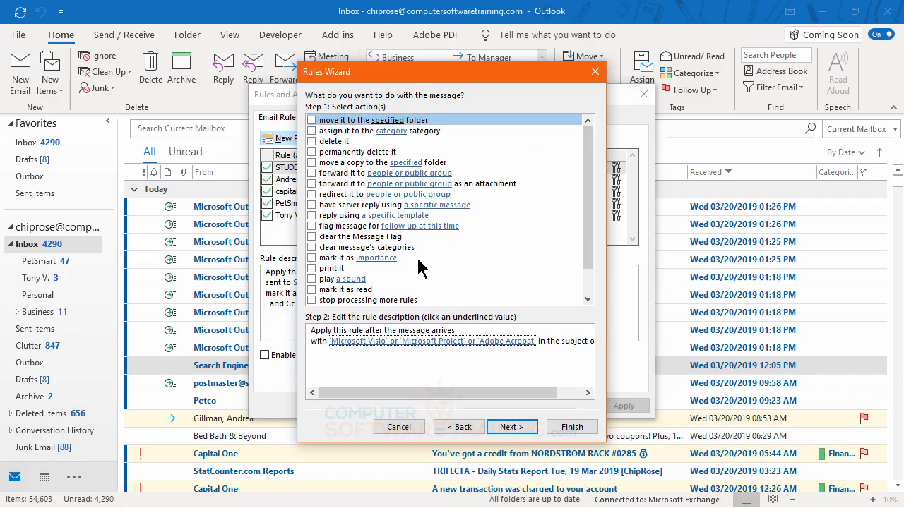
# Add an action that moves a copy of the message to a new "Power User" folder inside the Inbox.
pyautogui.click(312, 162)
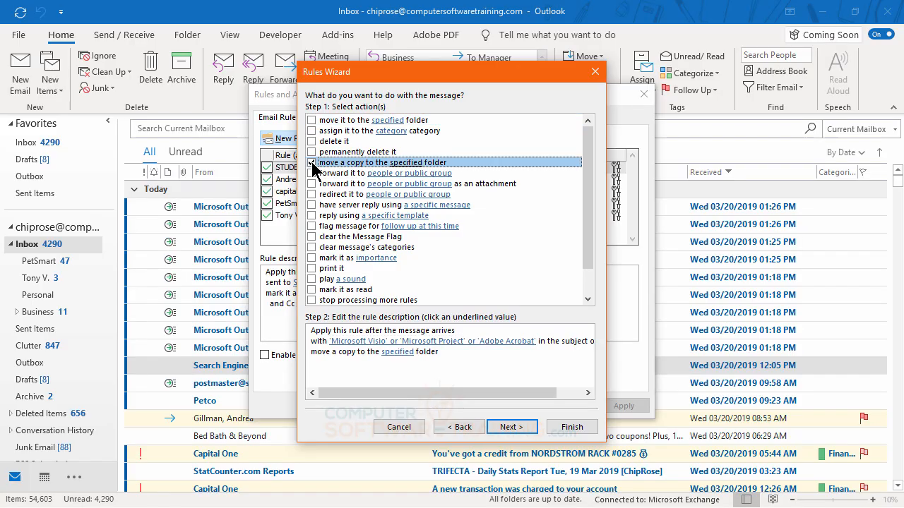
pyautogui.click(393, 353)
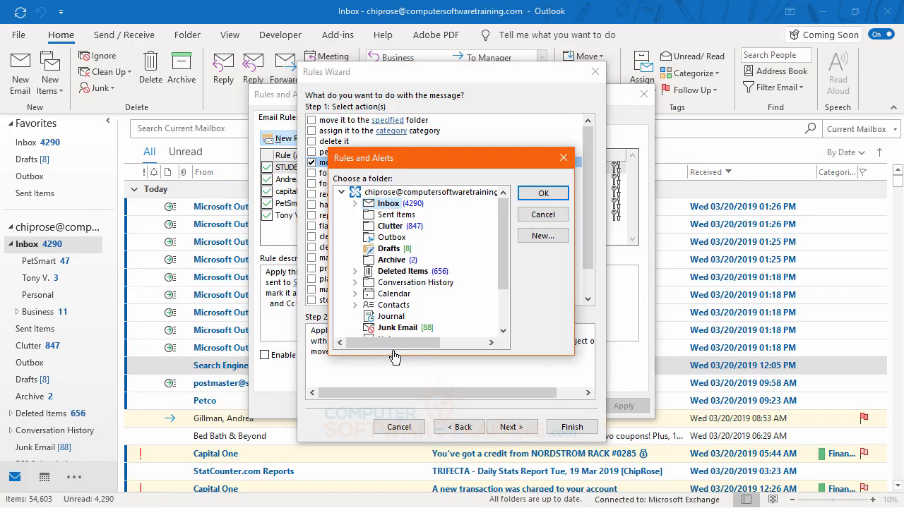
pyautogui.click(356, 204)
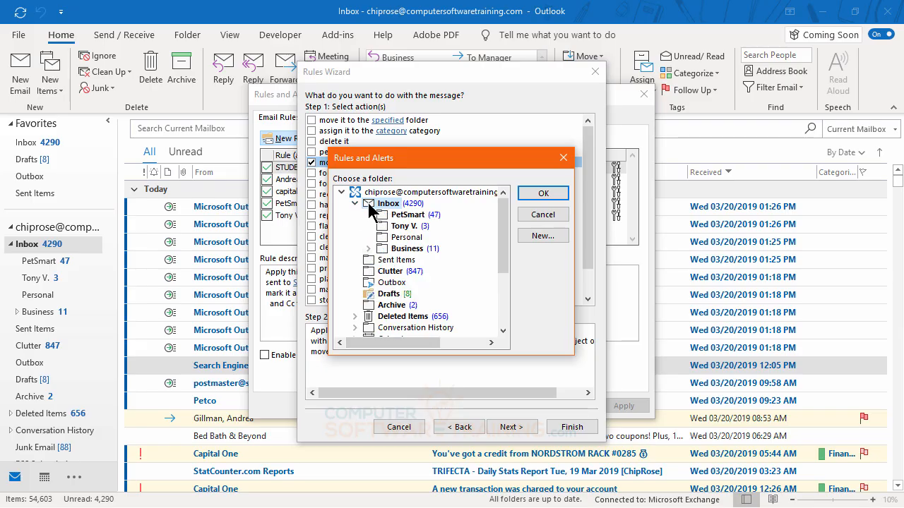
pyautogui.click(543, 238)
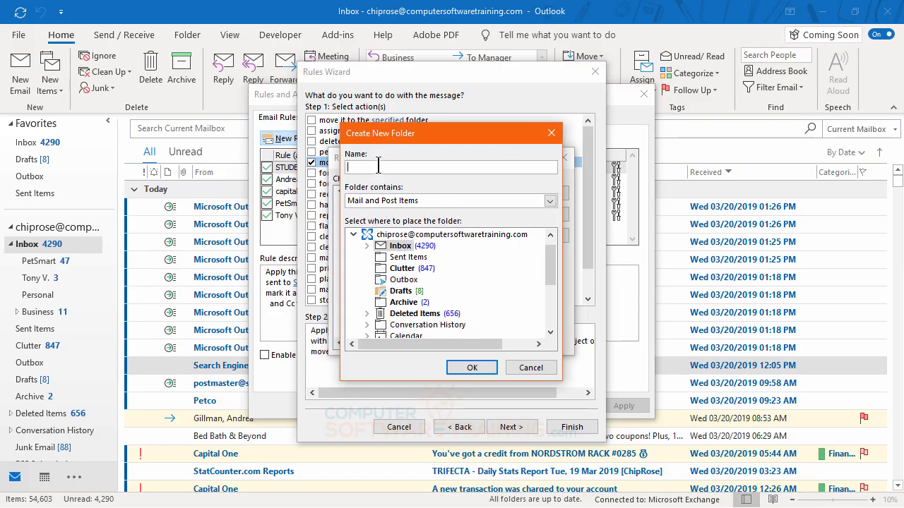
pyautogui.write('Power User')
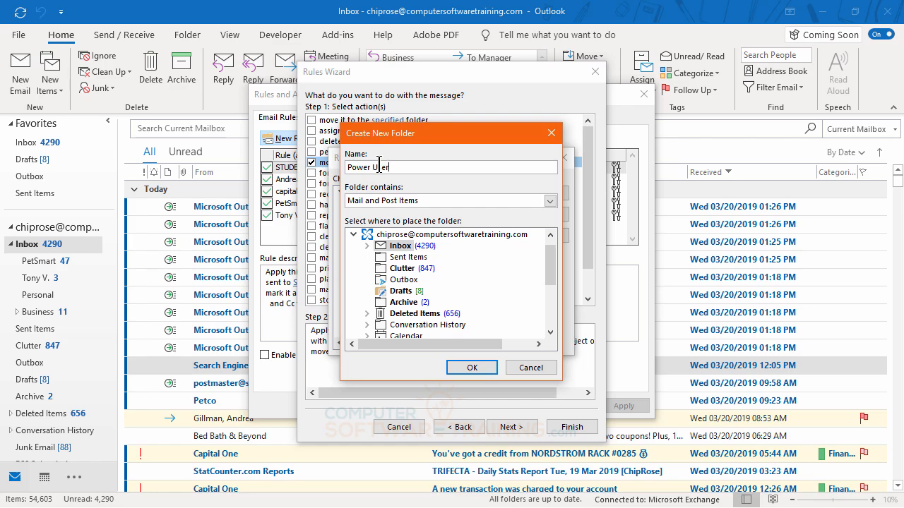
pyautogui.click(473, 367)
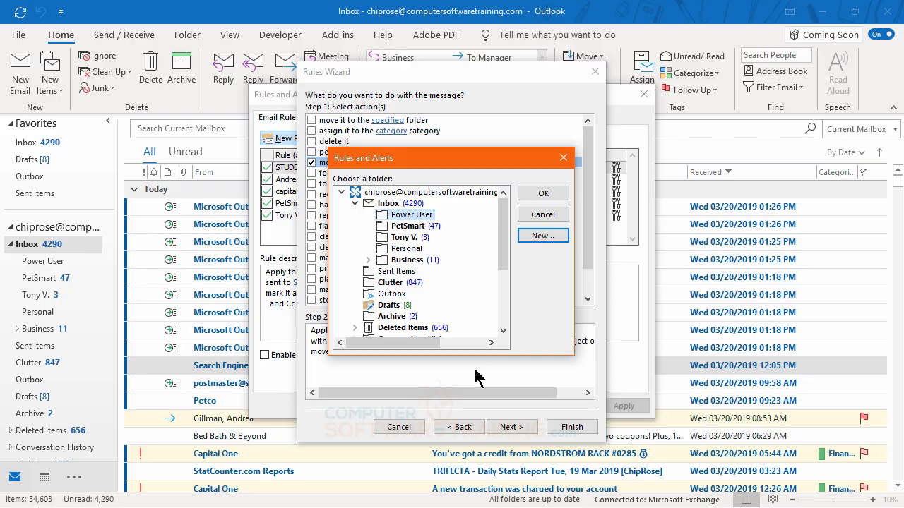
pyautogui.click(543, 193)
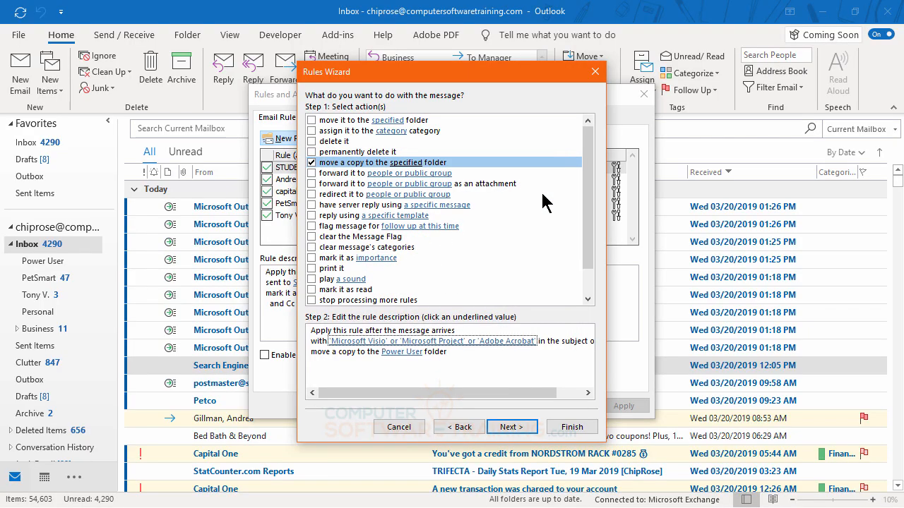
# Add an action to the rule that assigns the message to a new yellow category named "Seminar".
pyautogui.click(311, 131)
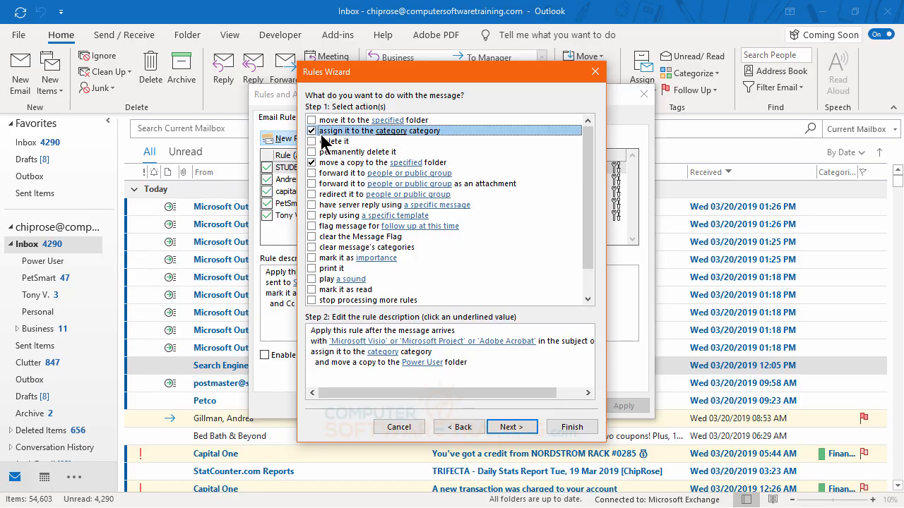
pyautogui.click(385, 355)
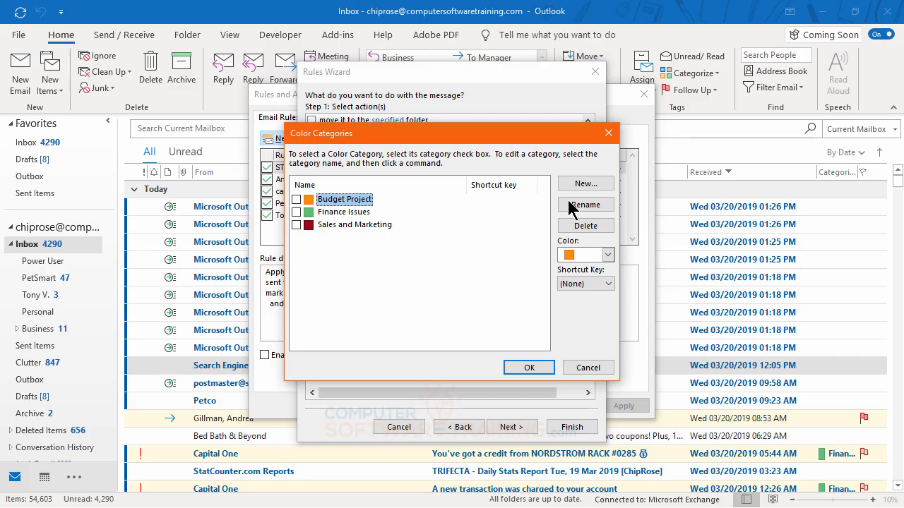
pyautogui.click(584, 185)
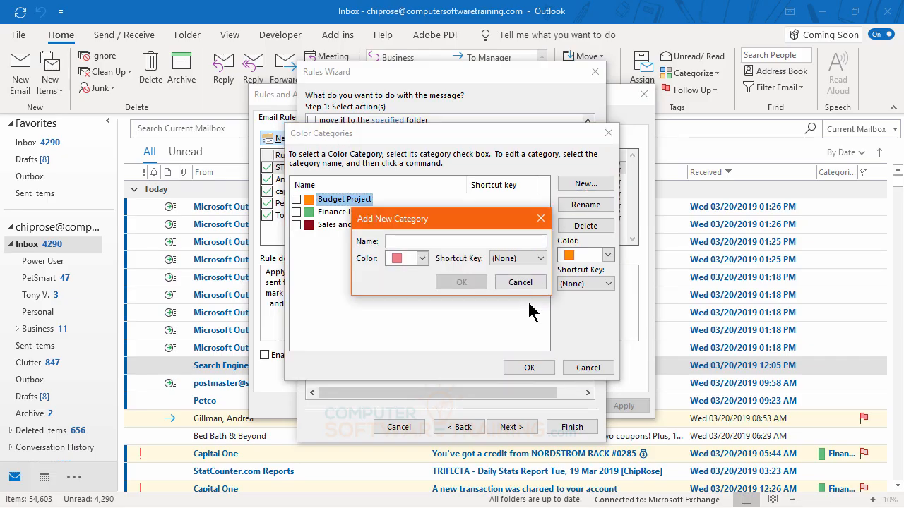
pyautogui.write('Seminar')
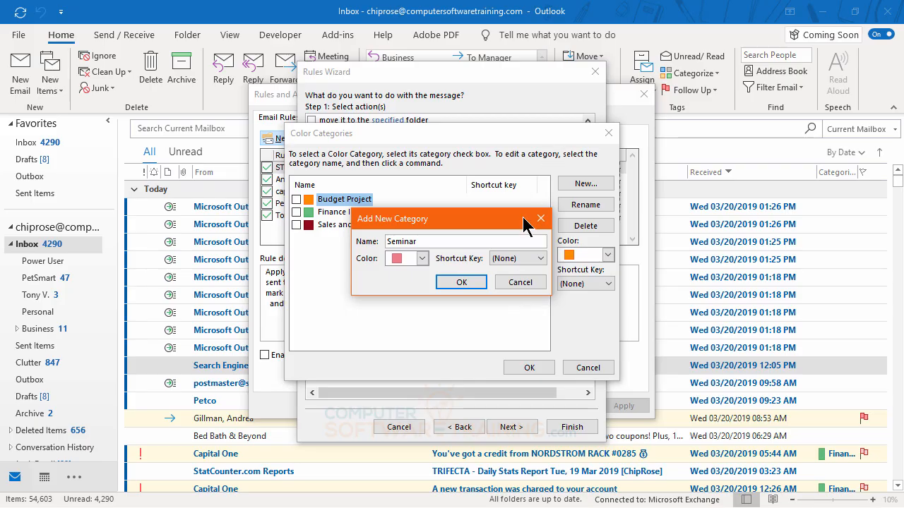
pyautogui.click(421, 257)
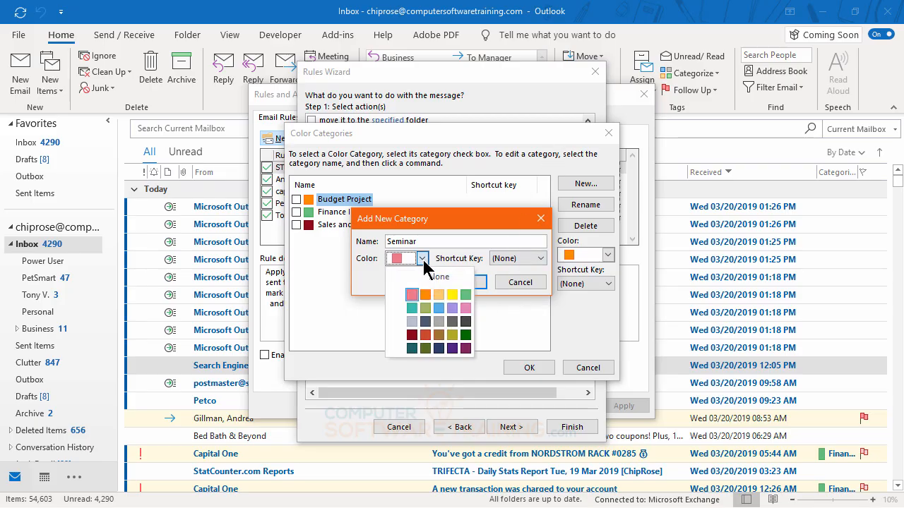
pyautogui.click(465, 295)
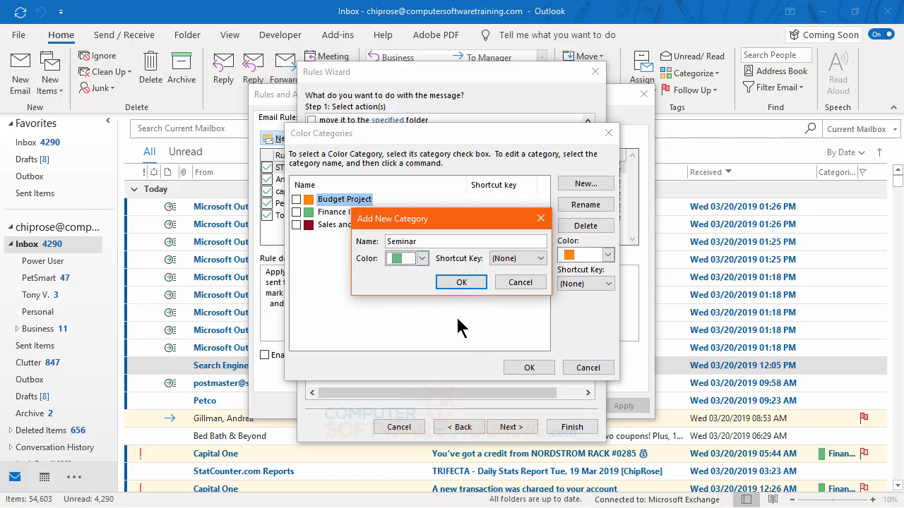
pyautogui.click(423, 260)
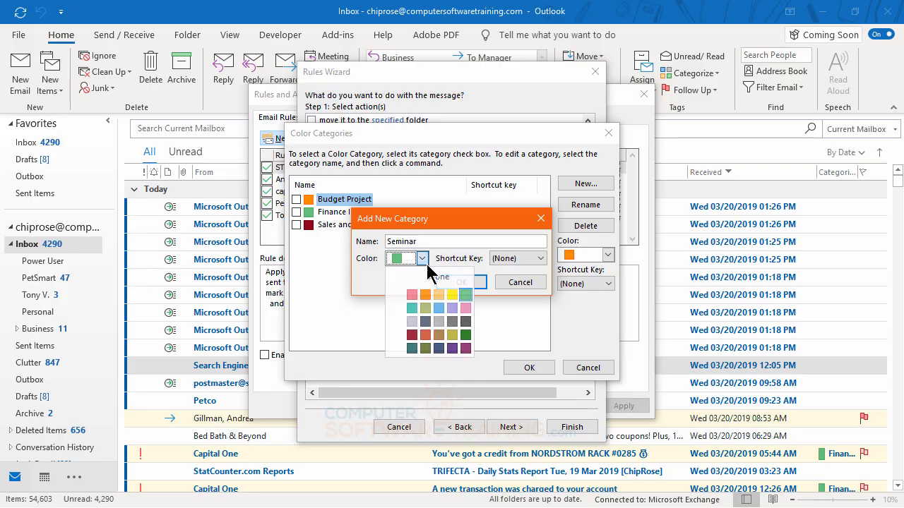
pyautogui.click(452, 295)
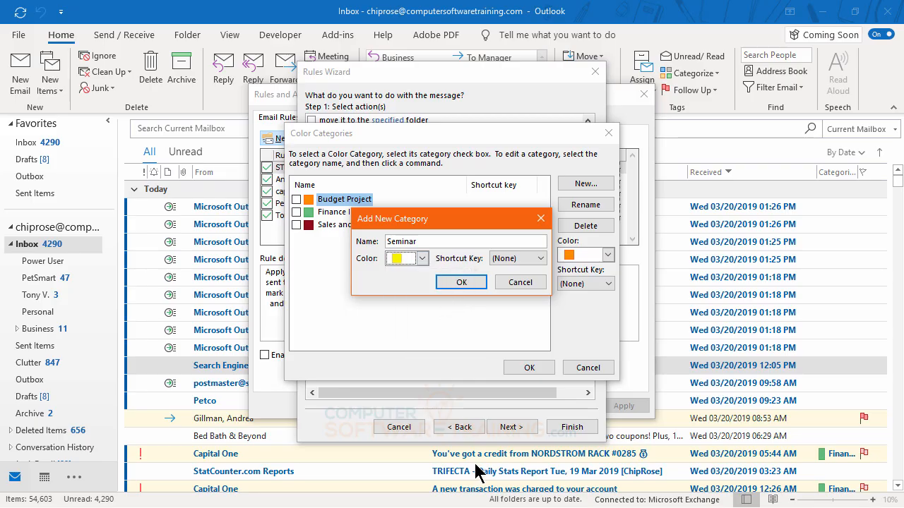
pyautogui.click(467, 283)
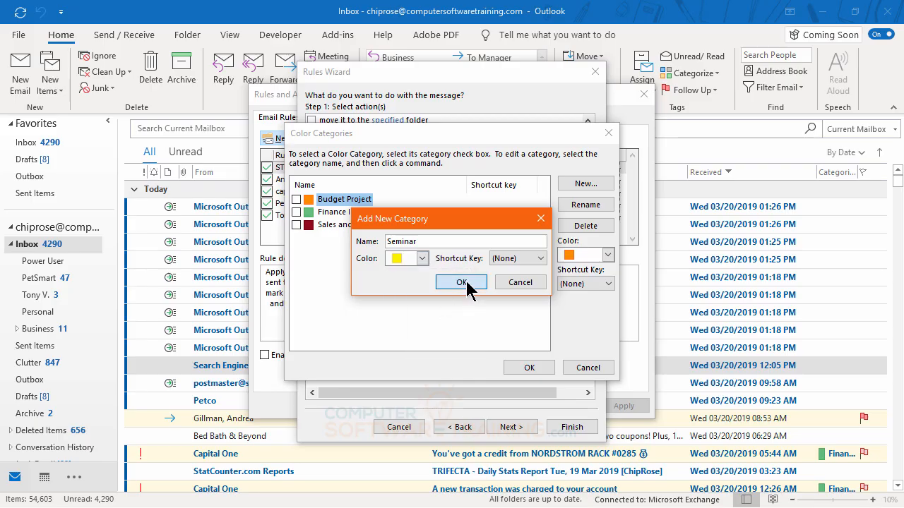
pyautogui.click(530, 369)
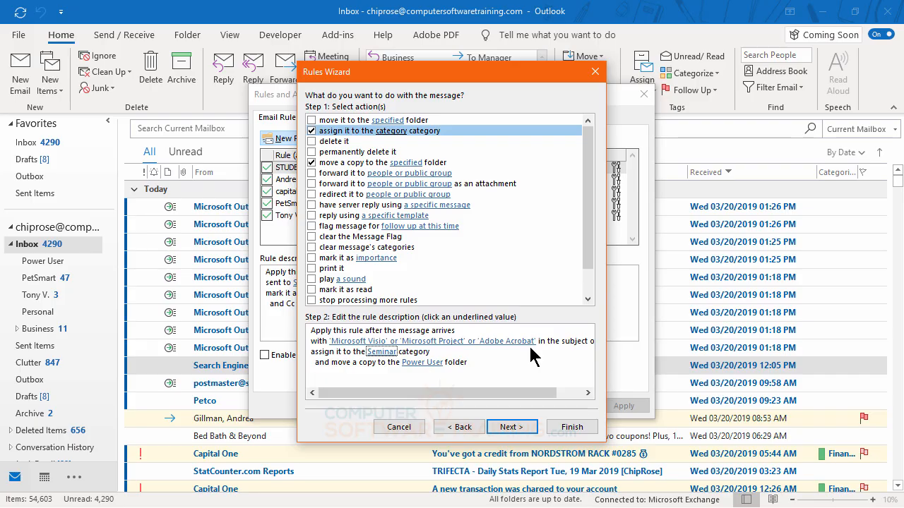
# Finish the rule without exceptions, run it on messages already in the Inbox, and save the rules, accepting the warnings.
pyautogui.click(520, 433)
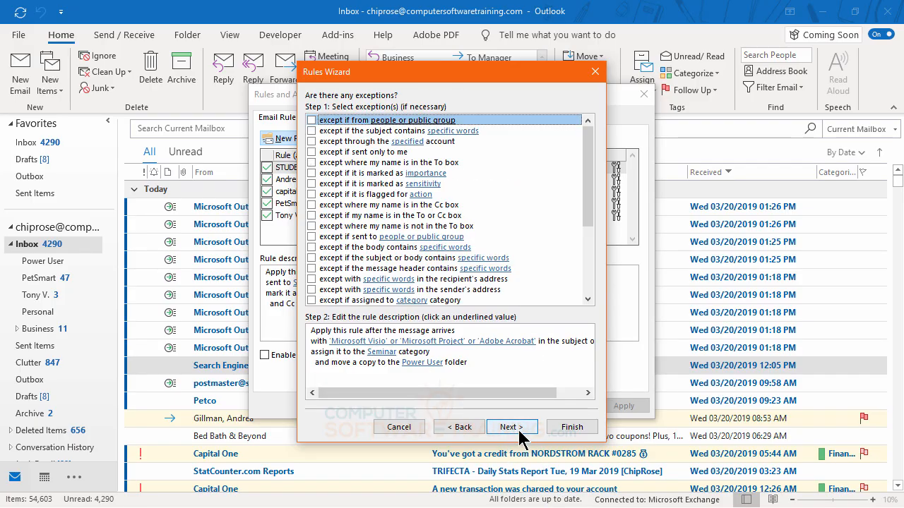
pyautogui.click(519, 431)
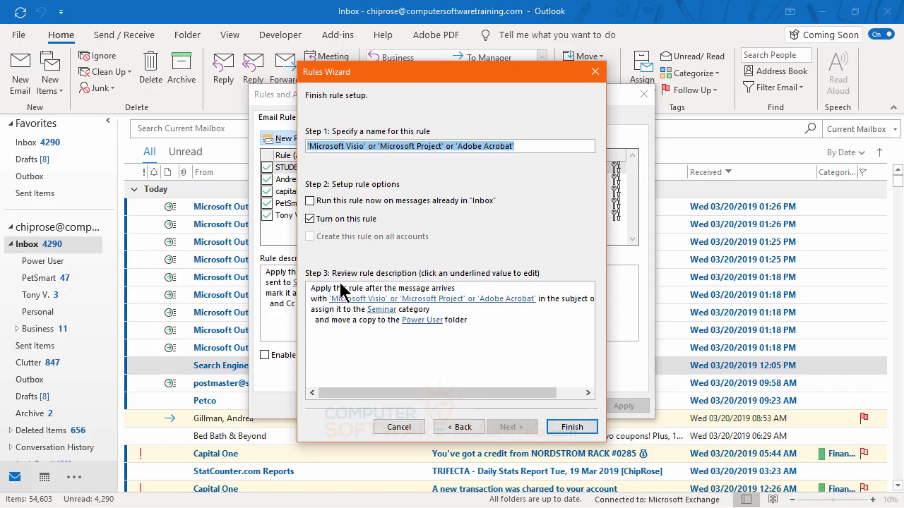
pyautogui.click(340, 284)
pyautogui.click(311, 201)
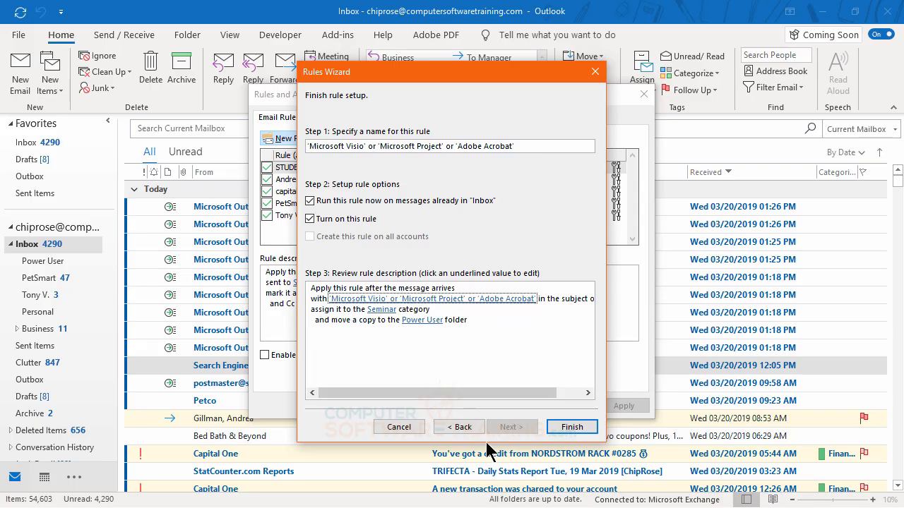
pyautogui.click(574, 428)
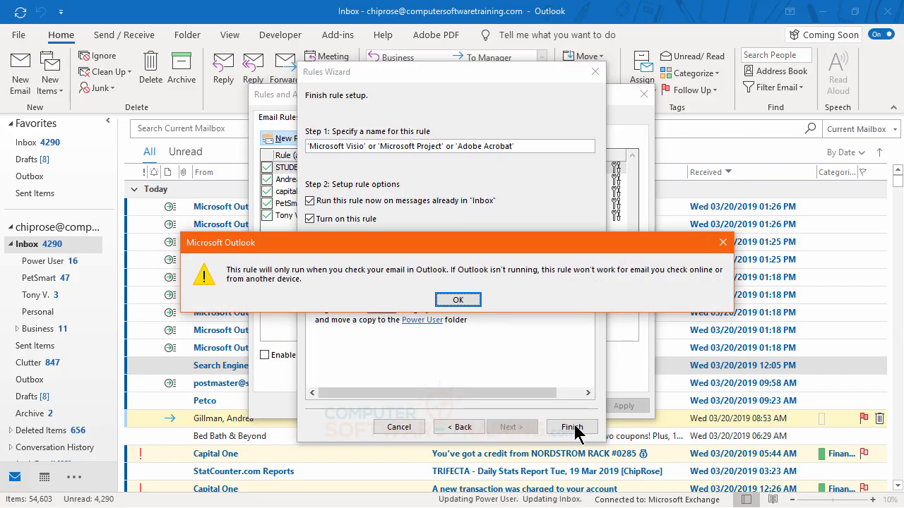
pyautogui.click(453, 300)
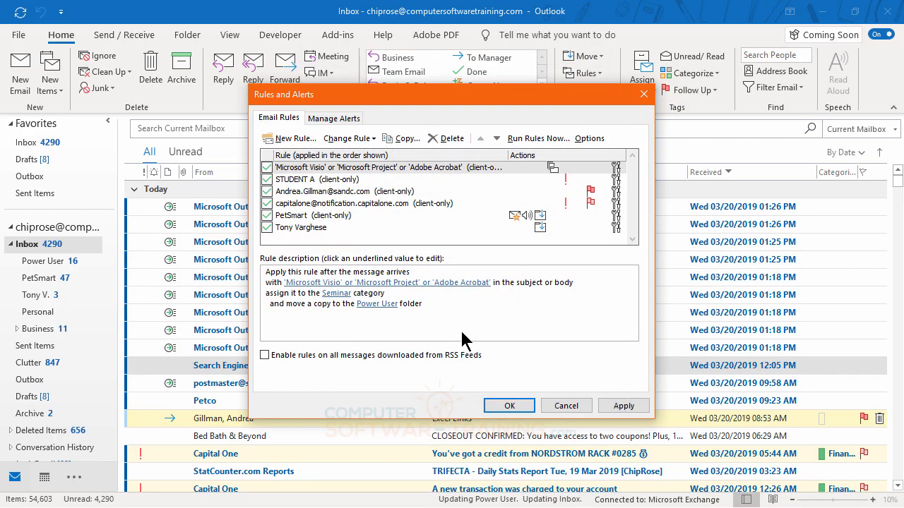
pyautogui.click(518, 408)
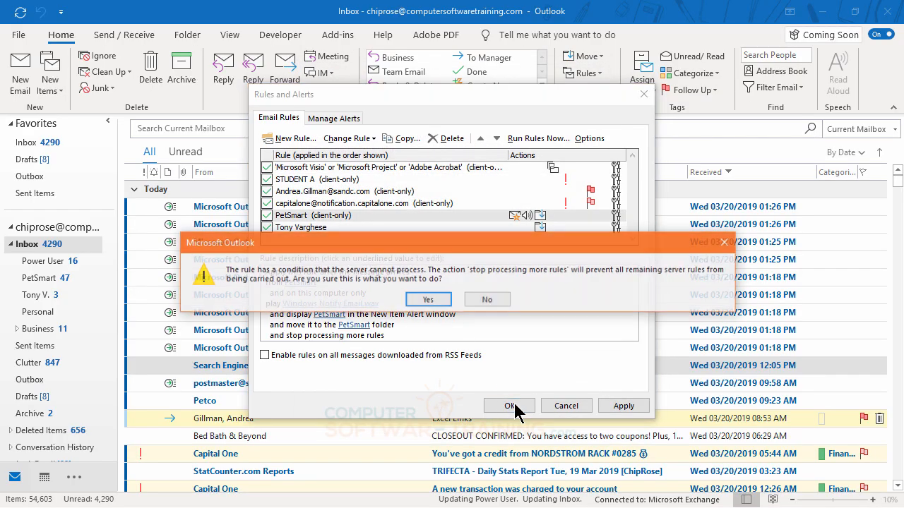
pyautogui.click(437, 300)
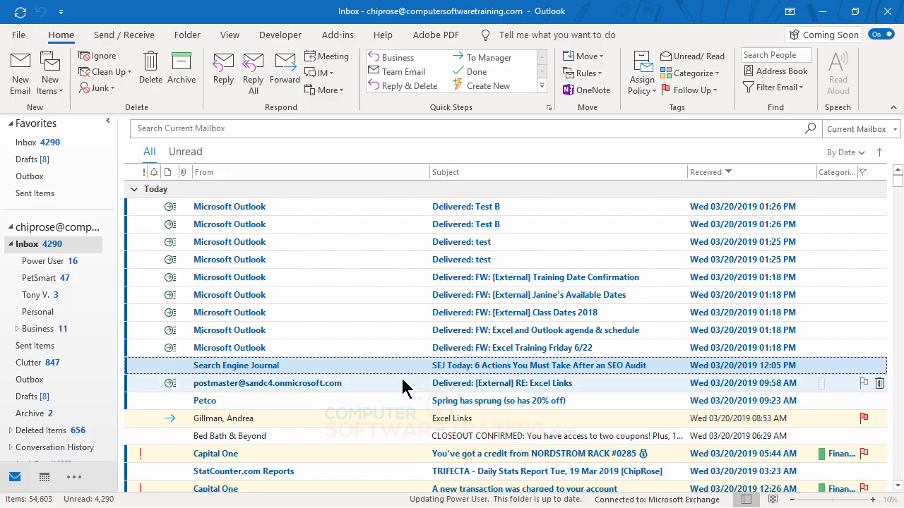
# Examine the Power User folder for the copied messages and their assigned category.
pyautogui.scroll(-4, 609, 297)
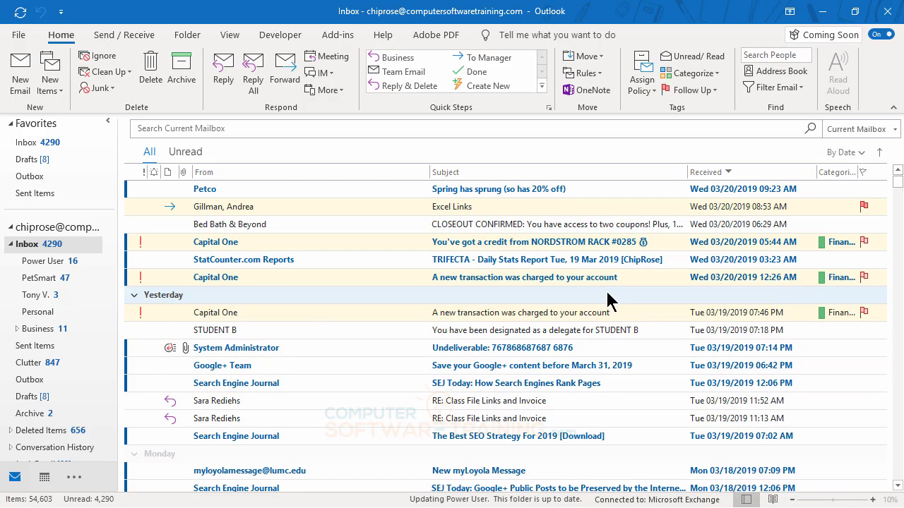
pyautogui.scroll(3, 557, 288)
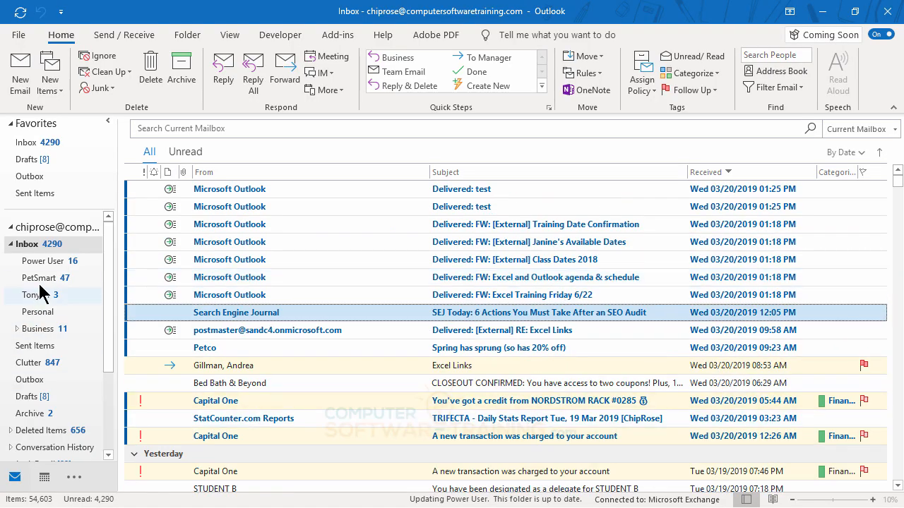
pyautogui.click(36, 261)
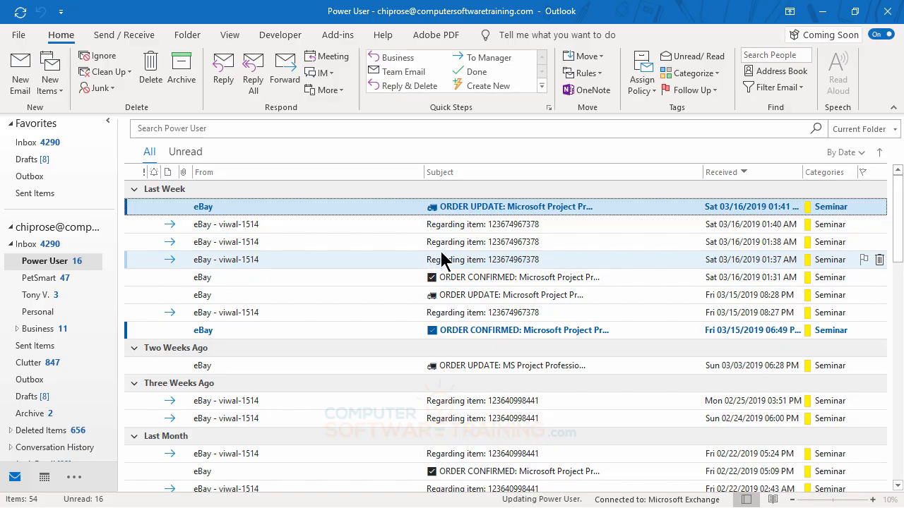
pyautogui.scroll(-15, 441, 253)
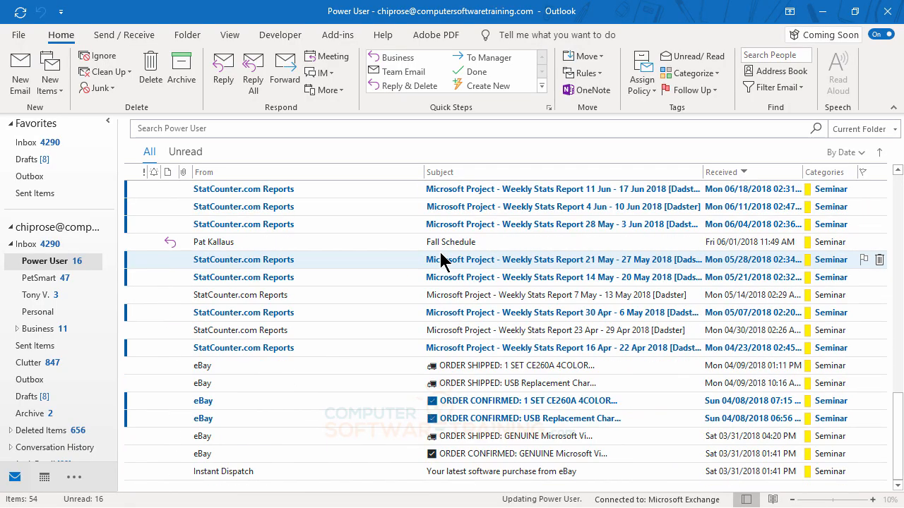
pyautogui.scroll(8, 440, 256)
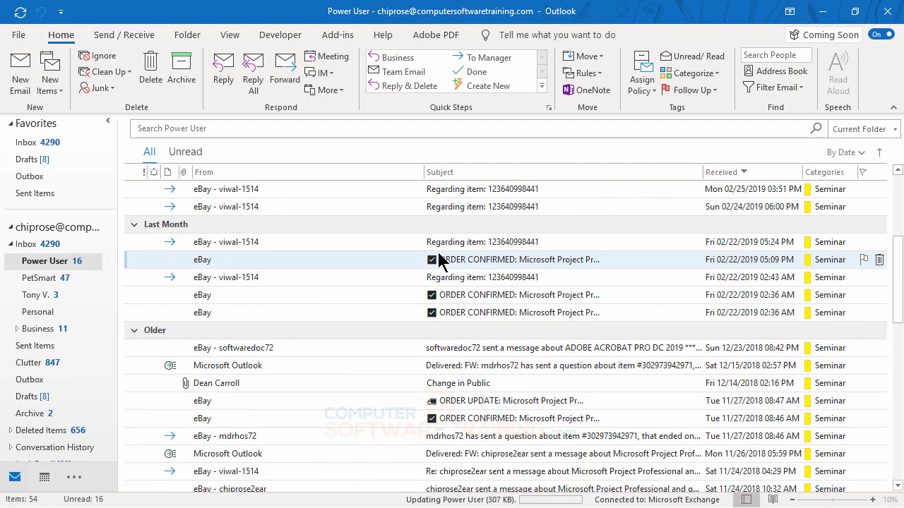
pyautogui.scroll(-6, 439, 259)
pyautogui.scroll(6, 439, 259)
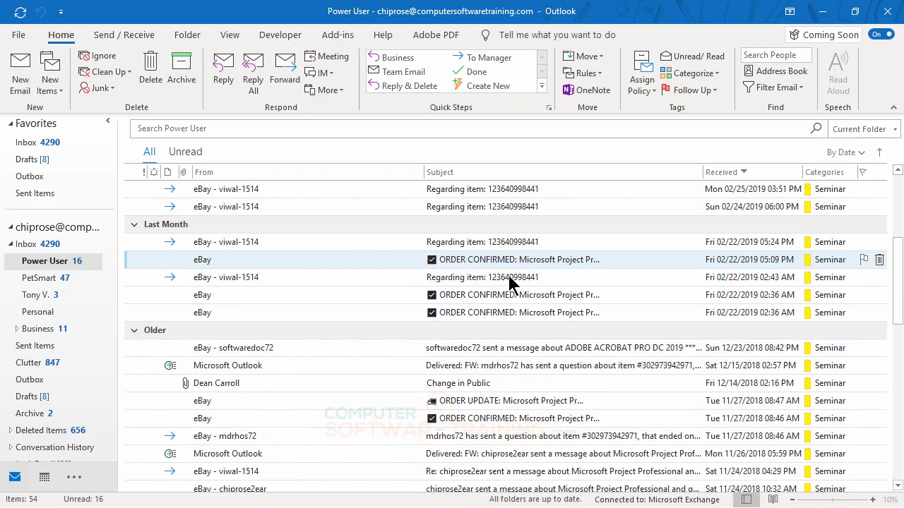
pyautogui.scroll(-2, 512, 285)
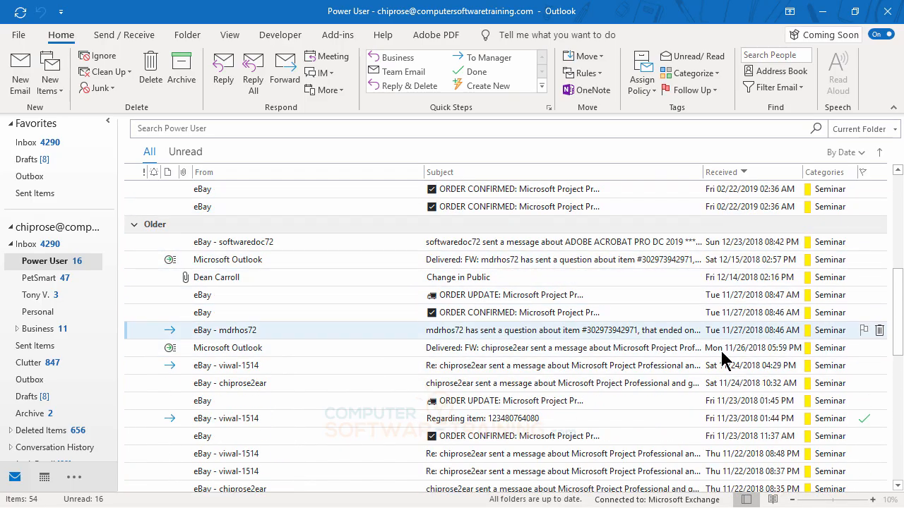
pyautogui.scroll(5, 605, 347)
pyautogui.scroll(1, 605, 346)
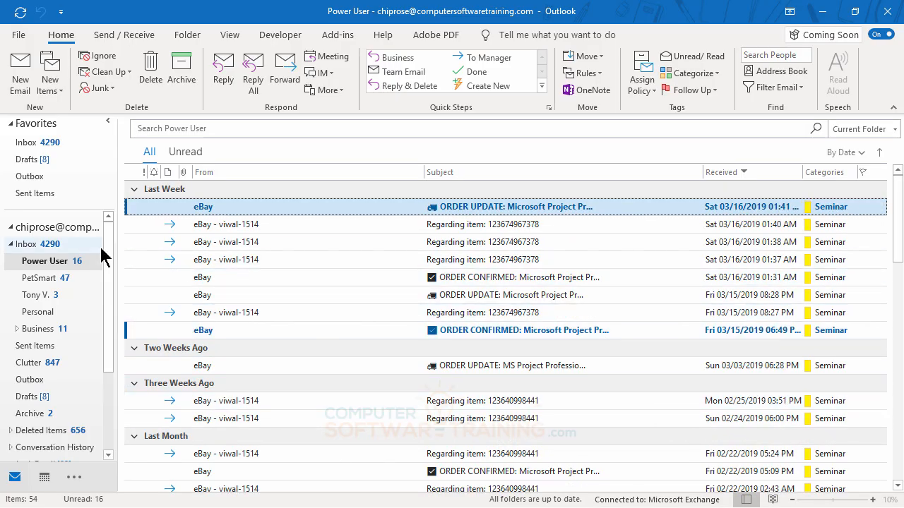
# From the Inbox, open the settings of the existing Microsoft Visio, Microsoft Project and Adobe Acrobat rule for editing.
pyautogui.click(25, 147)
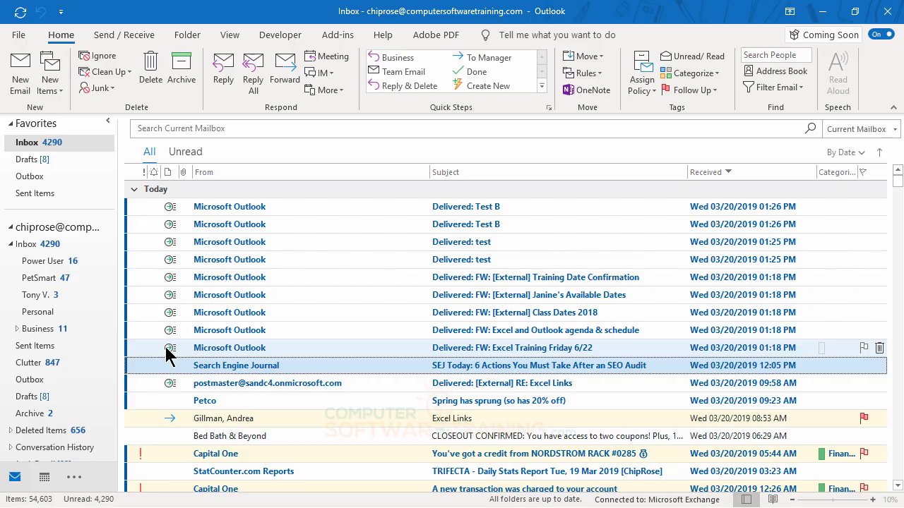
pyautogui.click(600, 74)
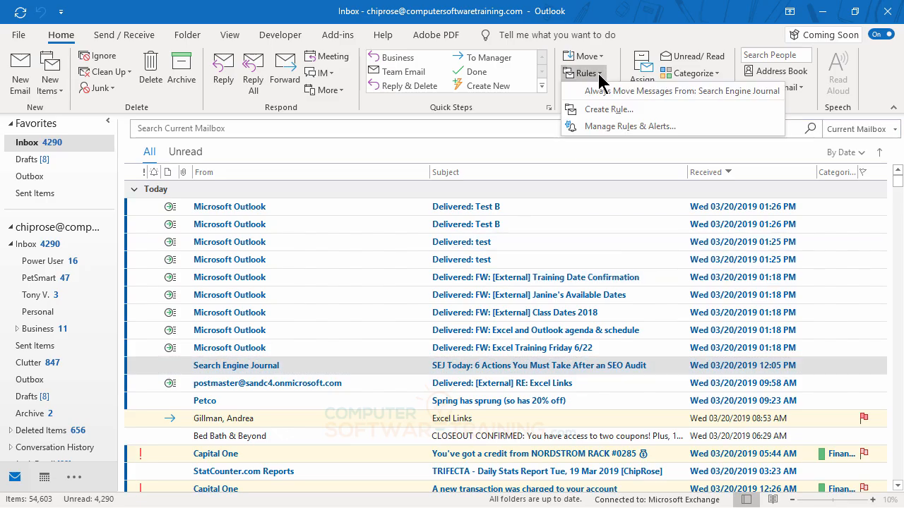
pyautogui.click(606, 129)
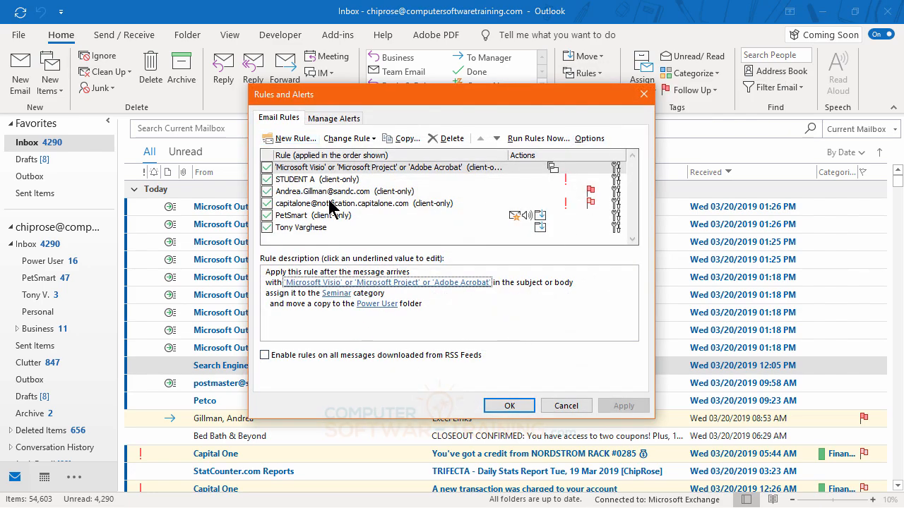
pyautogui.click(352, 168)
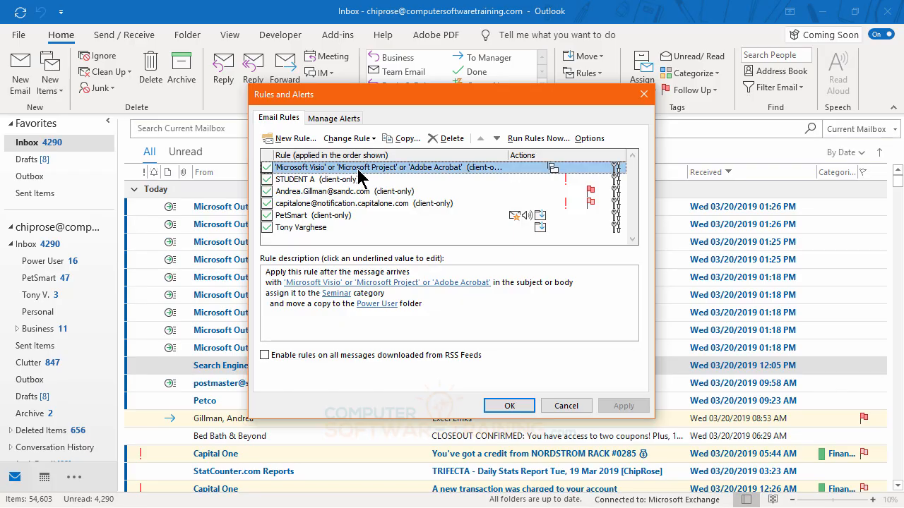
pyautogui.click(396, 282)
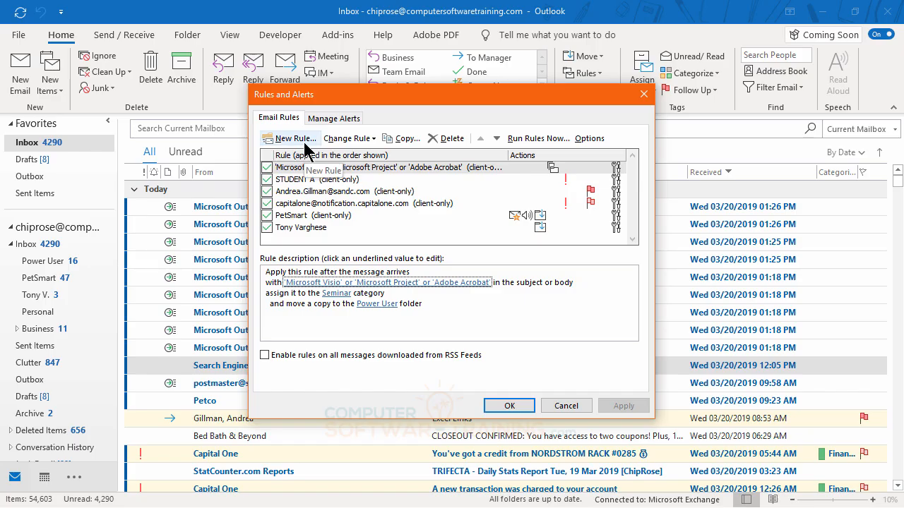
pyautogui.click(345, 140)
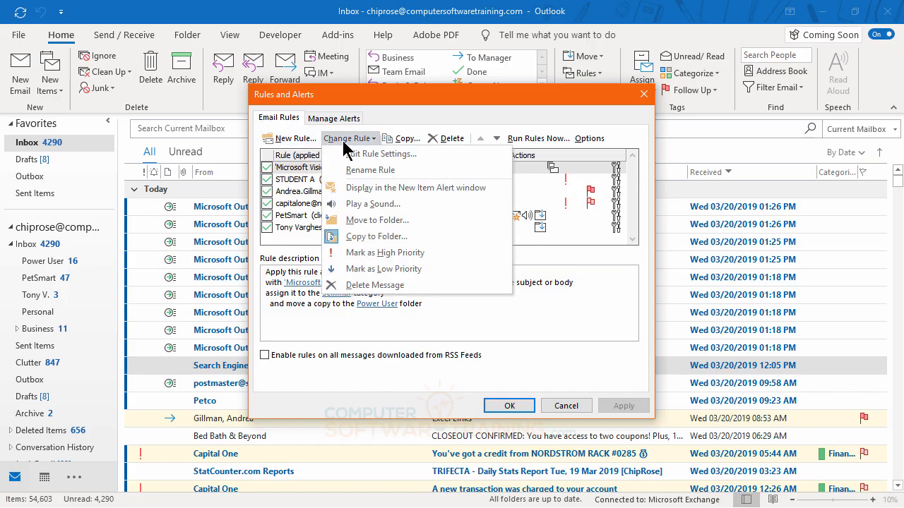
pyautogui.click(378, 155)
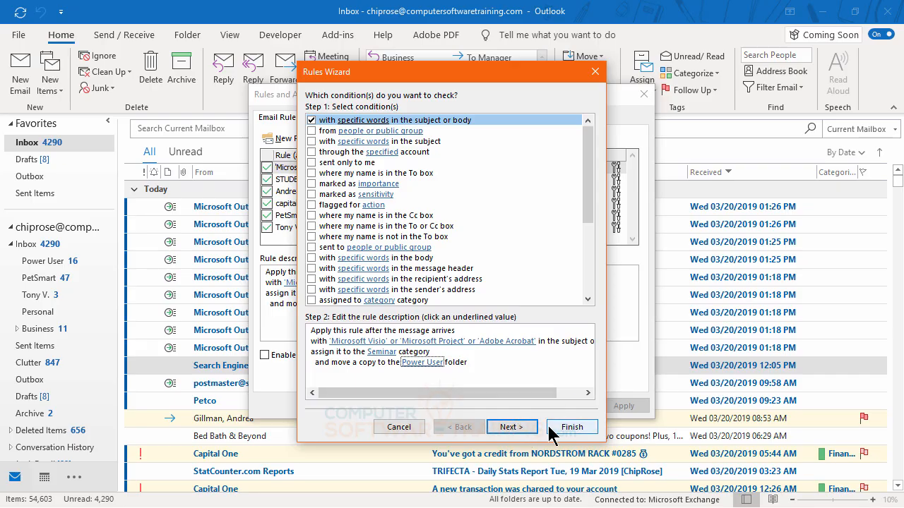
# Keep the rule's conditions, remove the action that moves a copy to the Power User folder, and accept the remaining actions.
pyautogui.click(507, 428)
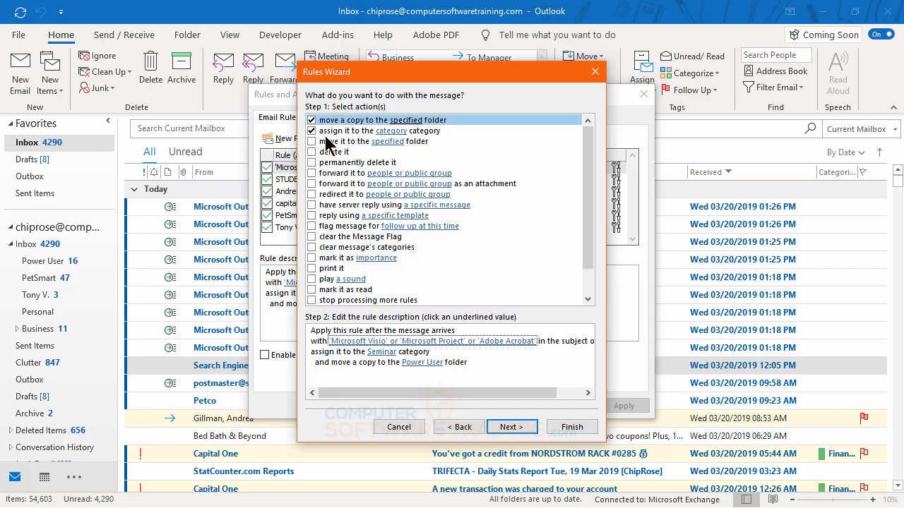
pyautogui.click(311, 121)
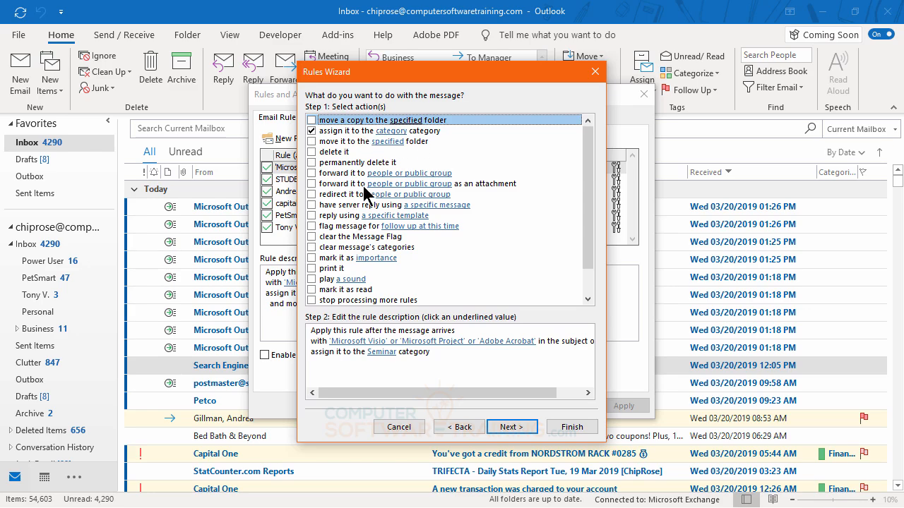
pyautogui.click(516, 430)
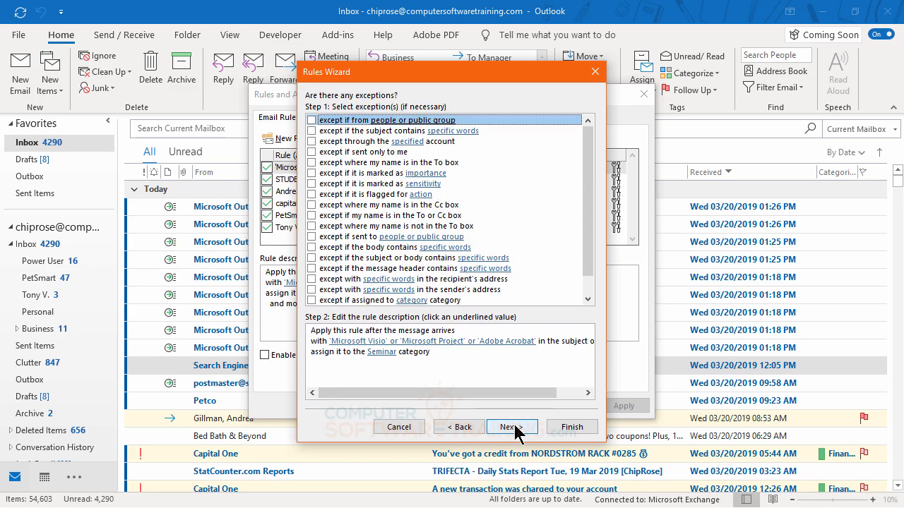
# Finish the edited rule without exceptions, leave it turned on, and save the rules list, accepting the warnings.
pyautogui.click(516, 430)
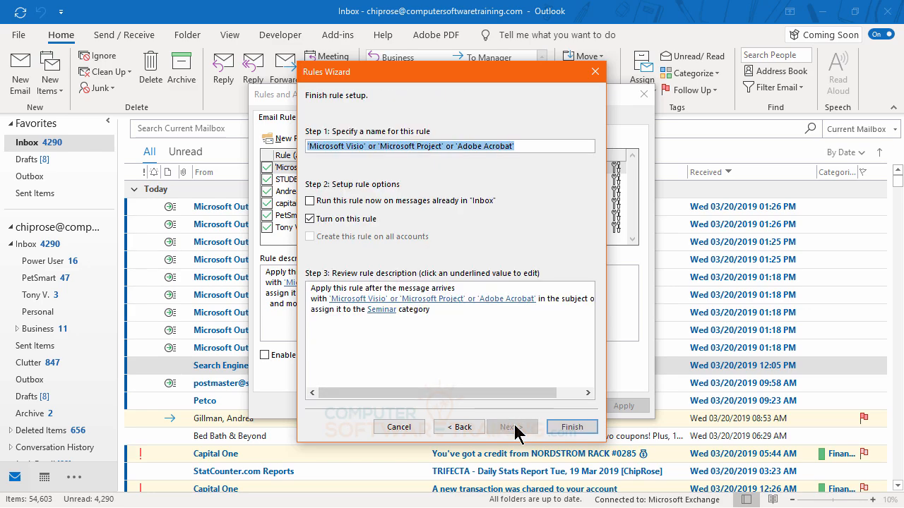
pyautogui.click(568, 427)
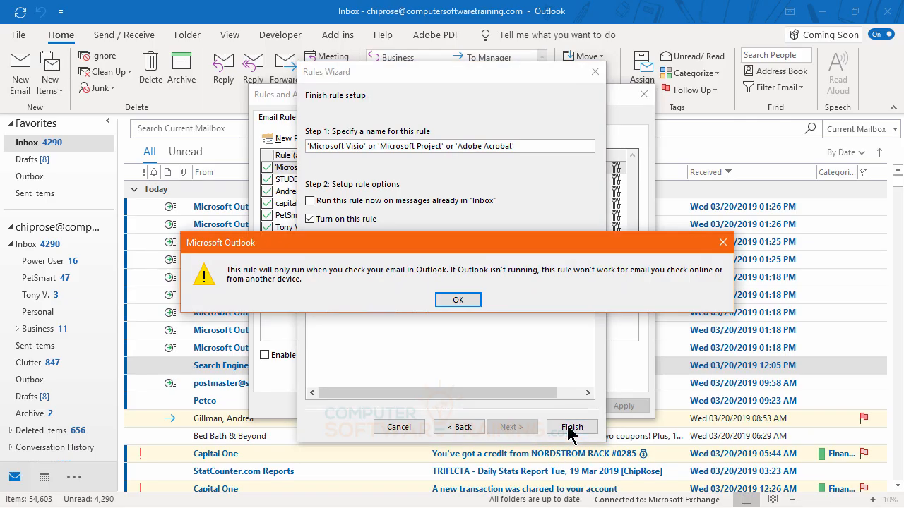
pyautogui.click(458, 300)
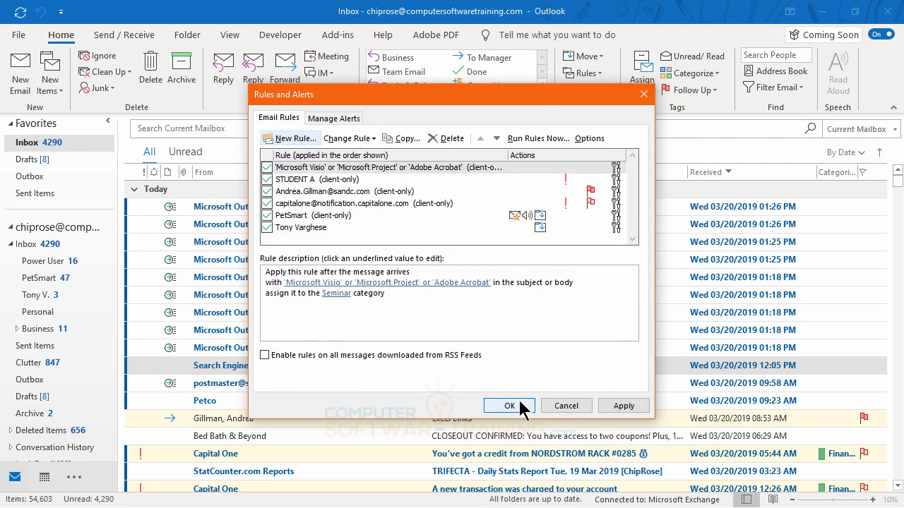
pyautogui.click(518, 408)
pyautogui.click(429, 300)
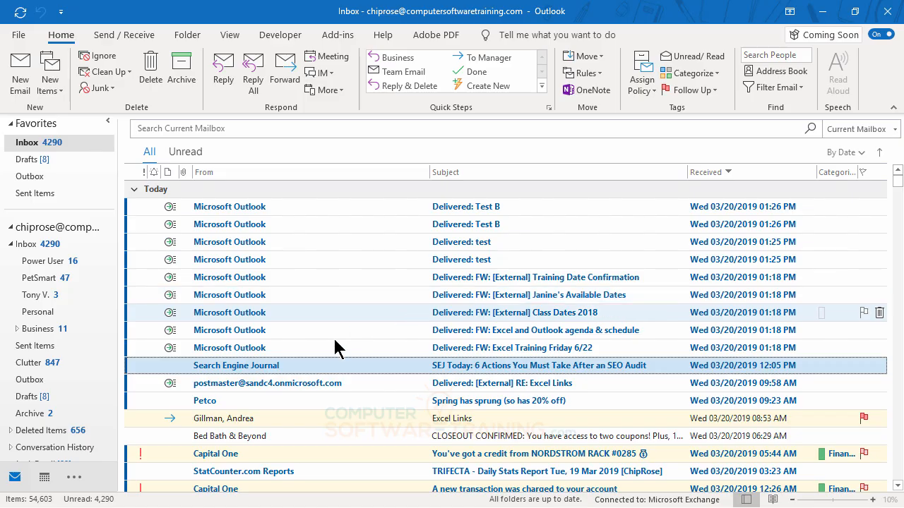
# Move all messages from the Power User folder back to the Inbox.
pyautogui.click(43, 261)
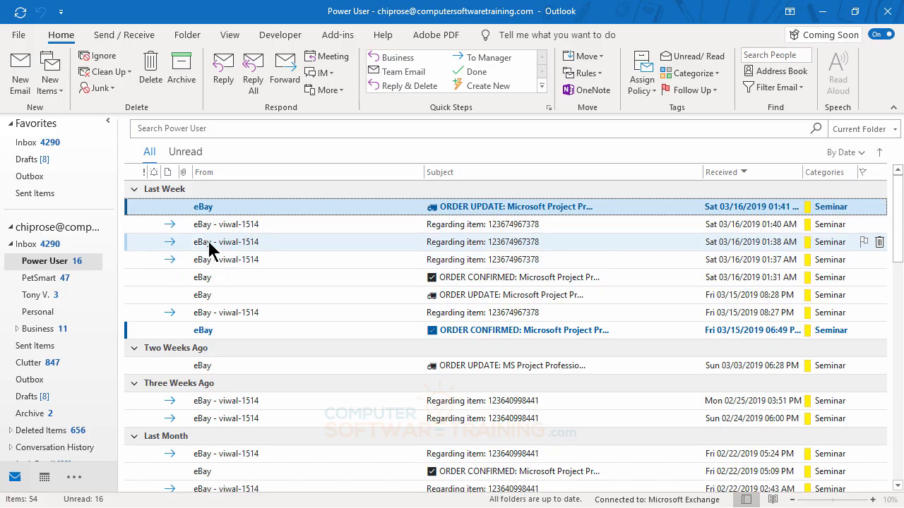
pyautogui.click(210, 244)
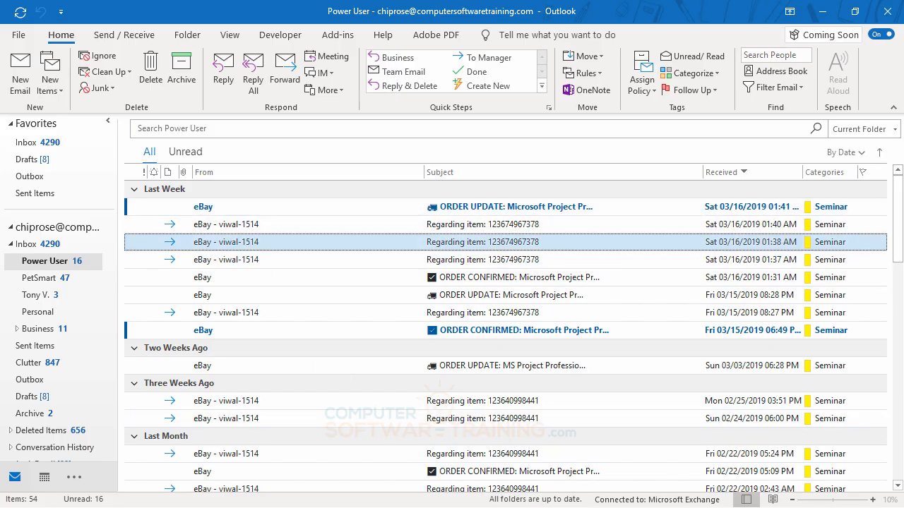
pyautogui.hotkey('ctrl', 'a')
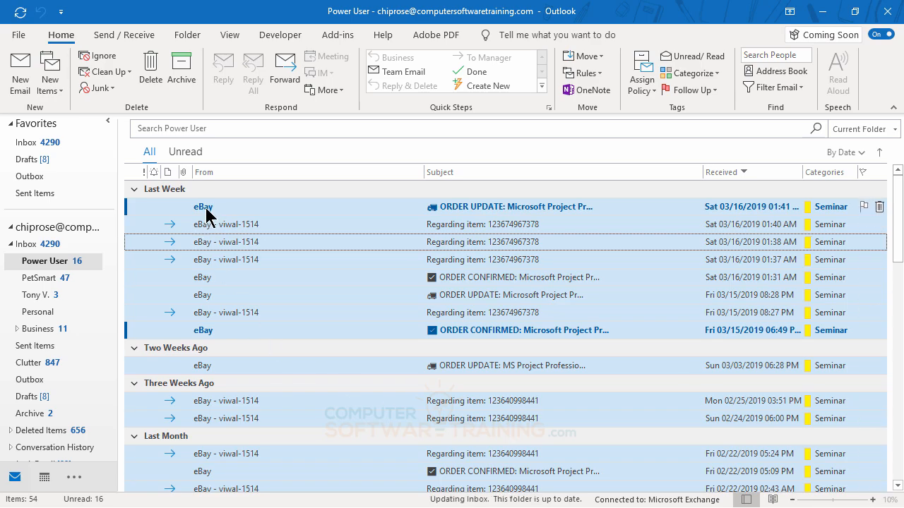
pyautogui.moveTo(206, 215); pyautogui.dragTo(25, 247)
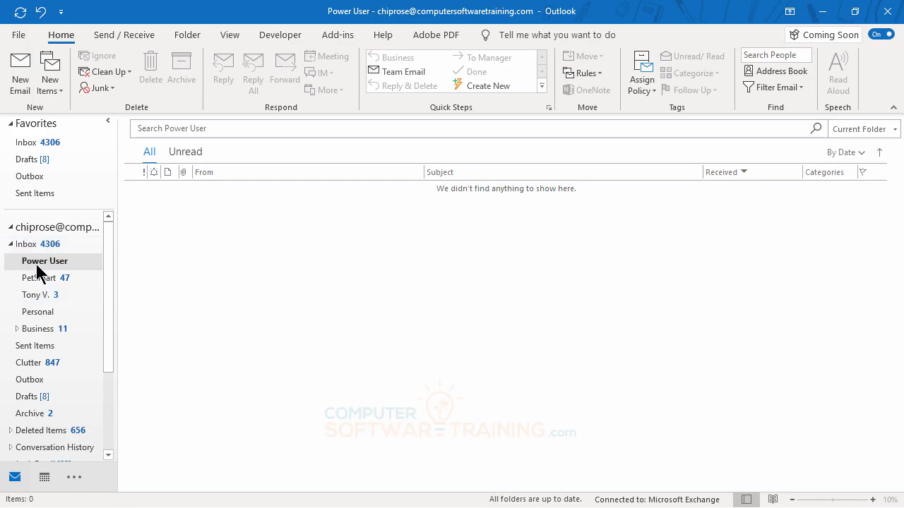
# Delete the emptied Power User folder and confirm the deletion.
pyautogui.click(43, 264)
pyautogui.rightClick(34, 263)
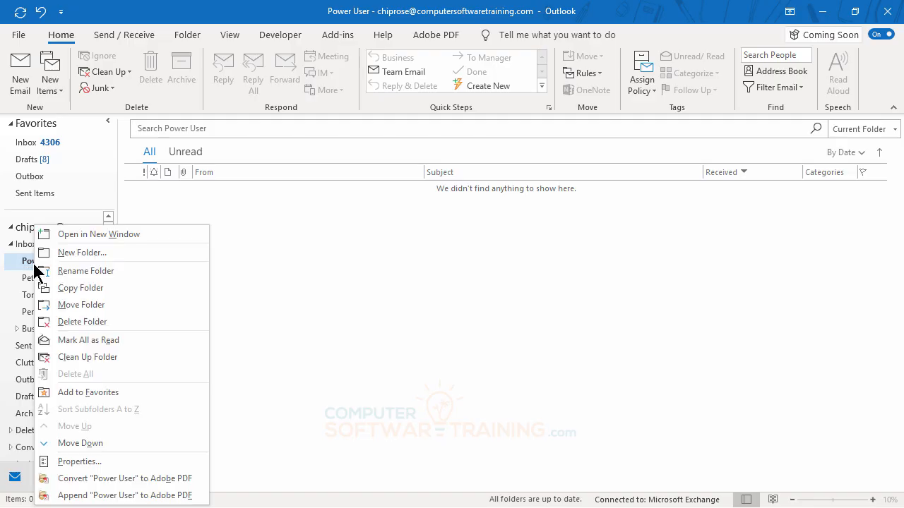
pyautogui.click(79, 322)
pyautogui.click(428, 300)
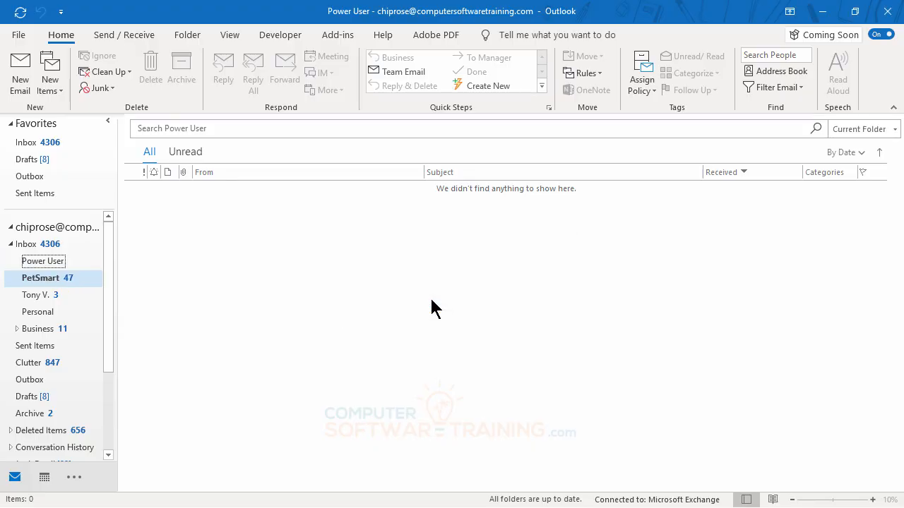
# Open the Inbox with its subfolders collapsed, examine the categories of the returned messages, and select the newest message.
pyautogui.doubleClick(19, 245)
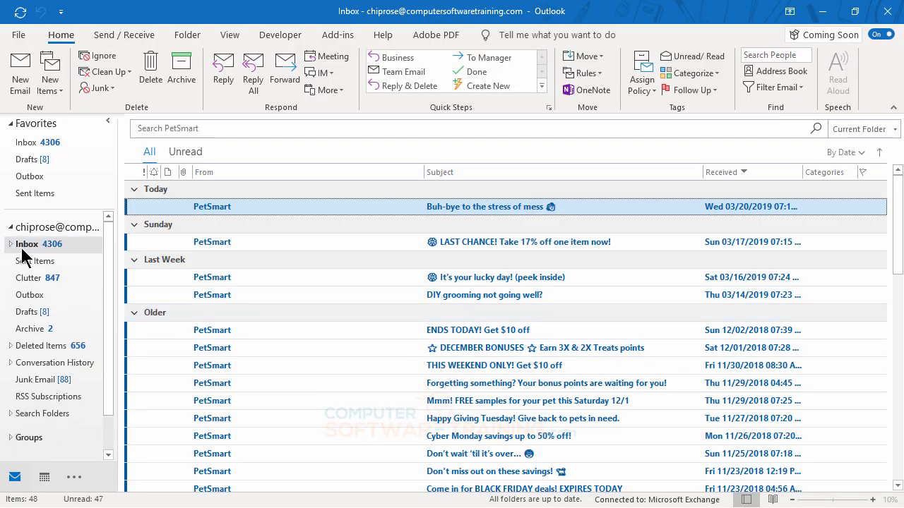
pyautogui.scroll(-20, 487, 338)
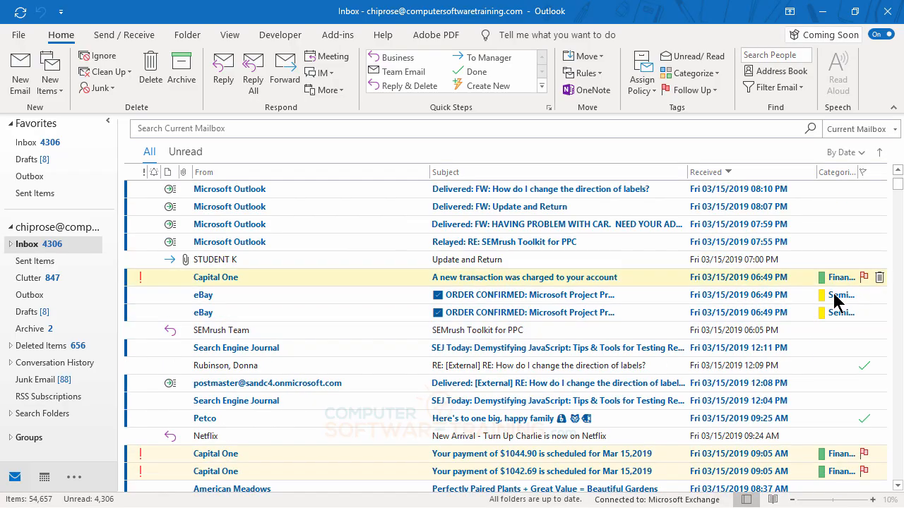
pyautogui.scroll(-15, 541, 318)
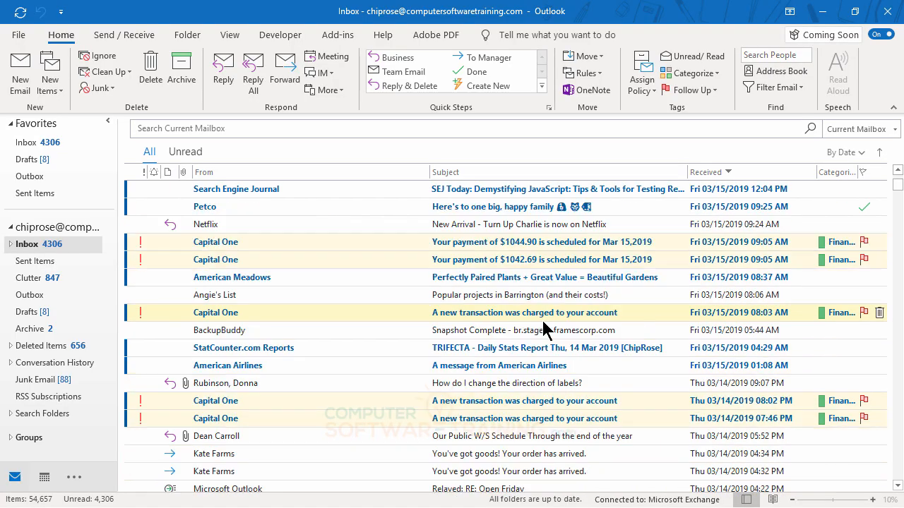
pyautogui.scroll(20, 542, 326)
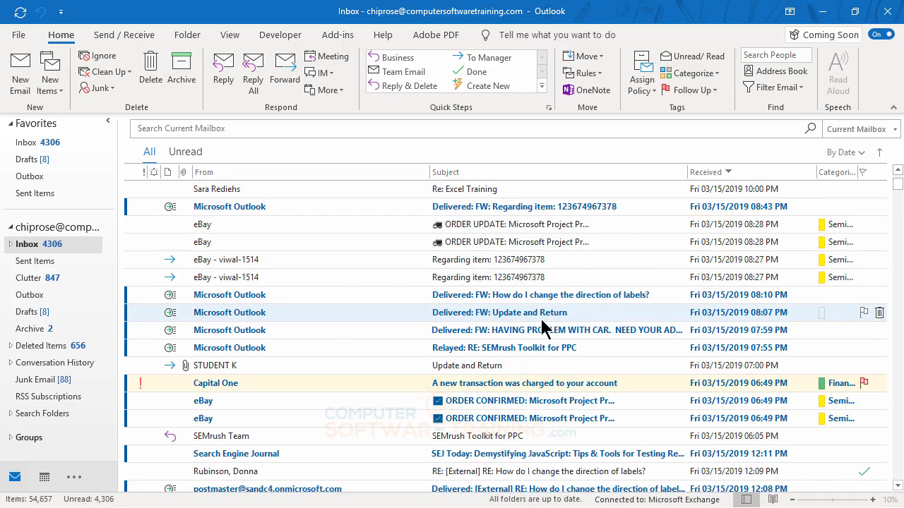
pyautogui.scroll(5, 541, 321)
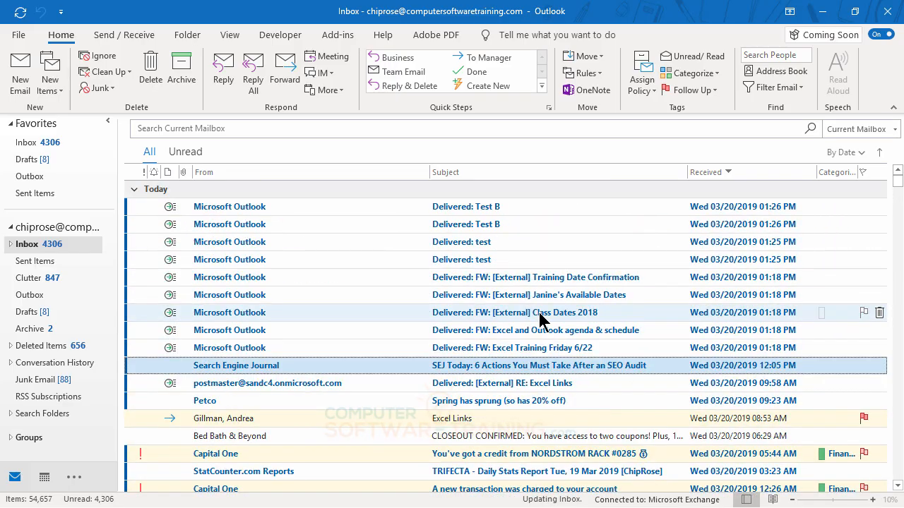
pyautogui.press('Home')
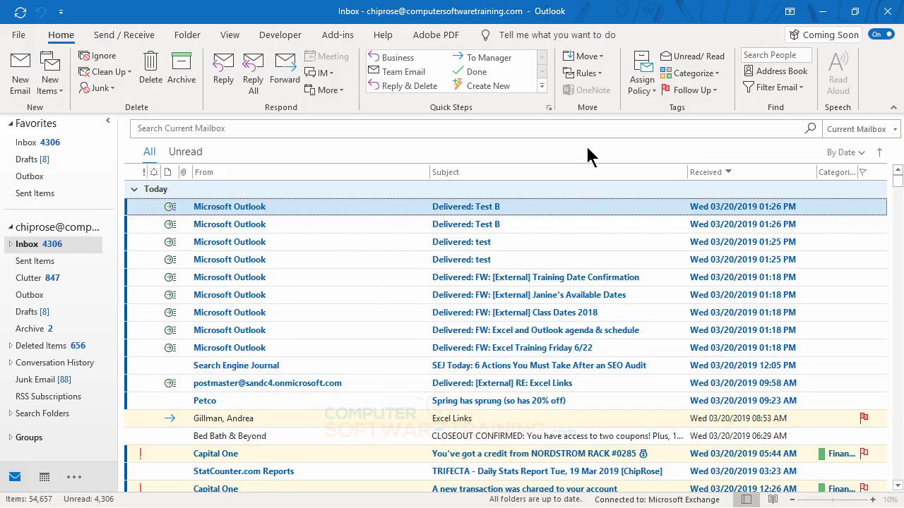
# Start a new blank rule that applies to messages received.
pyautogui.click(602, 79)
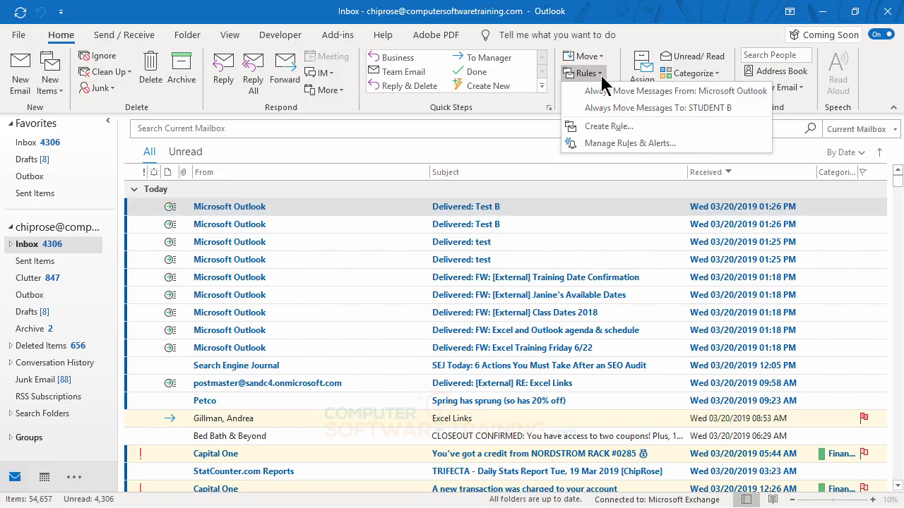
pyautogui.click(616, 144)
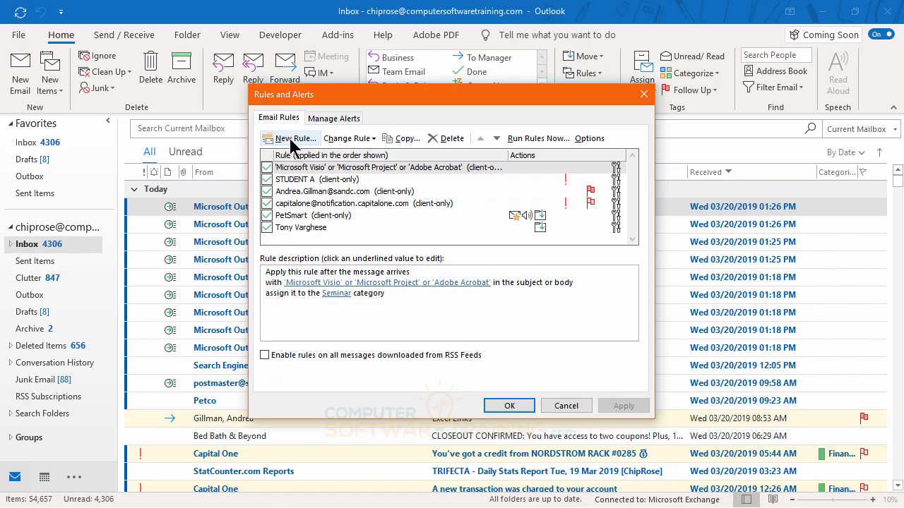
pyautogui.click(291, 139)
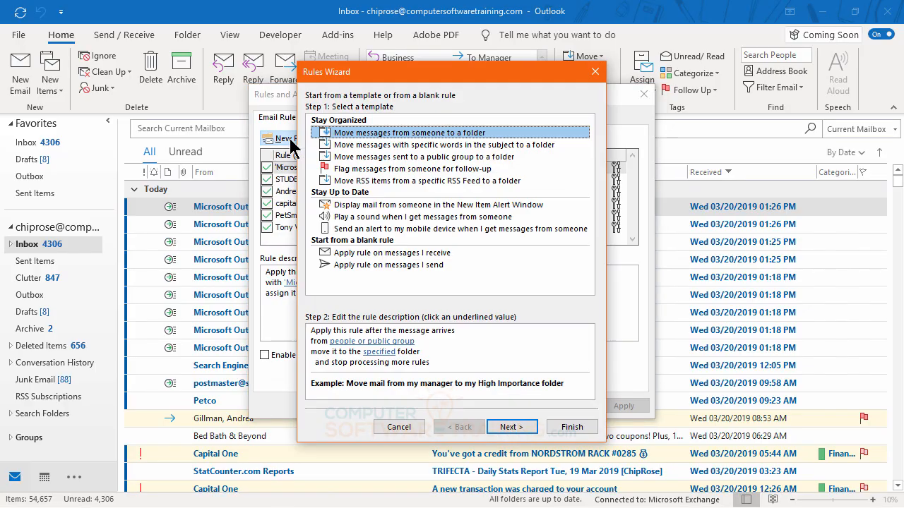
pyautogui.click(354, 253)
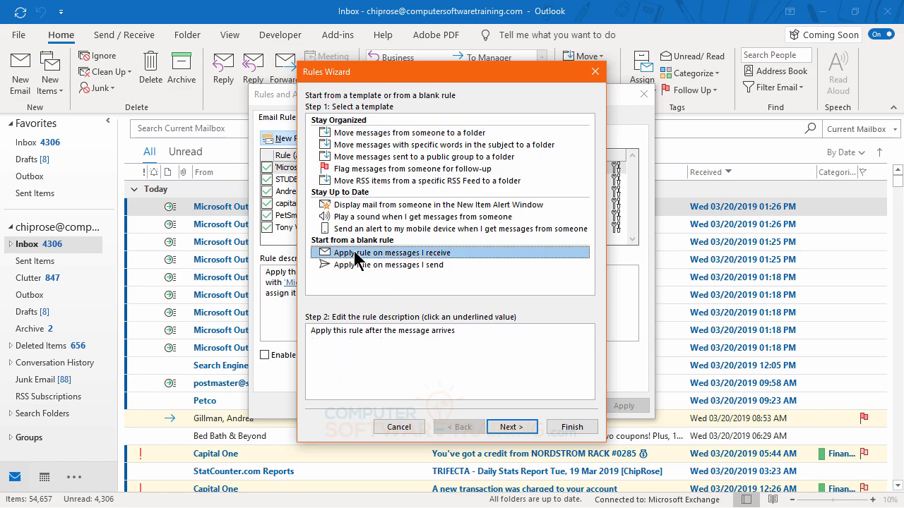
pyautogui.click(510, 427)
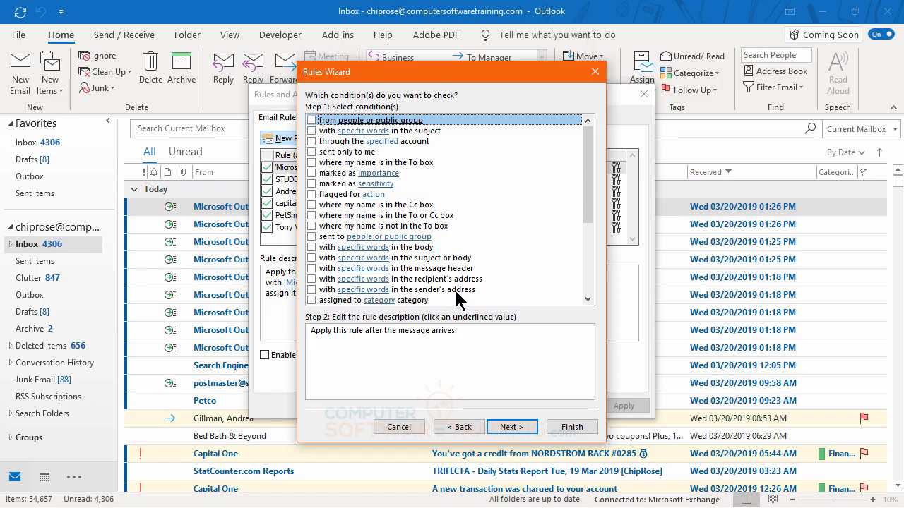
# Set the rule's condition to the specific word Harper.edu in the sender's address and proceed to the actions.
pyautogui.click(312, 290)
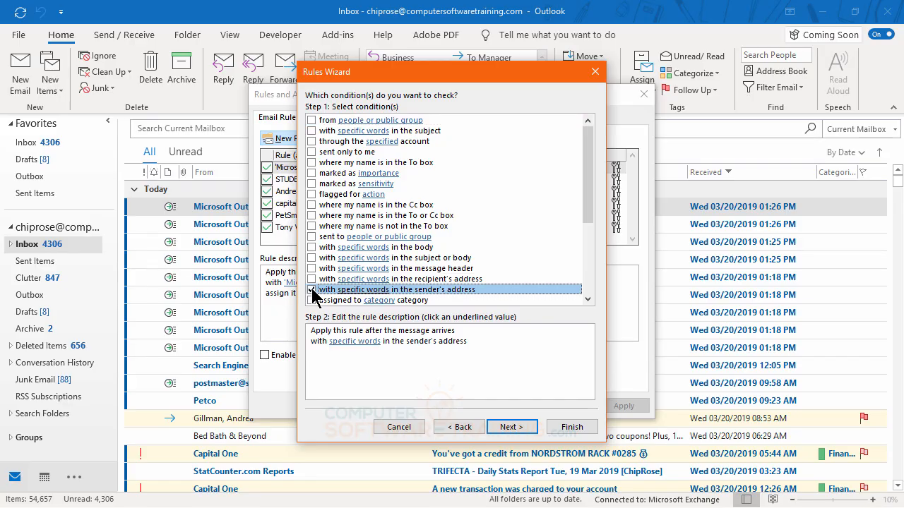
pyautogui.click(347, 342)
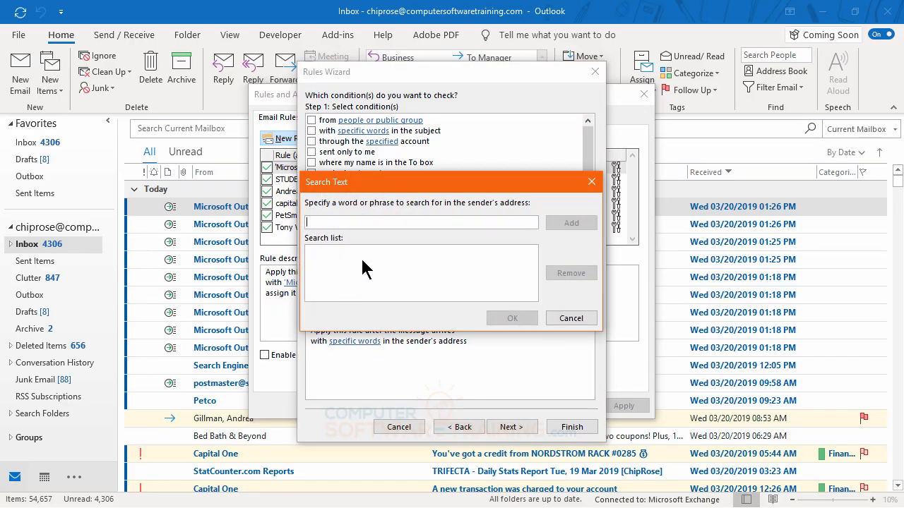
pyautogui.write('Har')
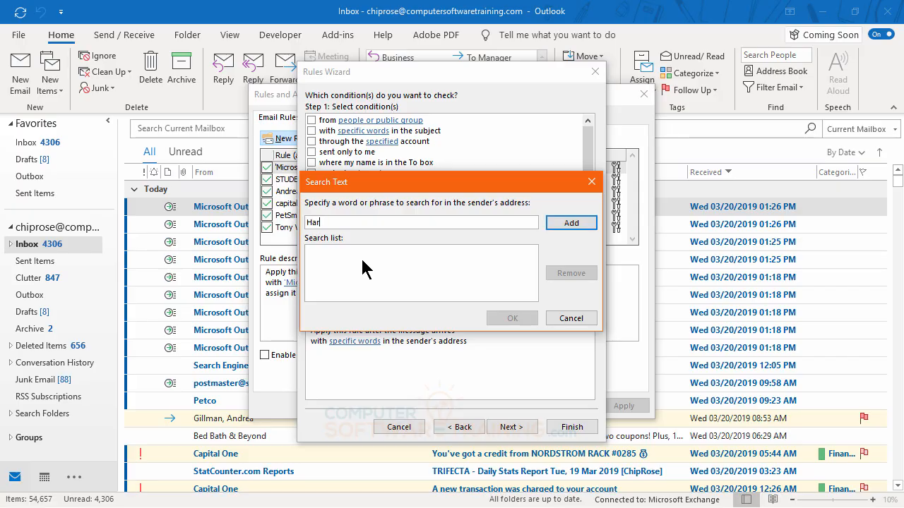
pyautogui.write('per.edu')
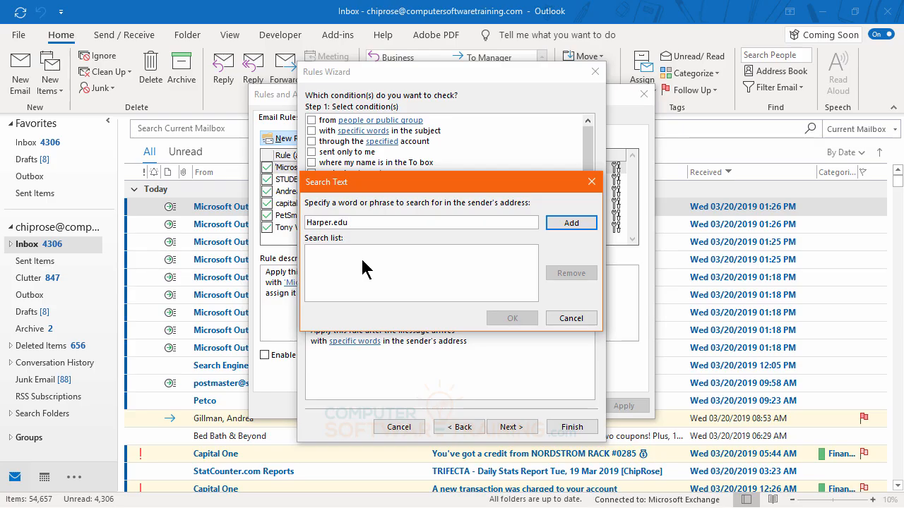
pyautogui.click(558, 220)
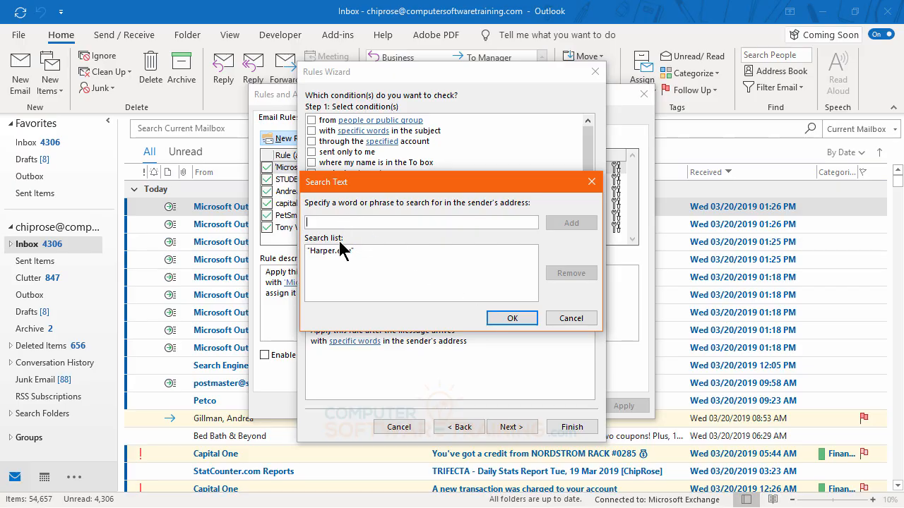
pyautogui.click(514, 325)
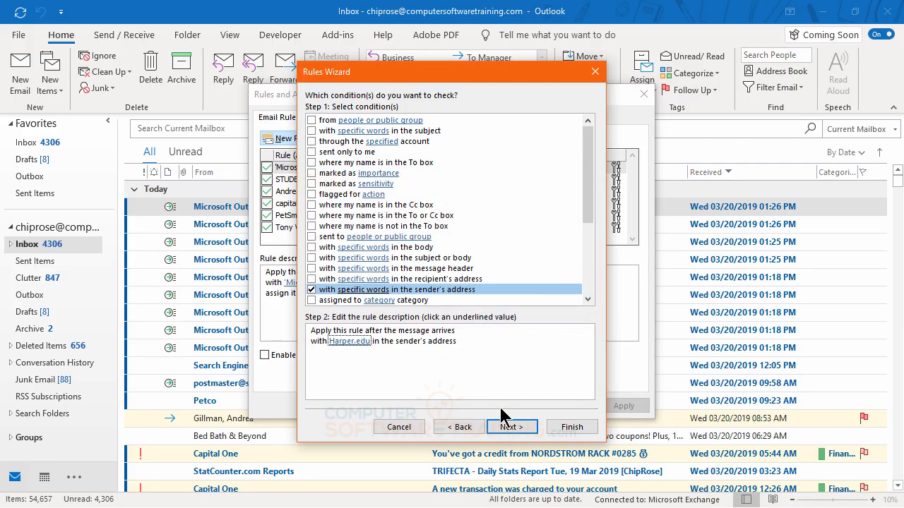
pyautogui.click(512, 427)
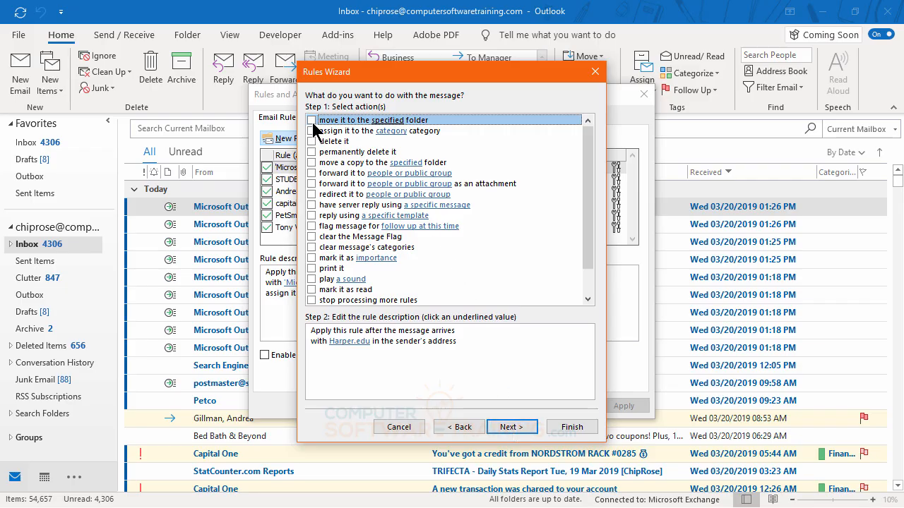
# Add the action of moving the message to a specified folder, creating a new Harper College folder under Inbox as the target.
pyautogui.click(312, 121)
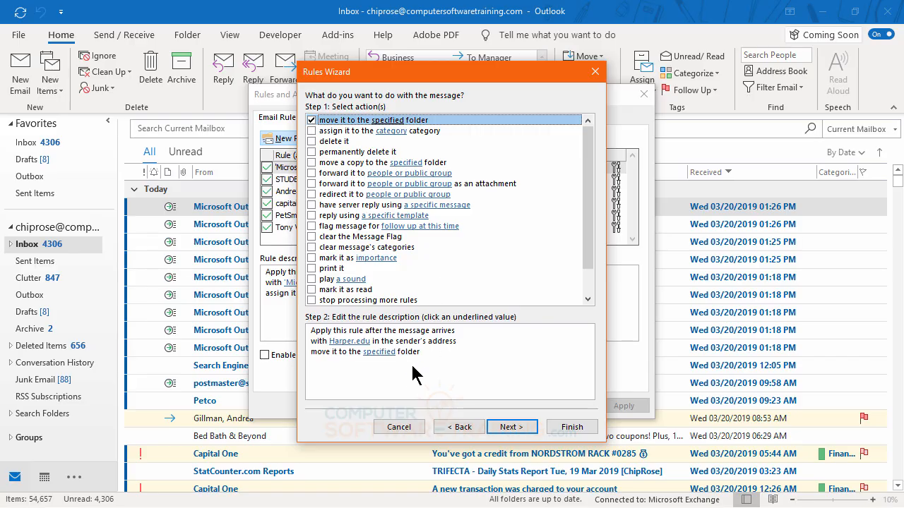
pyautogui.click(381, 352)
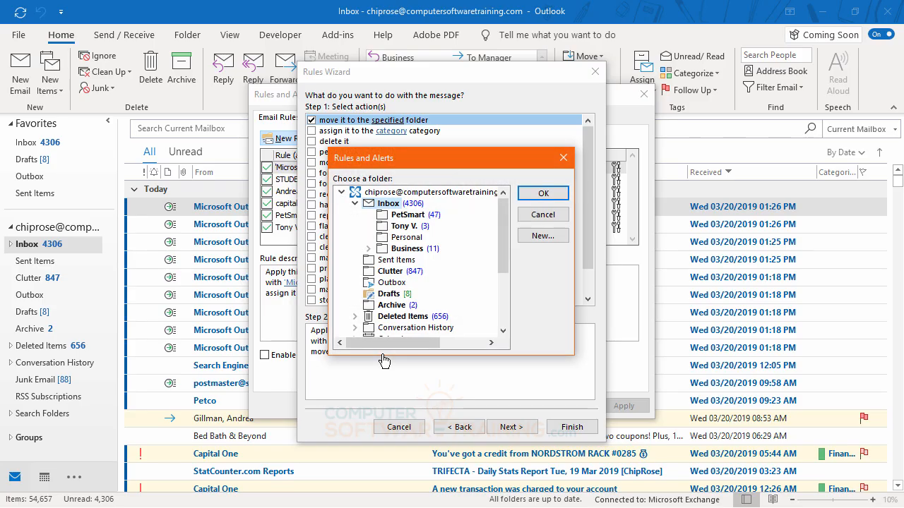
pyautogui.click(542, 237)
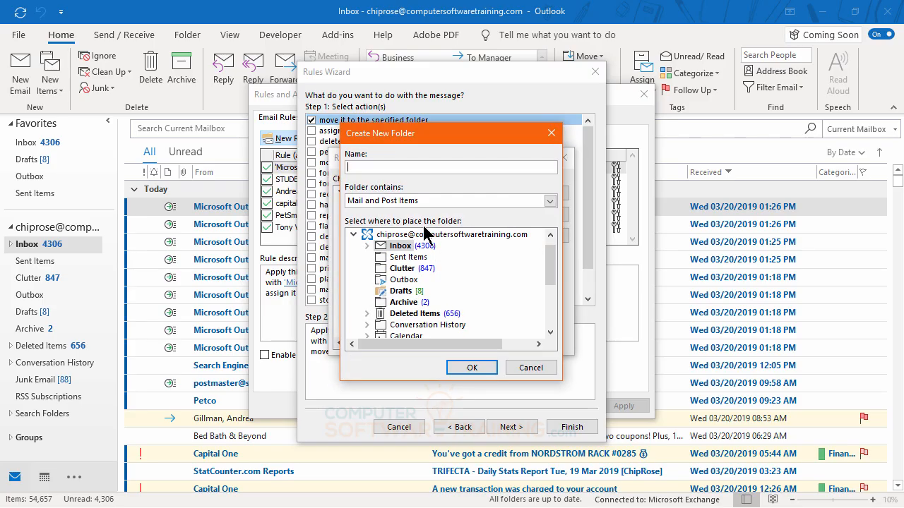
pyautogui.write('Harp')
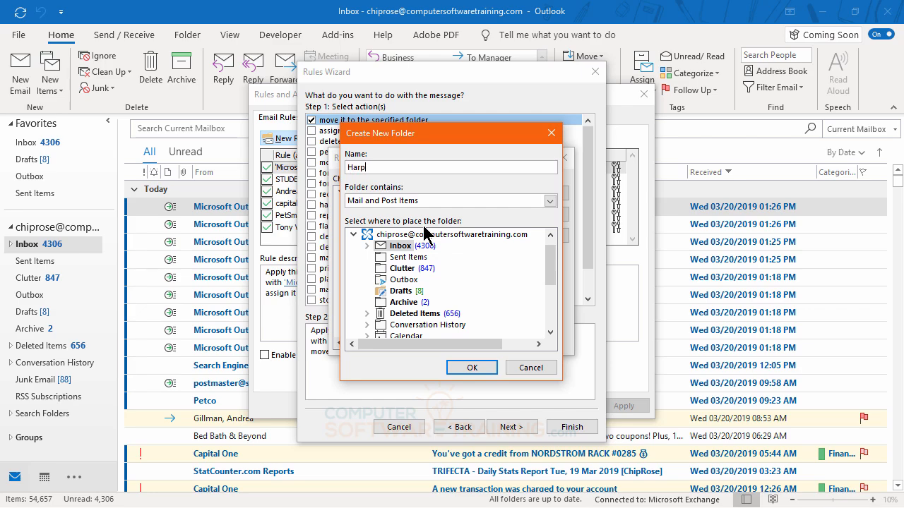
pyautogui.write('er College')
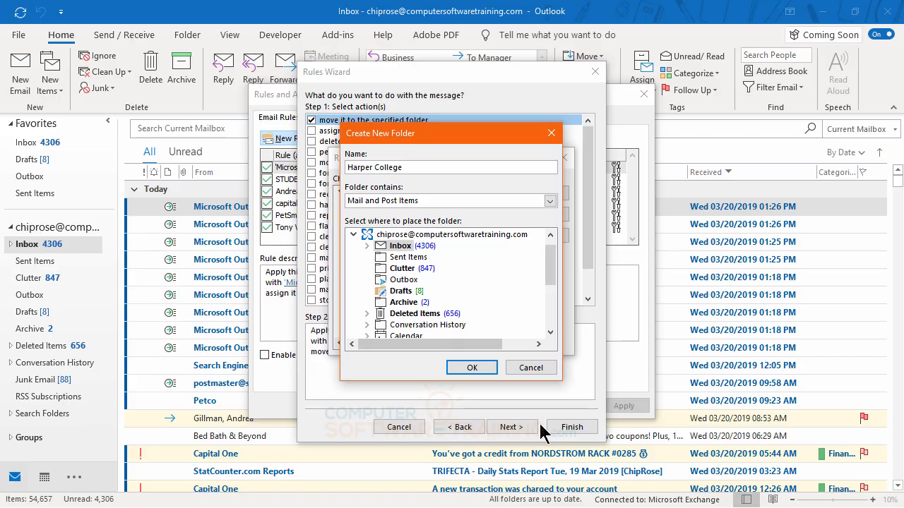
pyautogui.click(471, 369)
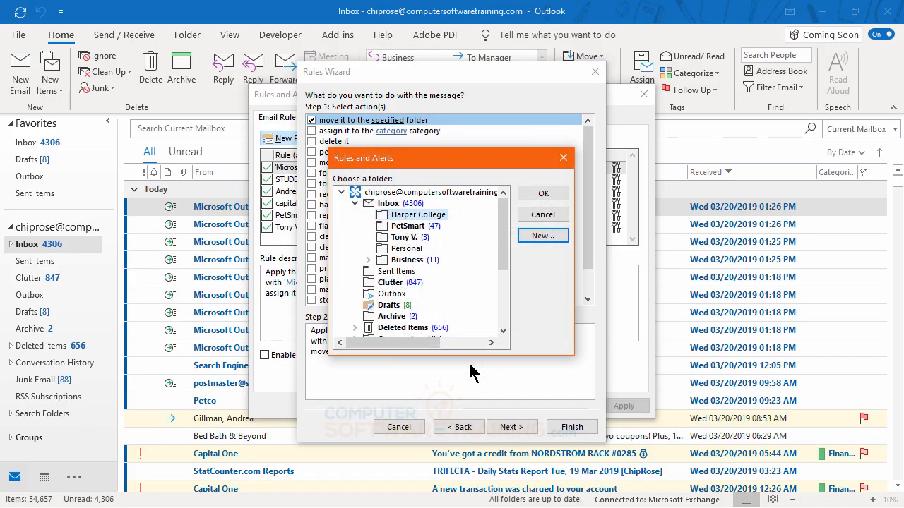
pyautogui.click(539, 194)
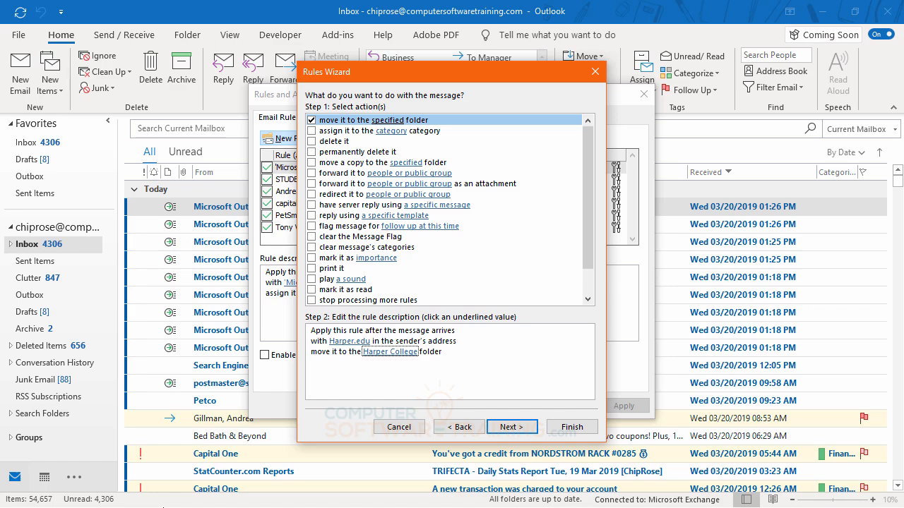
# Finish the Harper.edu rule without exceptions, keeping it turned on and set to run now on messages already in Inbox.
pyautogui.click(518, 429)
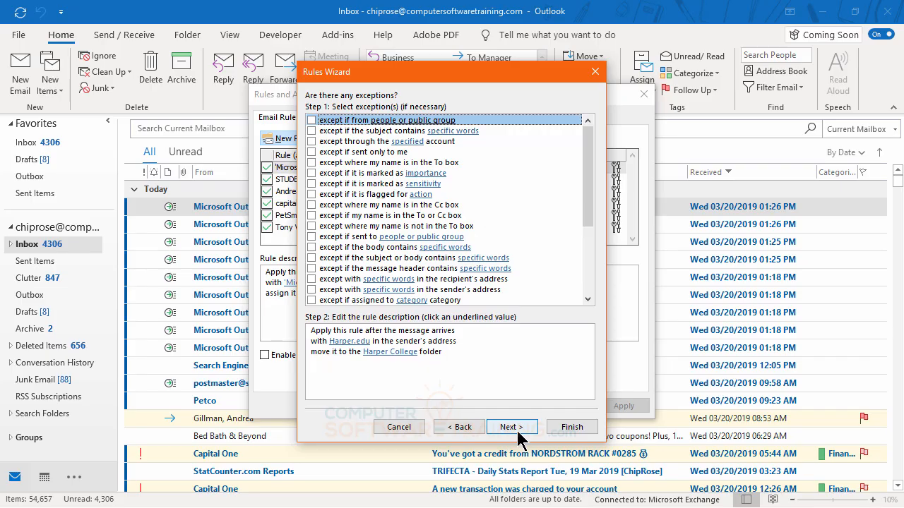
pyautogui.click(518, 429)
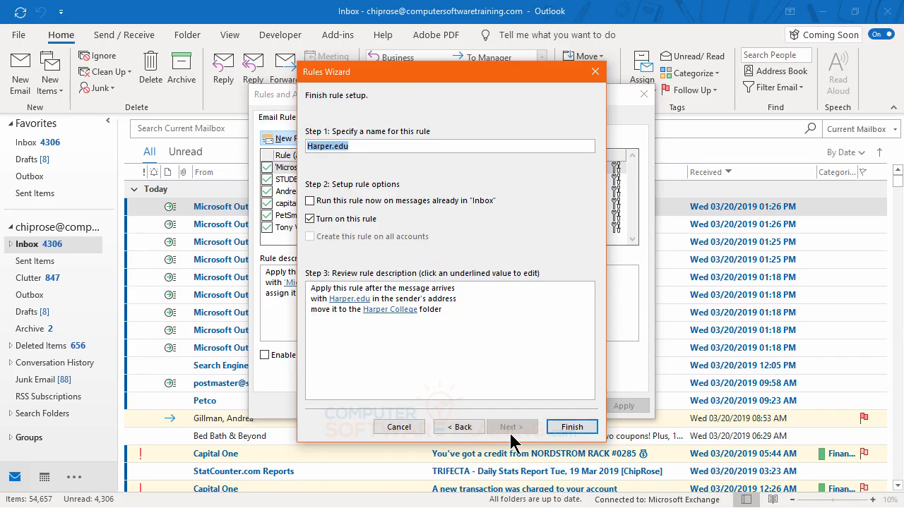
pyautogui.click(310, 201)
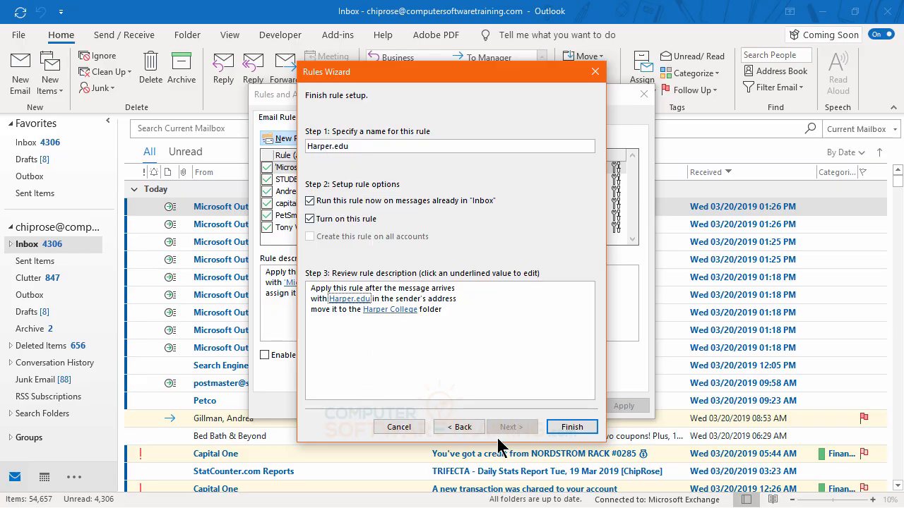
pyautogui.click(569, 430)
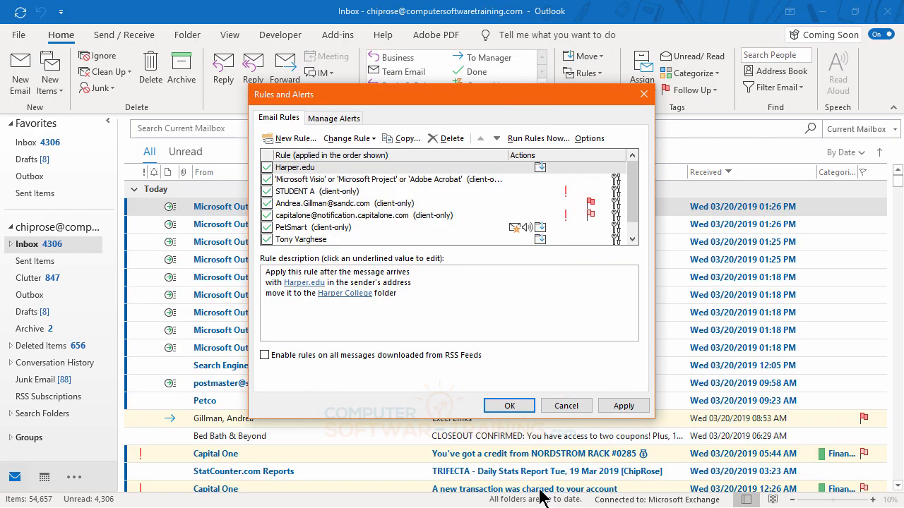
# Save the rule list, accepting the PetSmart rule's stop-processing action, and open the Harper College folder under Inbox.
pyautogui.click(510, 407)
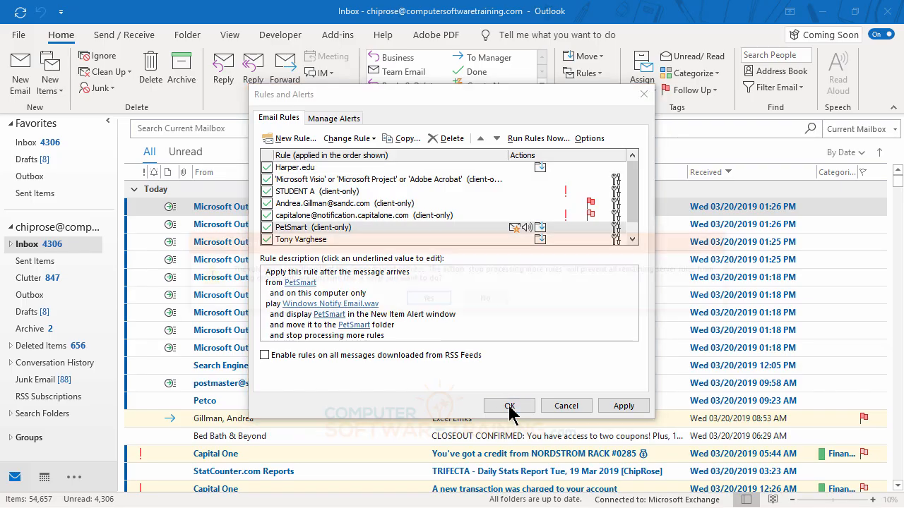
pyautogui.click(436, 304)
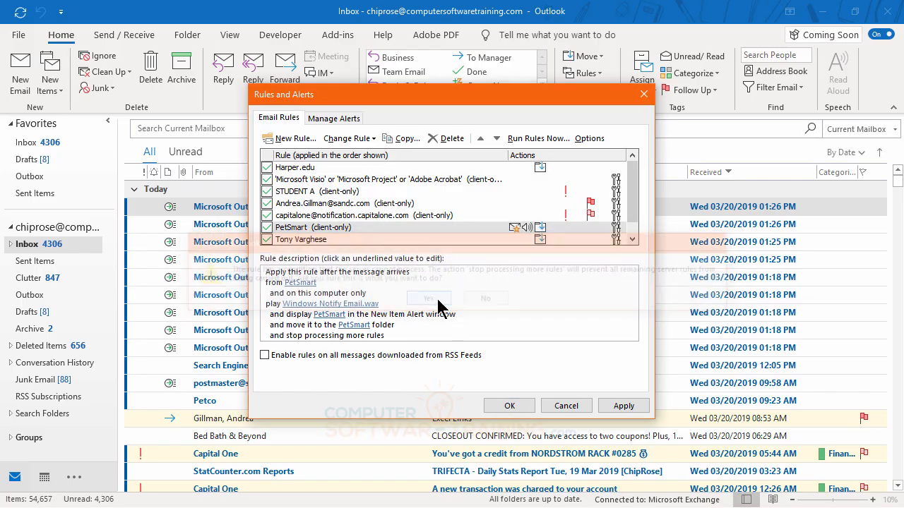
pyautogui.click(511, 410)
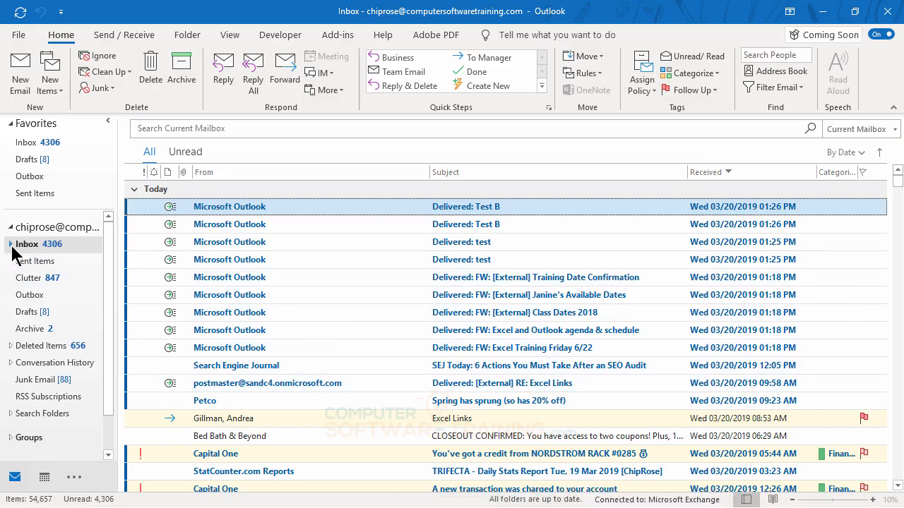
pyautogui.click(11, 245)
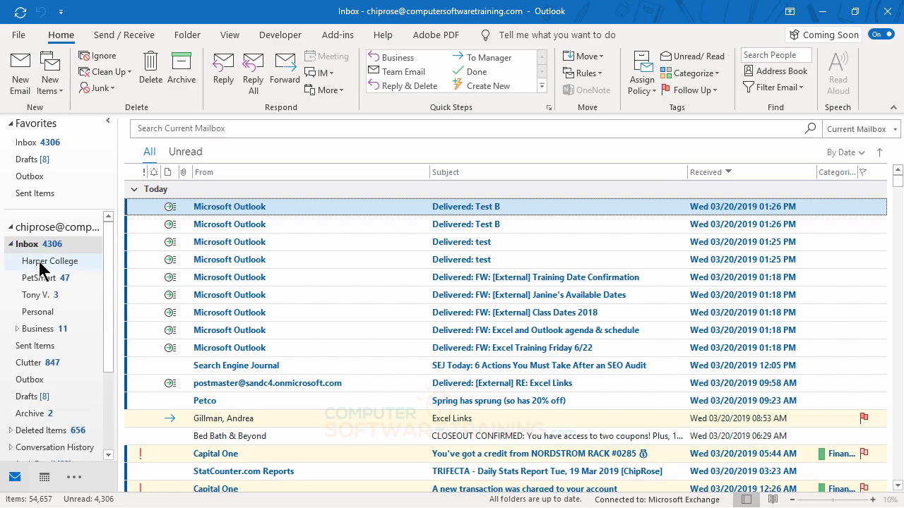
pyautogui.click(41, 260)
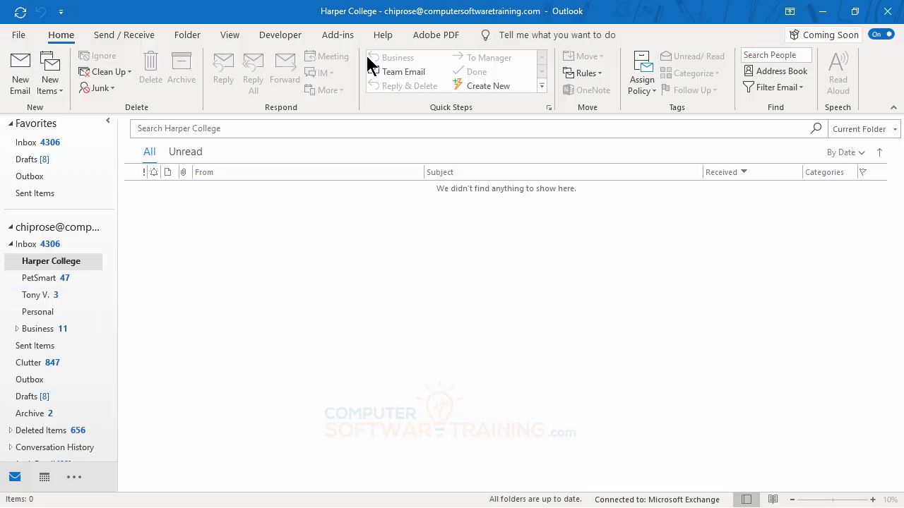
# Open the settings of the existing Harper.edu rule for editing.
pyautogui.click(598, 76)
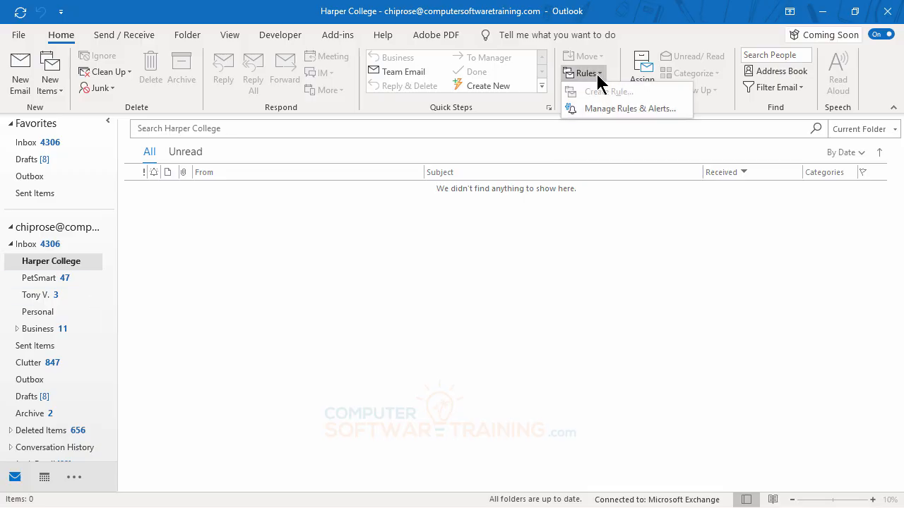
pyautogui.click(593, 108)
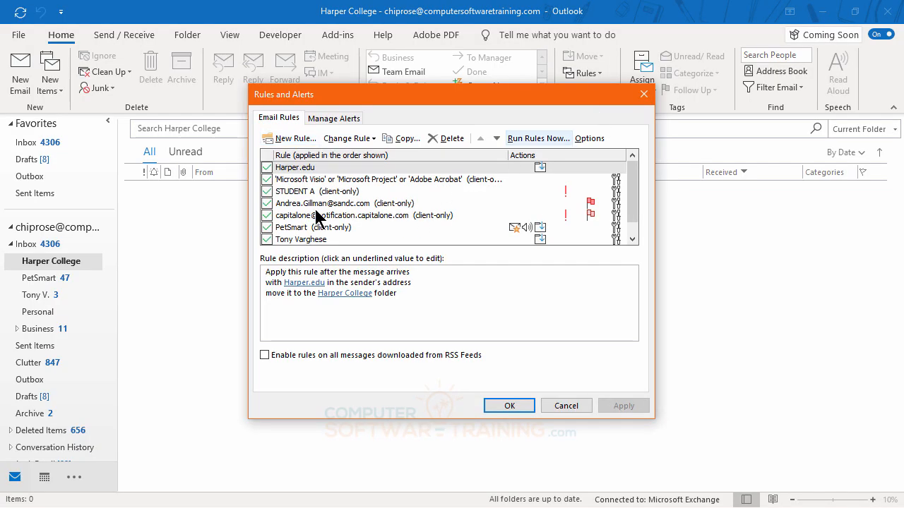
pyautogui.click(299, 170)
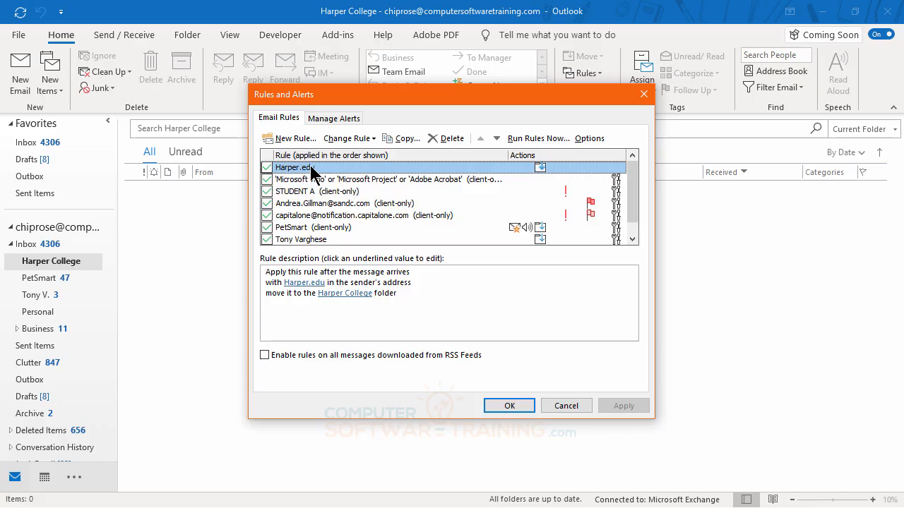
pyautogui.click(350, 139)
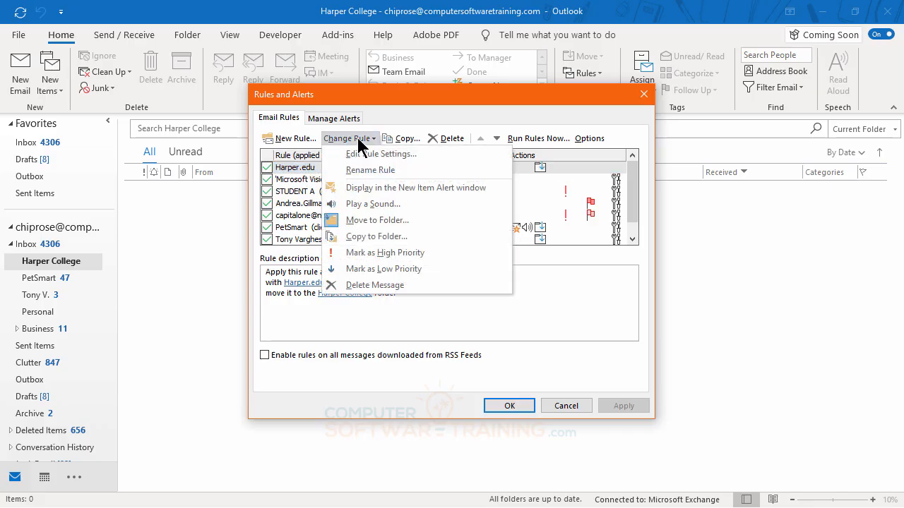
pyautogui.click(368, 155)
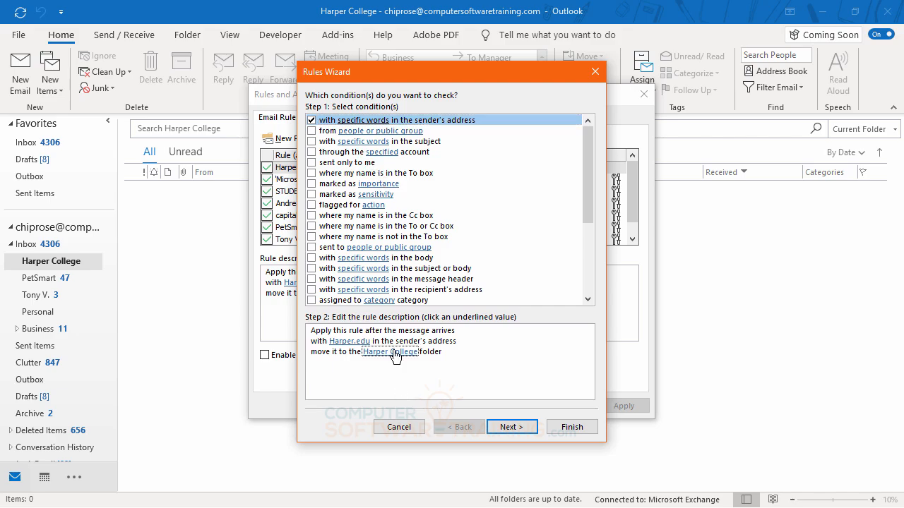
# Replace the rule's sender address search word Harper.edu with Harpercollege.edu.
pyautogui.click(351, 344)
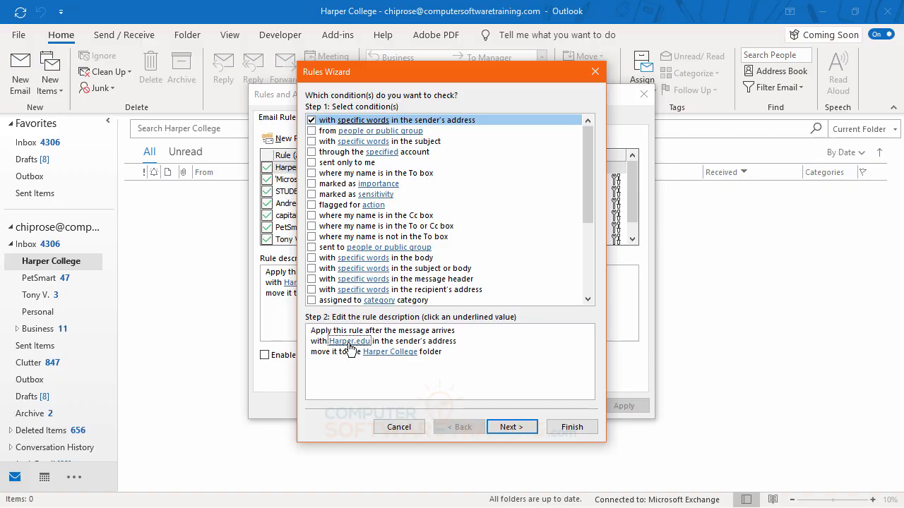
pyautogui.click(350, 344)
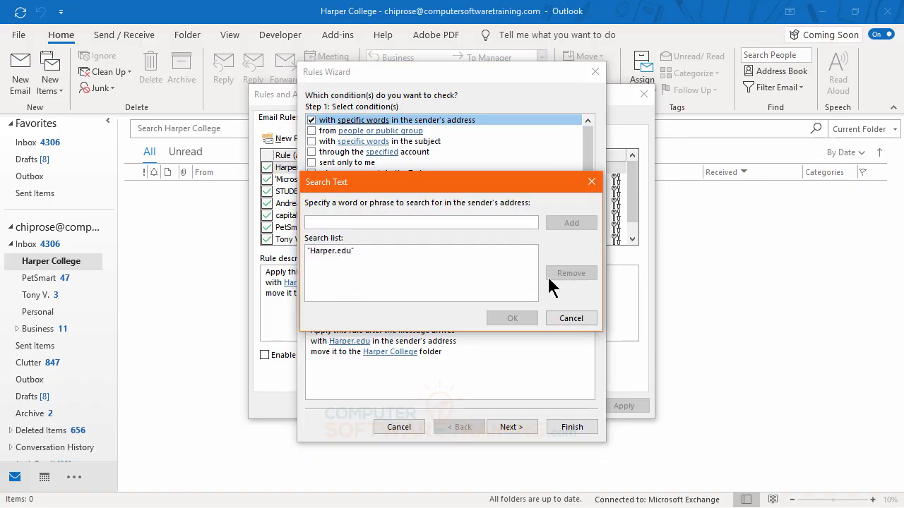
pyautogui.click(321, 253)
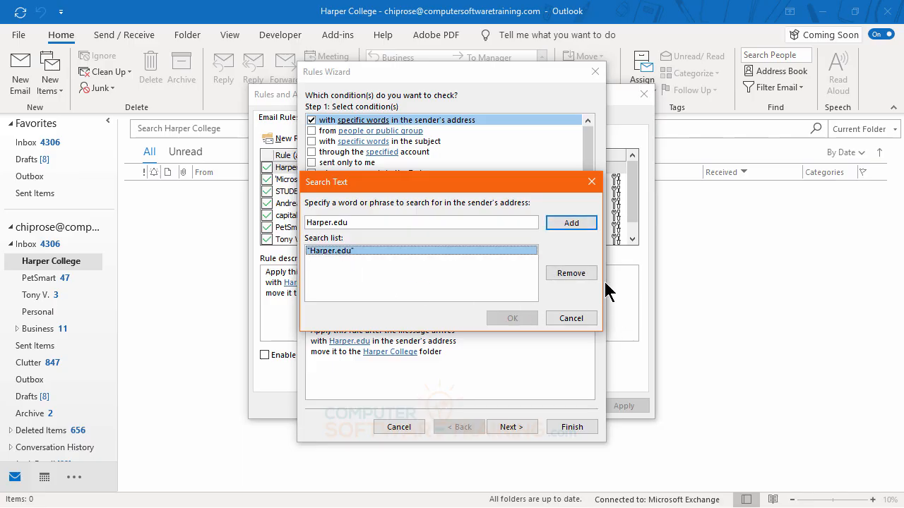
pyautogui.click(574, 273)
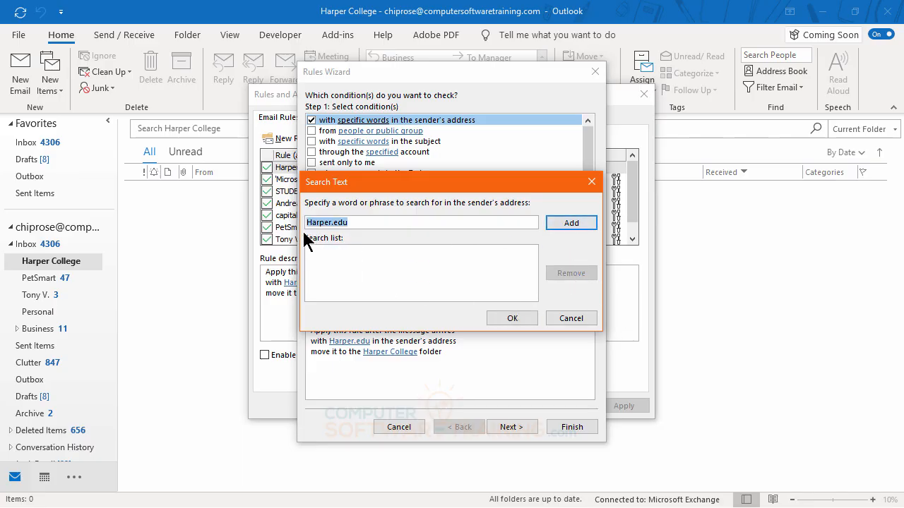
pyautogui.click(330, 223)
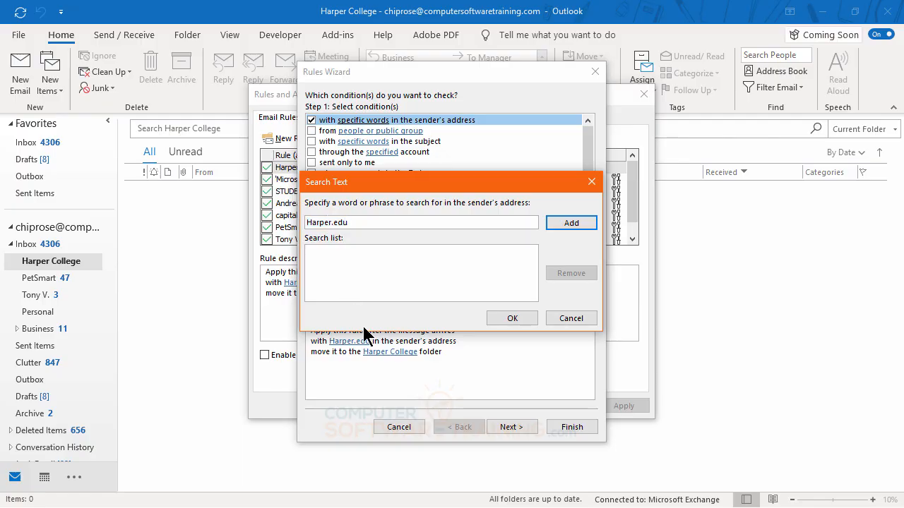
pyautogui.write('college')
pyautogui.click(572, 224)
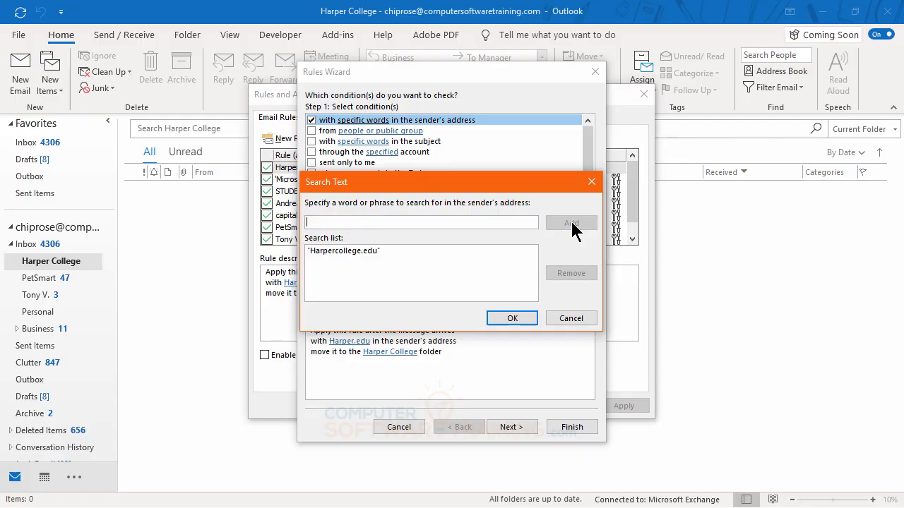
pyautogui.click(511, 319)
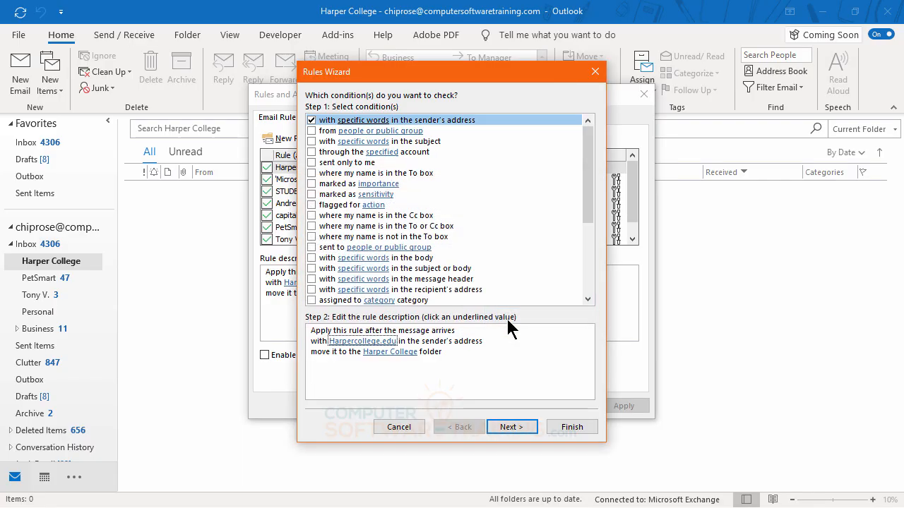
# Finish the edited rule without exceptions, set to run now on messages already in Harper College, and save the rule list.
pyautogui.click(511, 427)
pyautogui.click(511, 427)
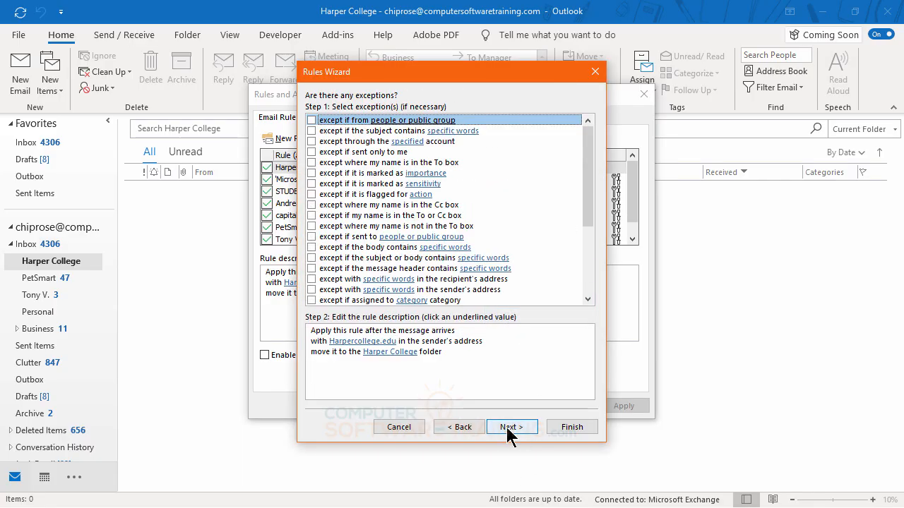
pyautogui.click(510, 427)
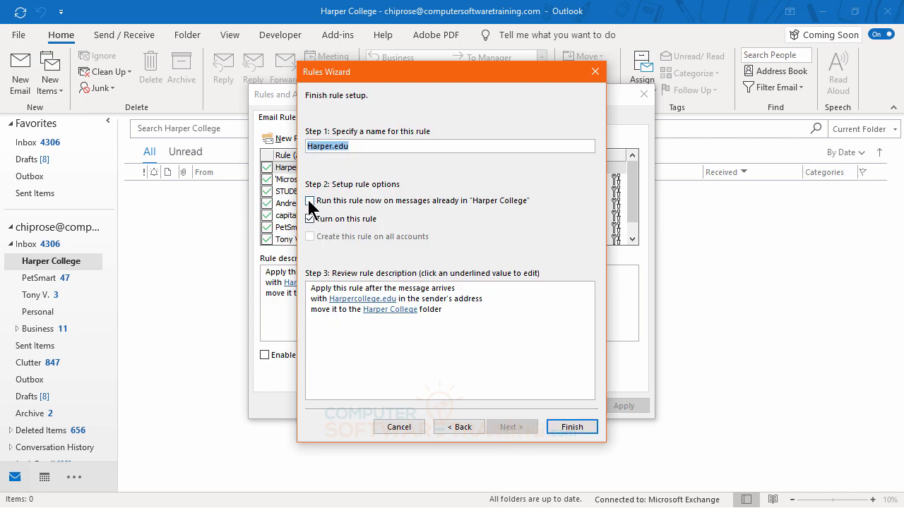
pyautogui.click(310, 202)
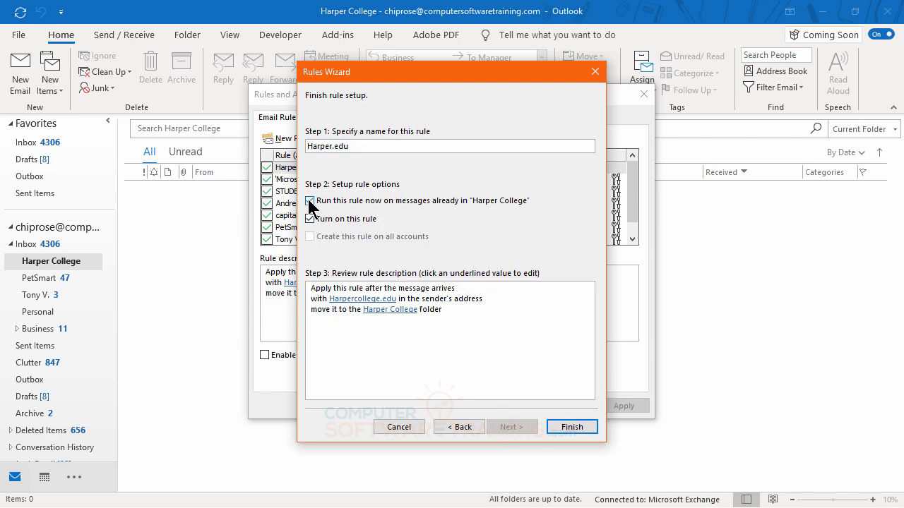
pyautogui.click(575, 429)
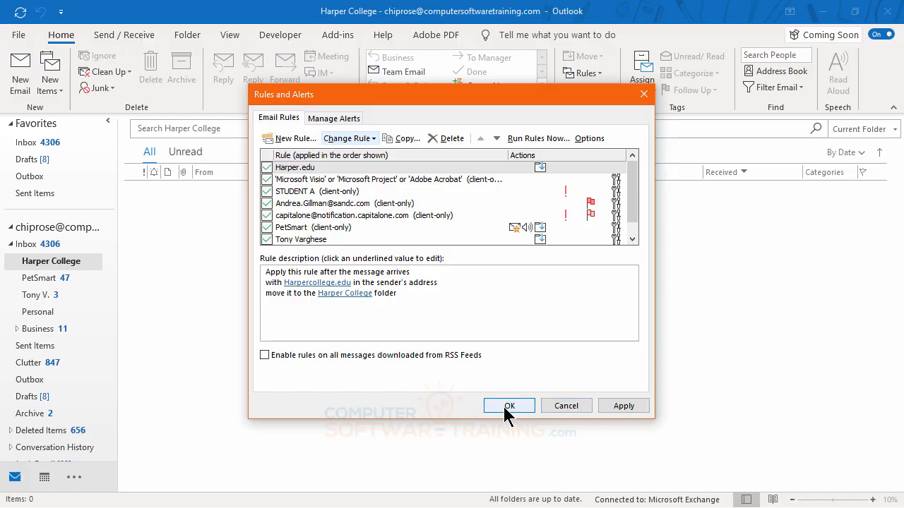
pyautogui.click(507, 412)
pyautogui.click(428, 300)
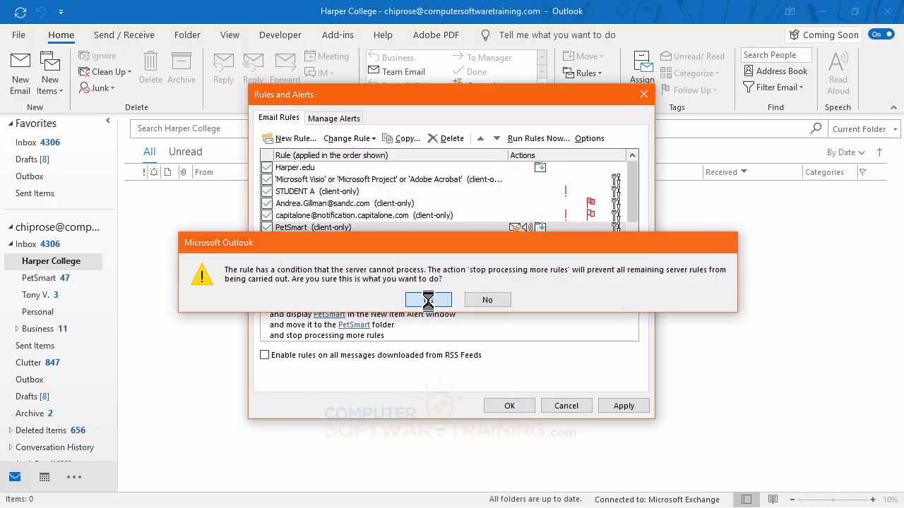
pyautogui.click(508, 406)
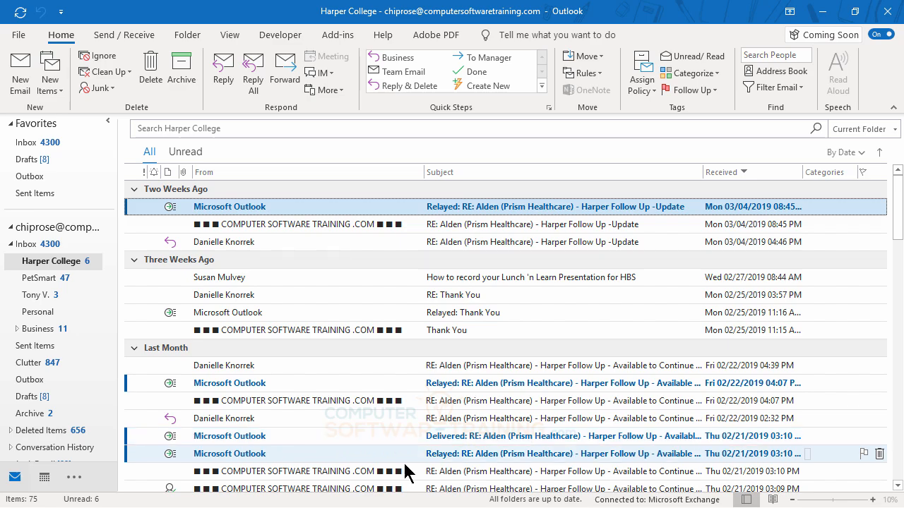
# Delete the PetSmart rule from the list of email rules and confirm its removal.
pyautogui.click(597, 75)
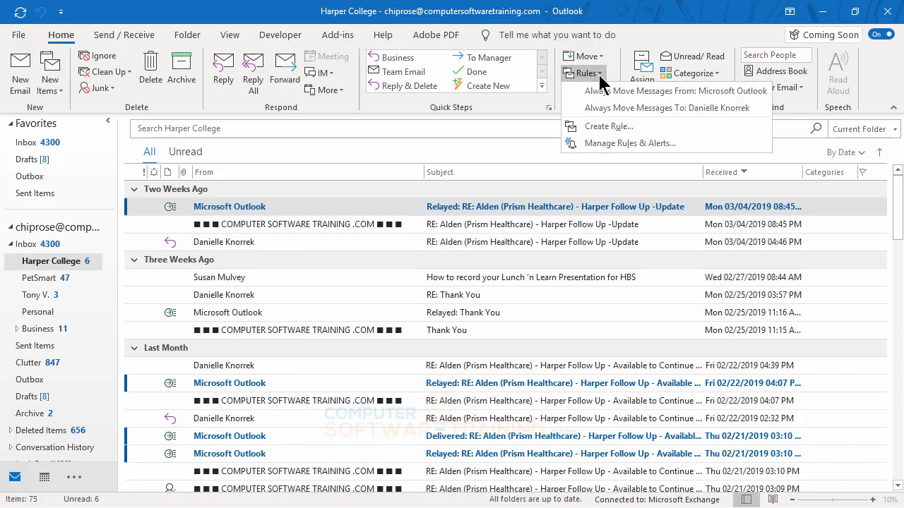
pyautogui.click(613, 144)
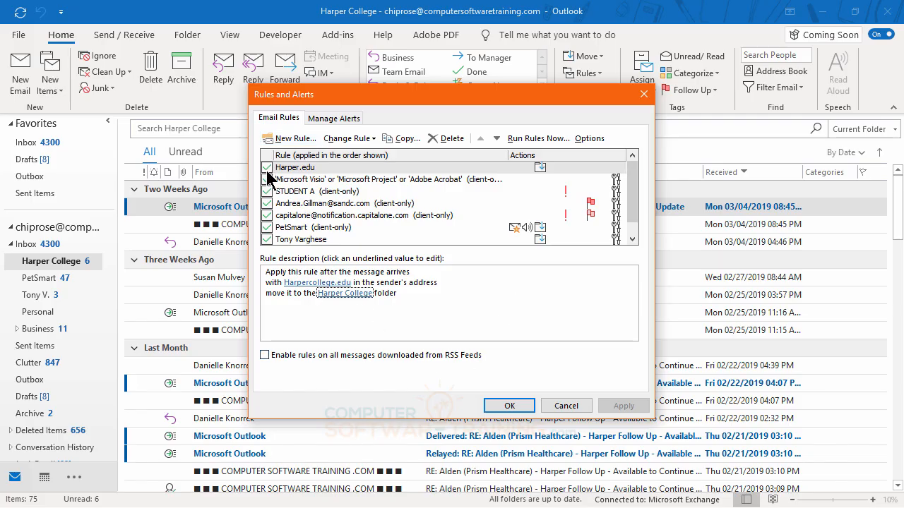
pyautogui.click(266, 240)
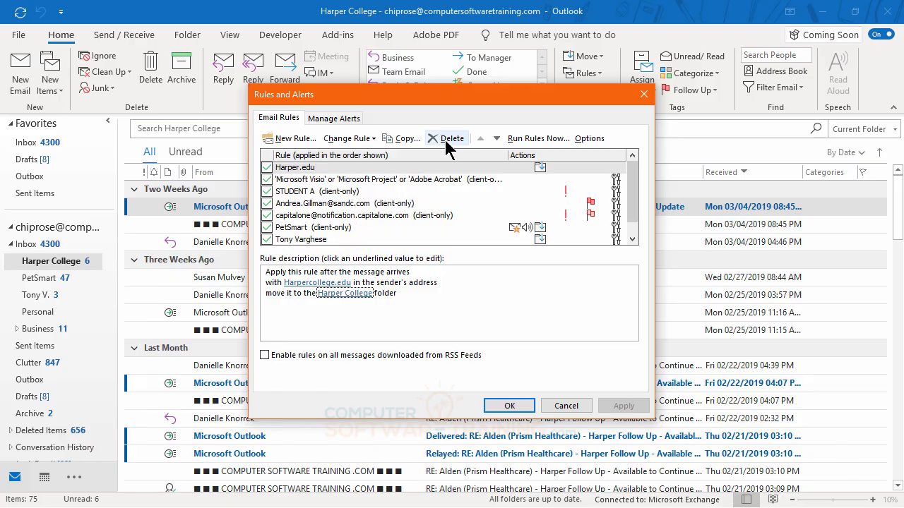
pyautogui.click(308, 229)
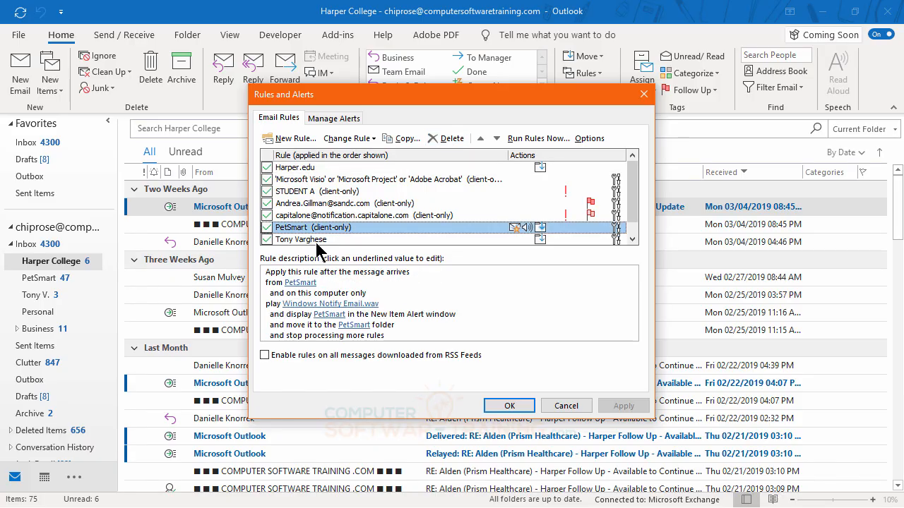
pyautogui.click(449, 138)
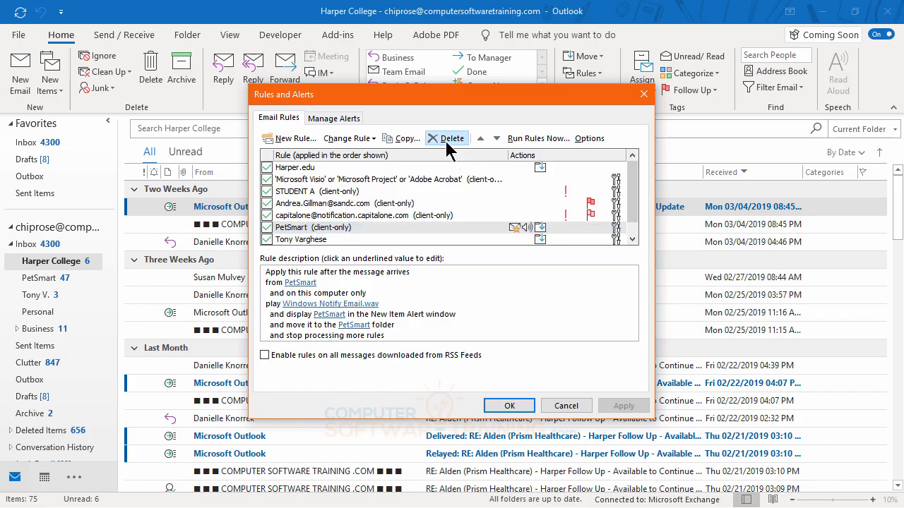
pyautogui.click(438, 301)
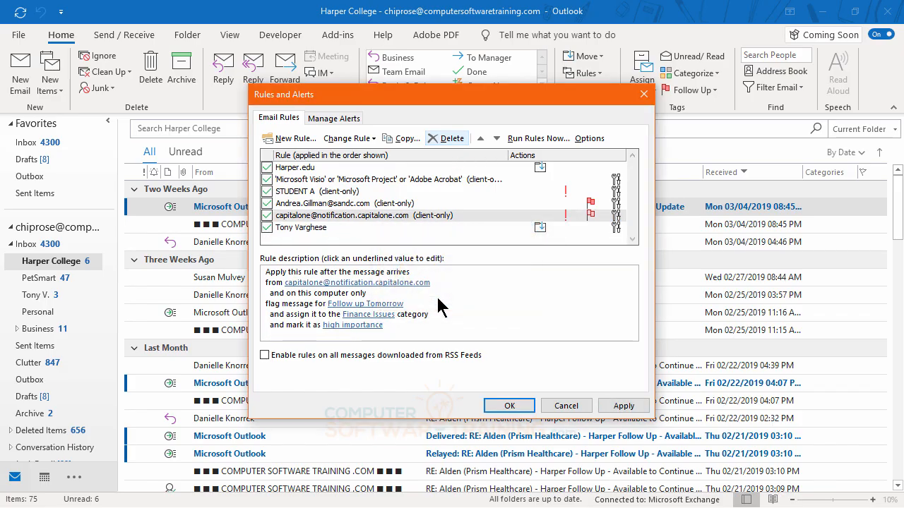